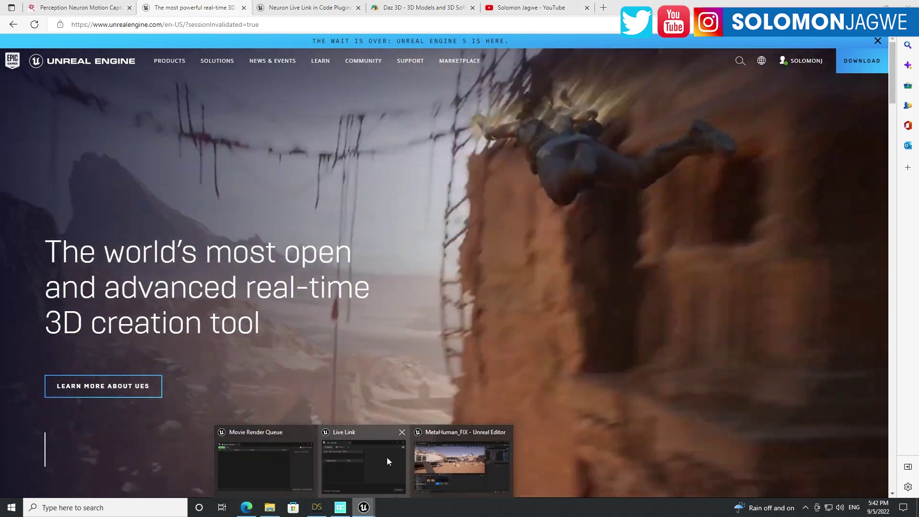
Switch to the MetaHuman_FIX project in Unreal Editor and inspect the Mars colony around the central habitat building
click(433, 433)
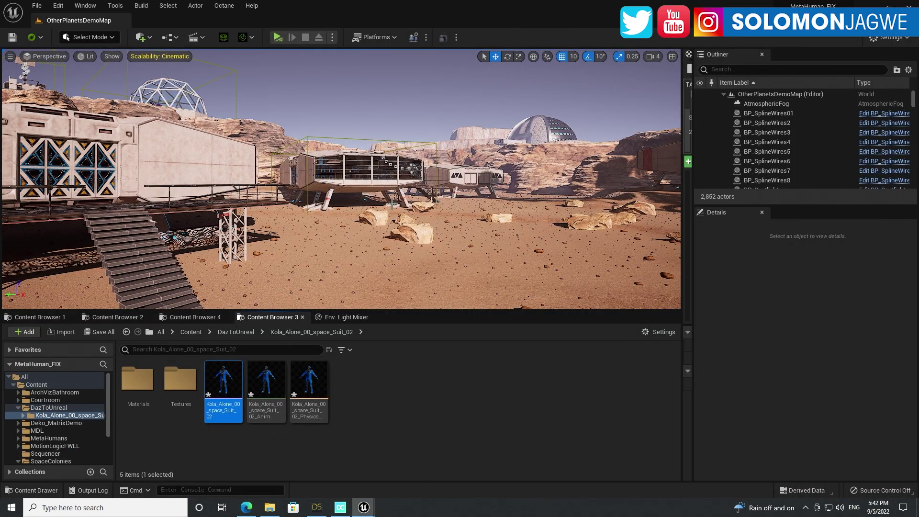
click(365, 180)
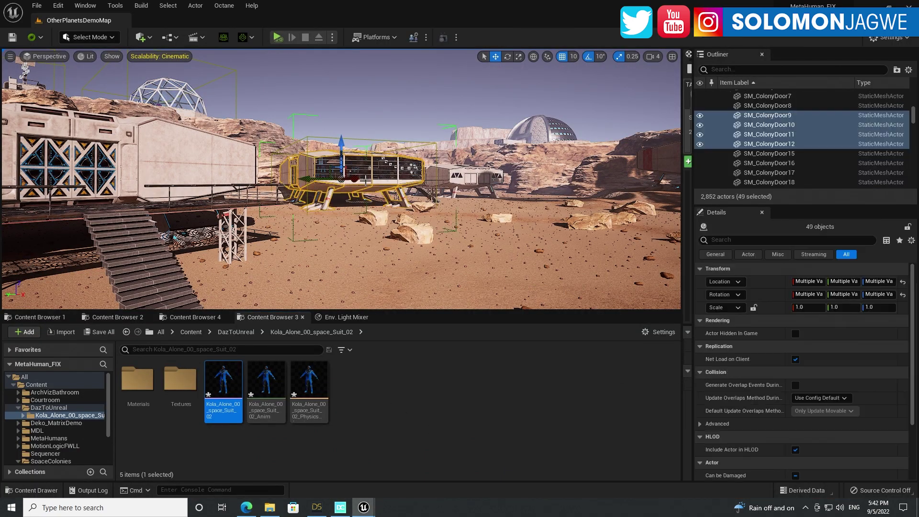
alt+drag(352, 183, 373, 243)
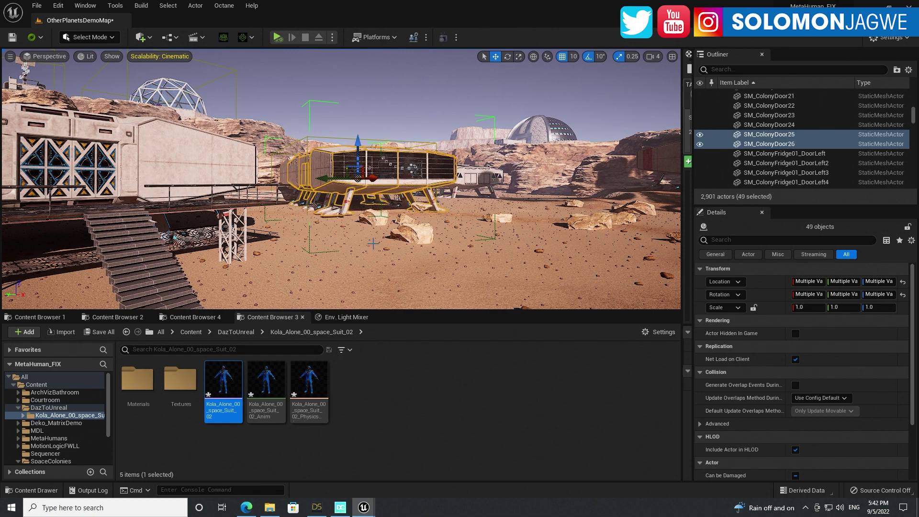
key(ctrl+z)
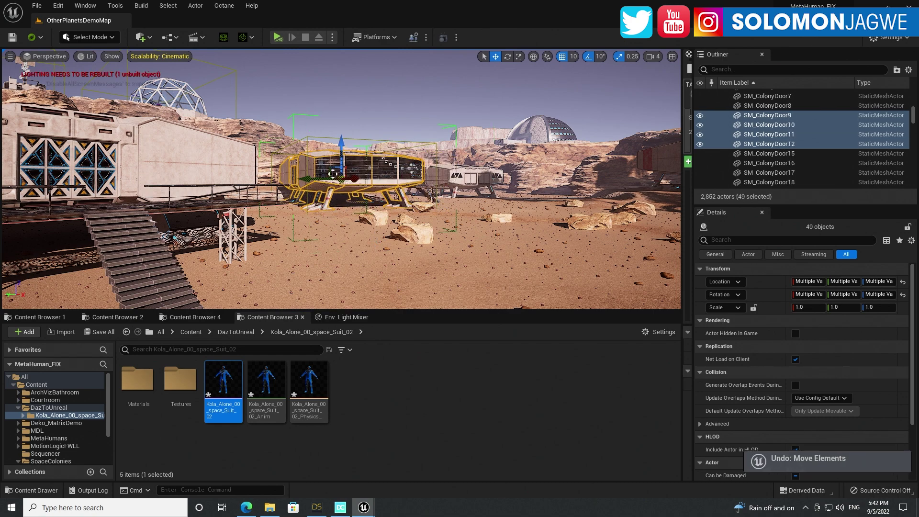
alt+drag(375, 237, 301, 242)
alt+drag(363, 220, 345, 222)
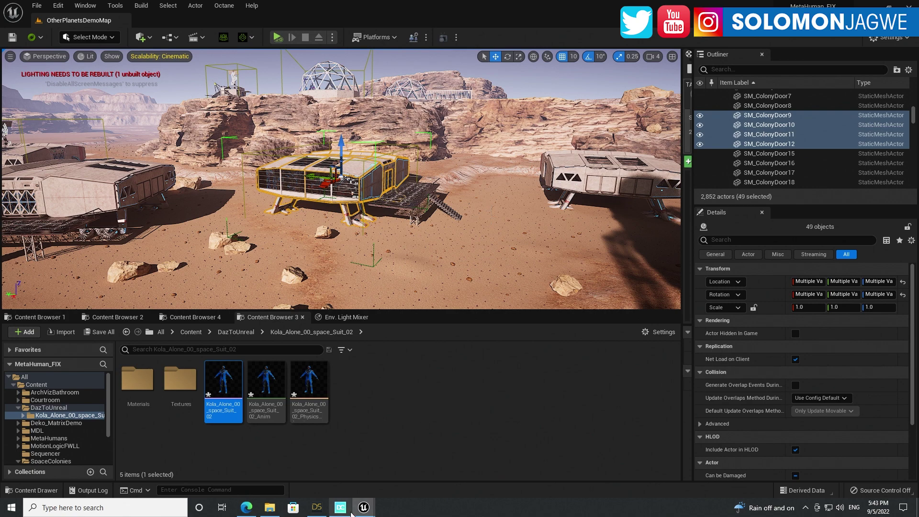
Switch to the web browser and view the Daz 3D, Perception Neuron and Unreal Engine home pages, ending with the browser minimized
click(249, 510)
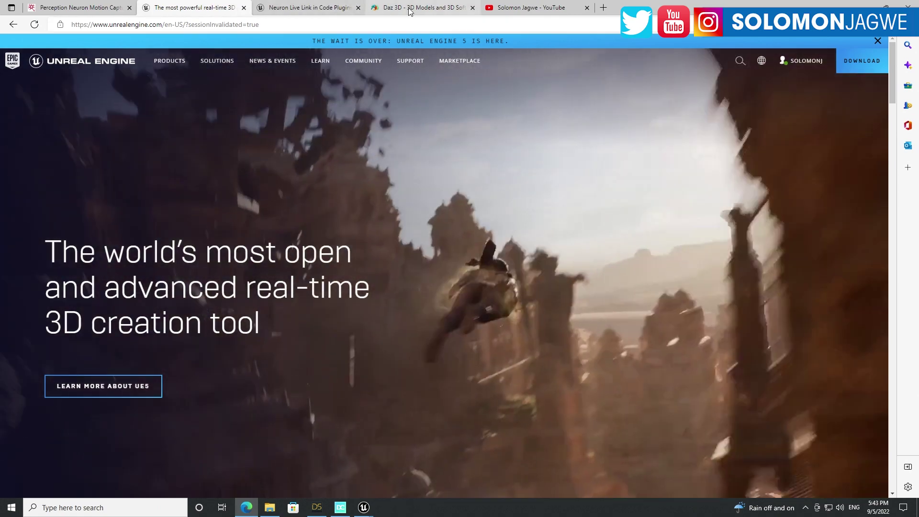
click(409, 8)
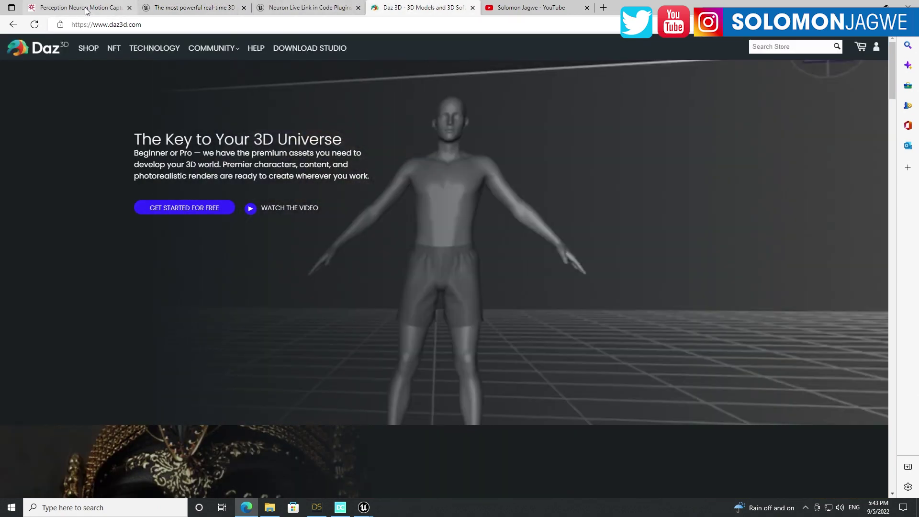
click(86, 8)
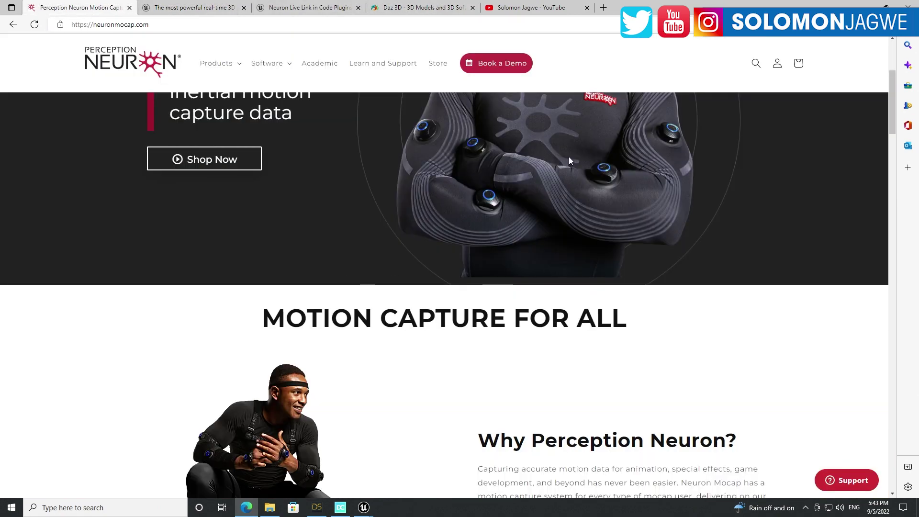
click(229, 12)
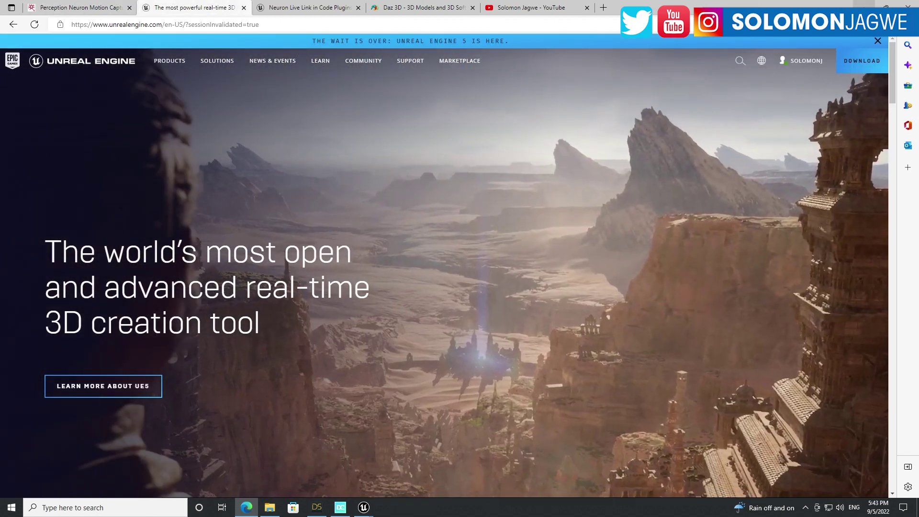
click(864, 7)
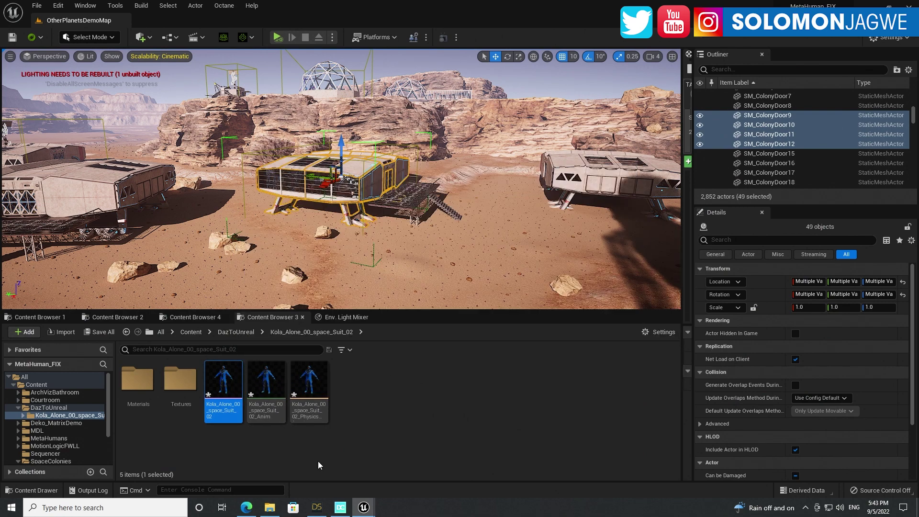
Switch to DAZ Studio, enlarge the viewport by collapsing the scene and shaping panes, and show the astronaut in a fully textured, rendered draw style
click(317, 507)
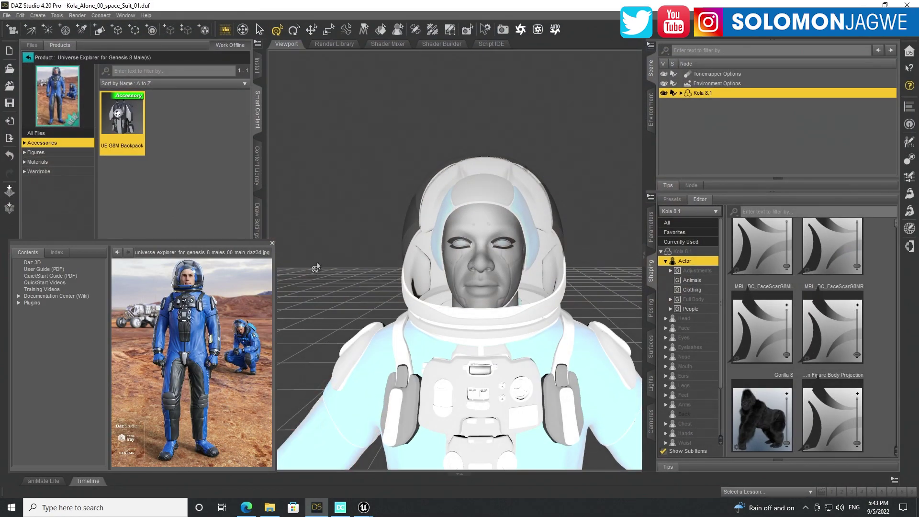
click(648, 255)
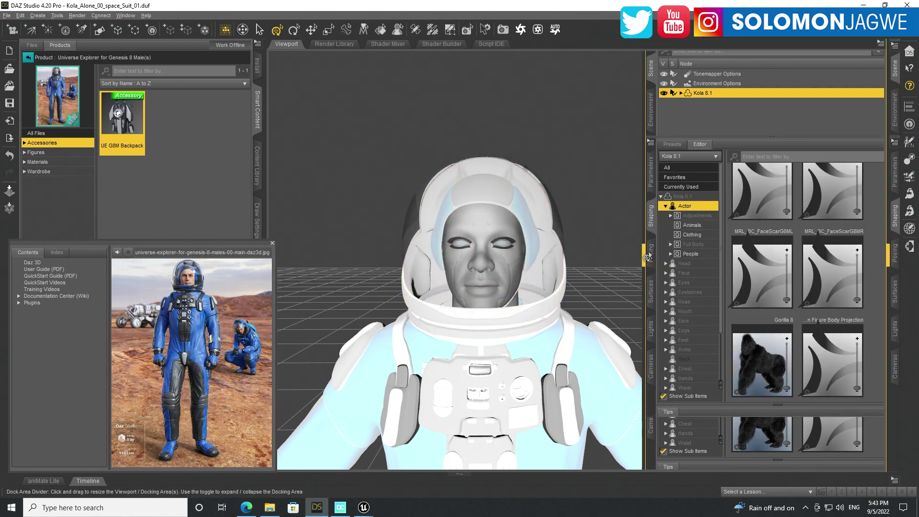
drag(876, 84, 905, 136)
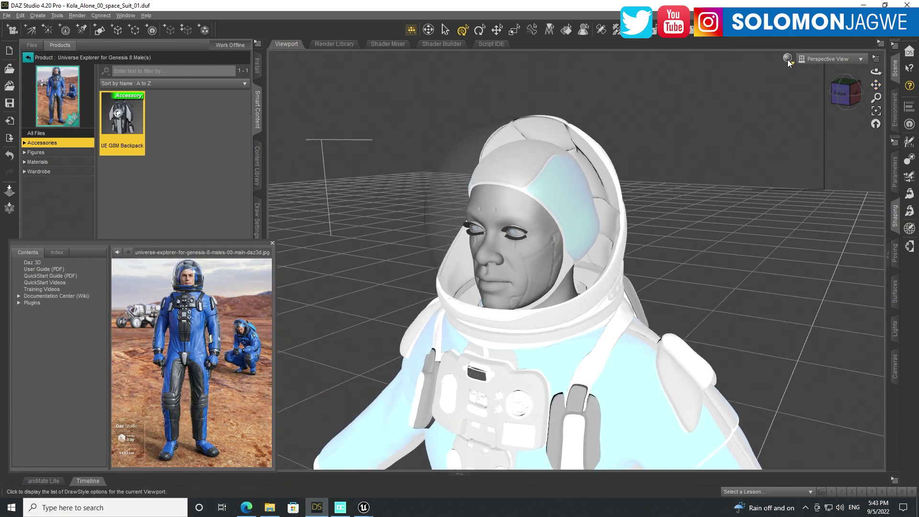
click(786, 60)
click(770, 182)
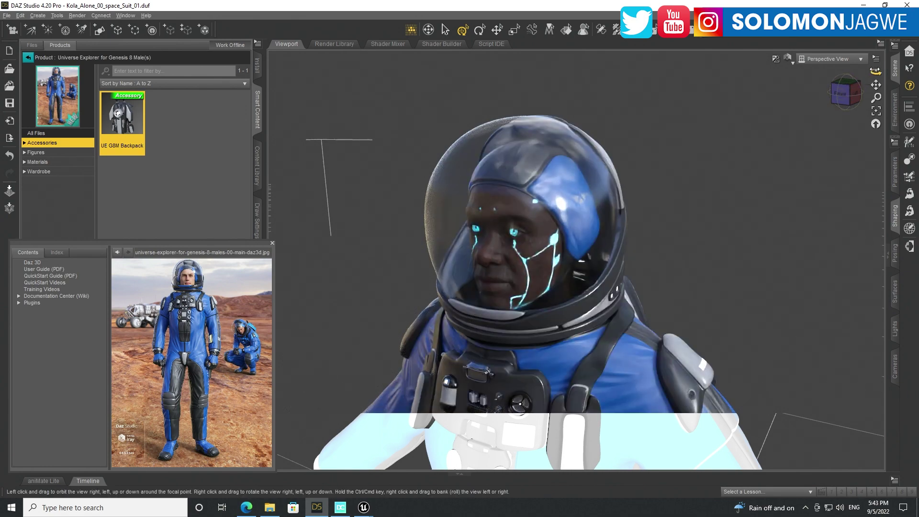
mouse_move(875, 72)
mouse_down()
mouse_move(899, 79)
mouse_move(870, 74)
mouse_move(880, 77)
mouse_up()
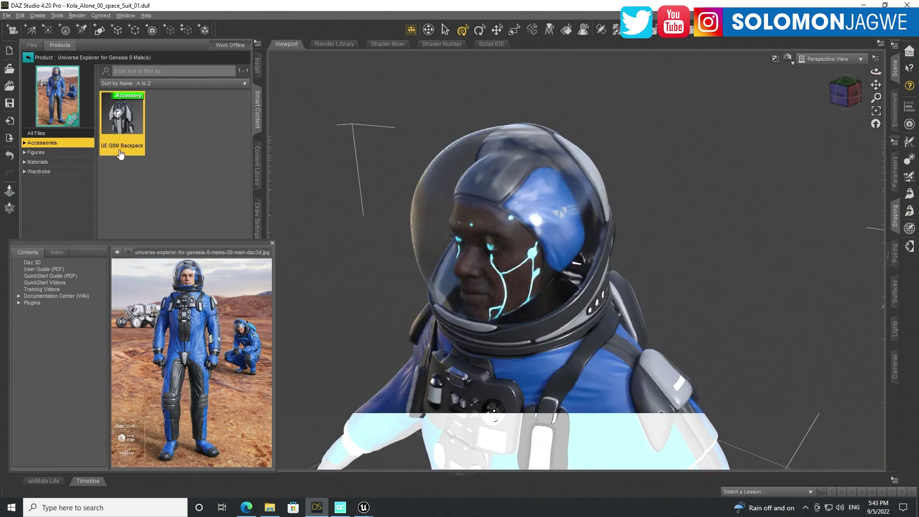
Browse the Figures and Wardrobe items of the Universe Explorer product, view the astronaut from the front, and minimize DAZ Studio
click(39, 157)
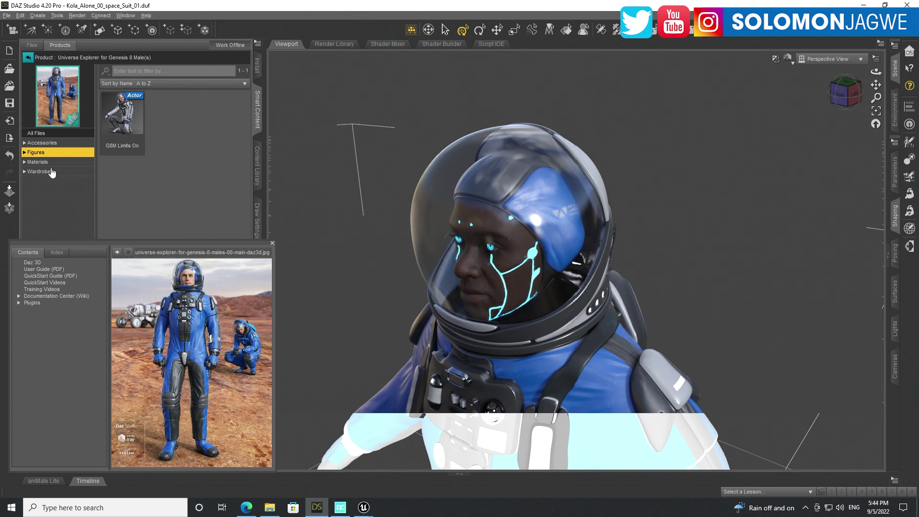
click(42, 172)
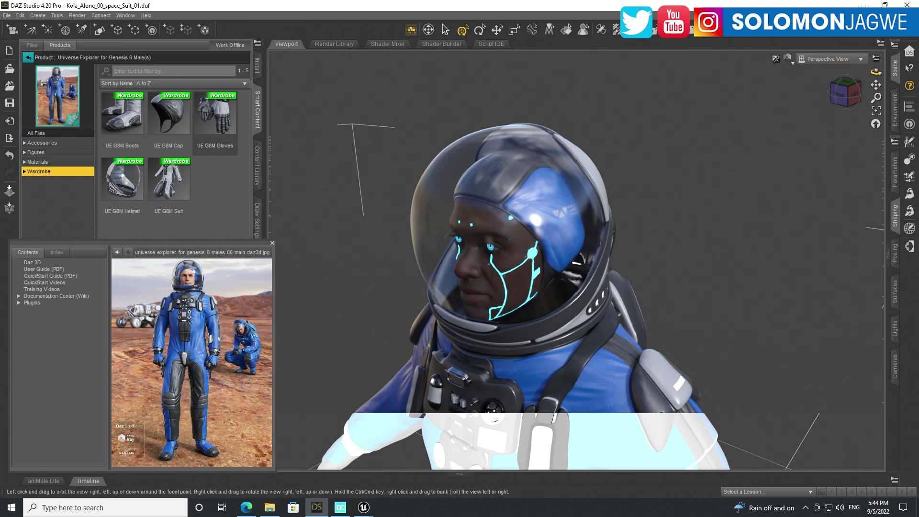
drag(875, 73, 852, 74)
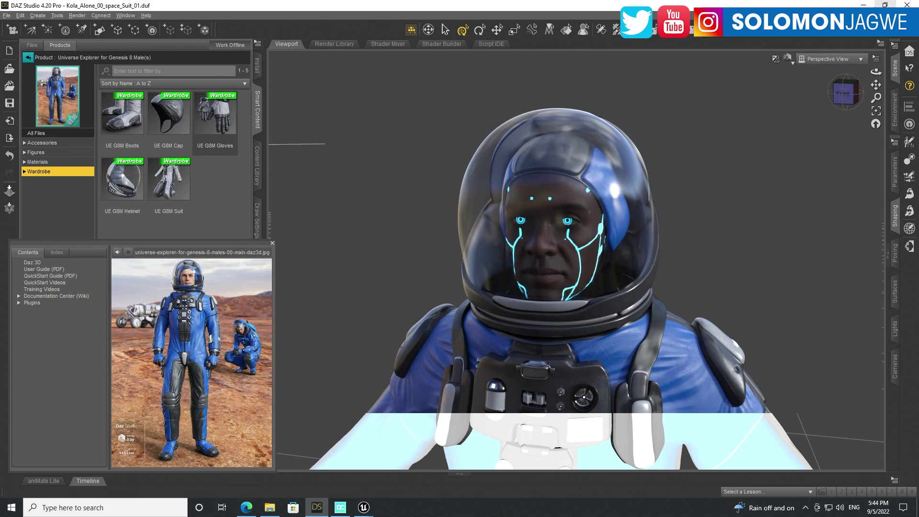
click(862, 6)
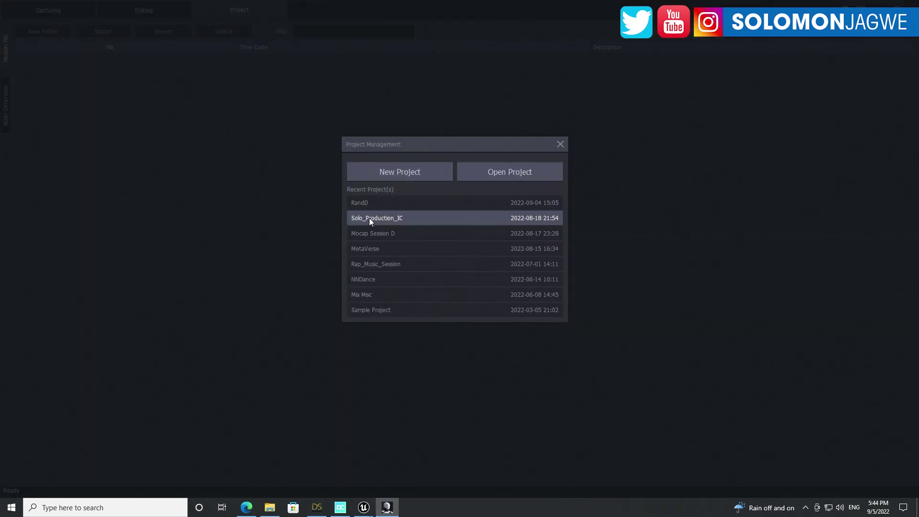
In Axis Studio, open the recent project RandD and load the take talk006 for editing
double_click(365, 204)
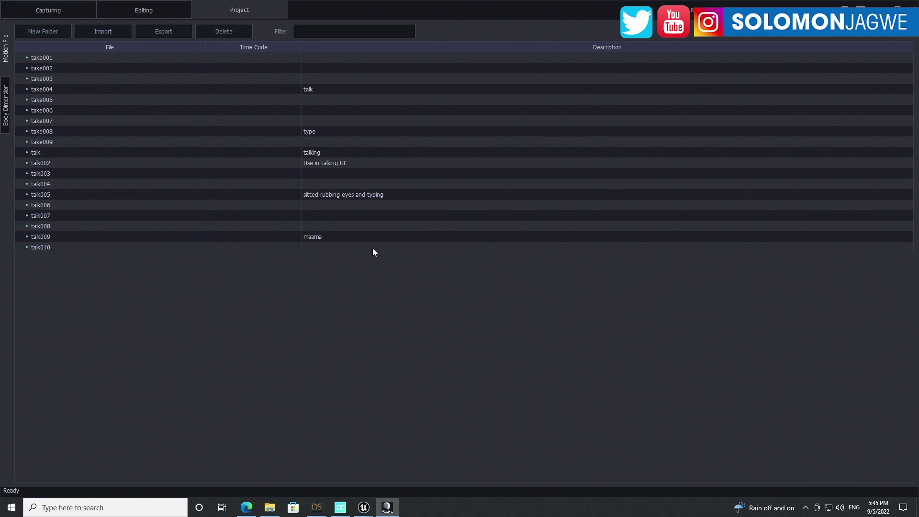
scroll(868, 394, down, 5)
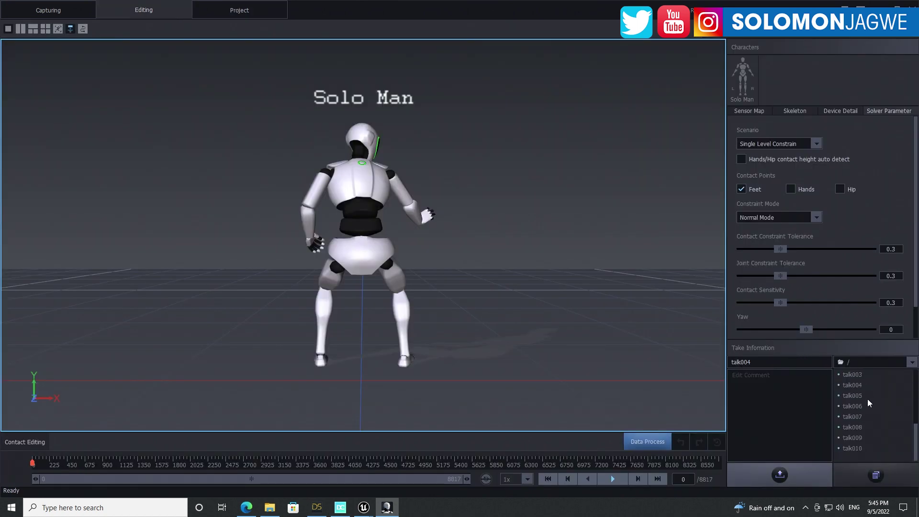
double_click(854, 405)
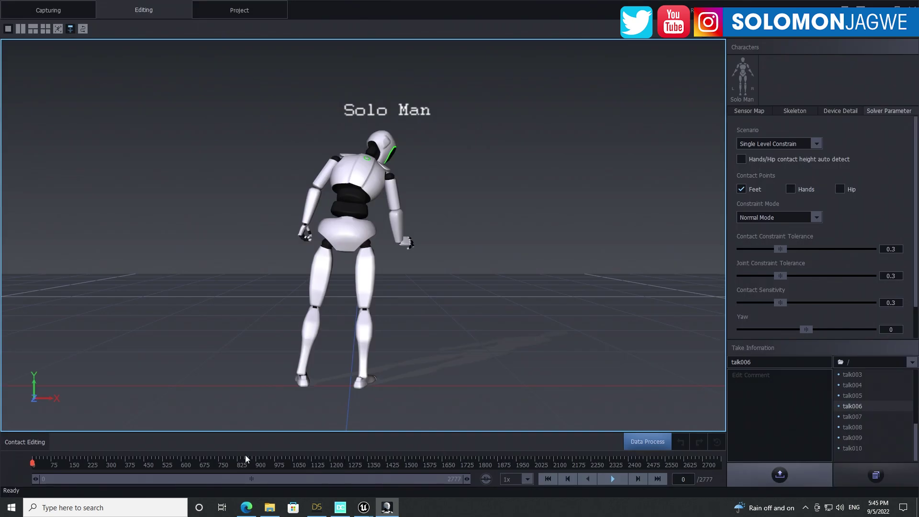
Scrub through the talk006 motion and view the mocap character from the front
drag(195, 463, 311, 450)
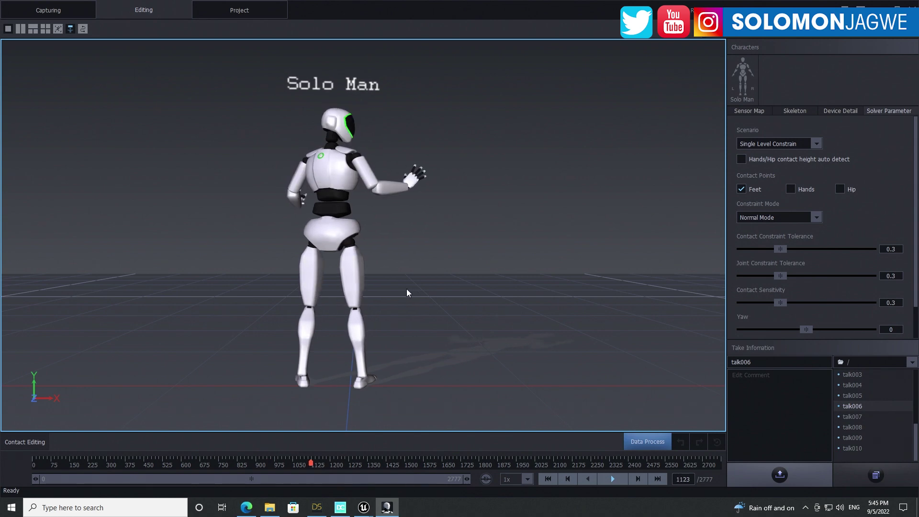
middle_drag(406, 293, 384, 279)
scroll(383, 280, up, 2)
scroll(383, 279, down, 1)
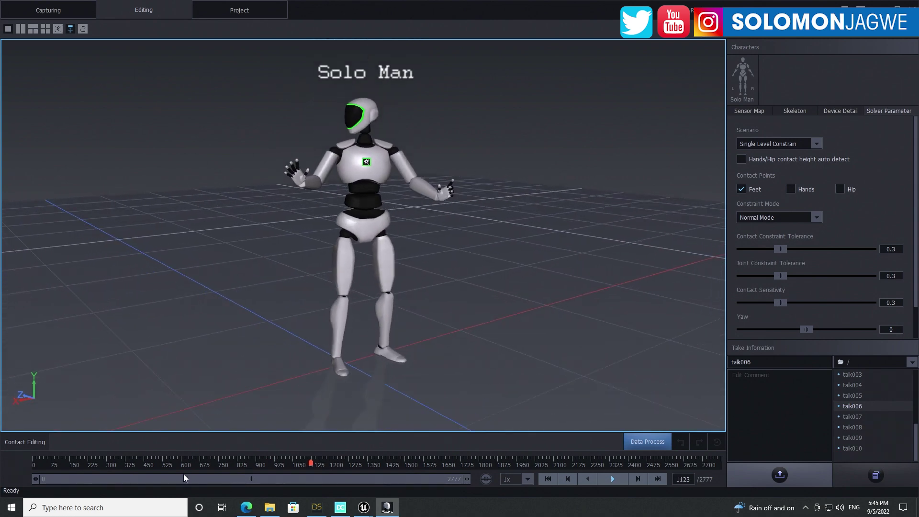
Trim the talk006 take's playback range to frames 145–2112 and scrub through it to check the motion
drag(109, 466, 550, 463)
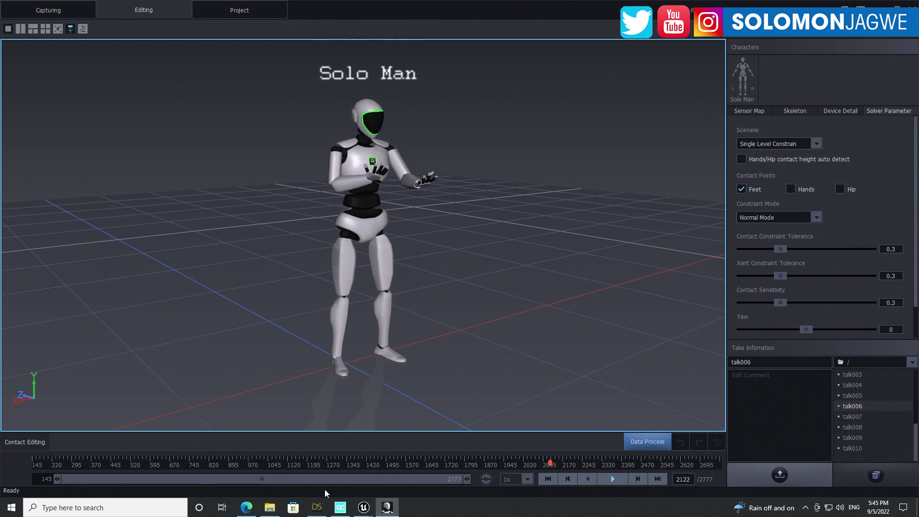
drag(465, 477, 367, 480)
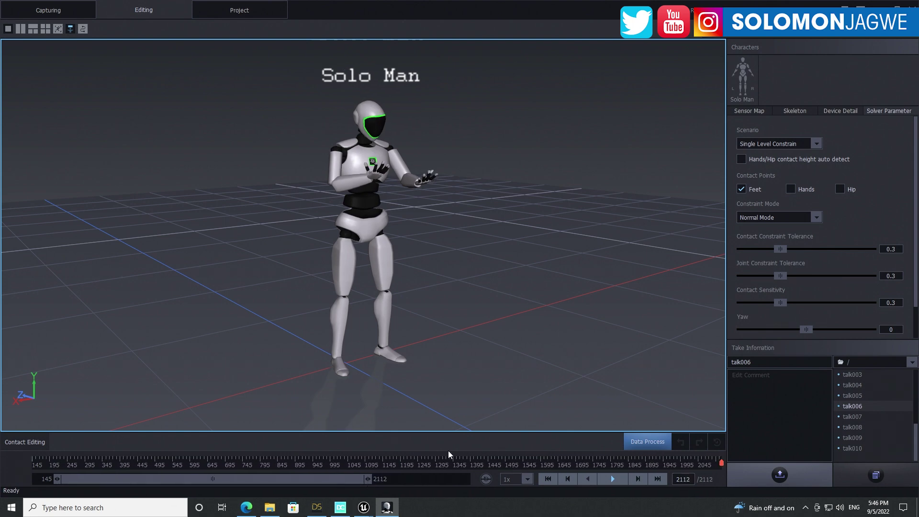
drag(449, 457, 213, 460)
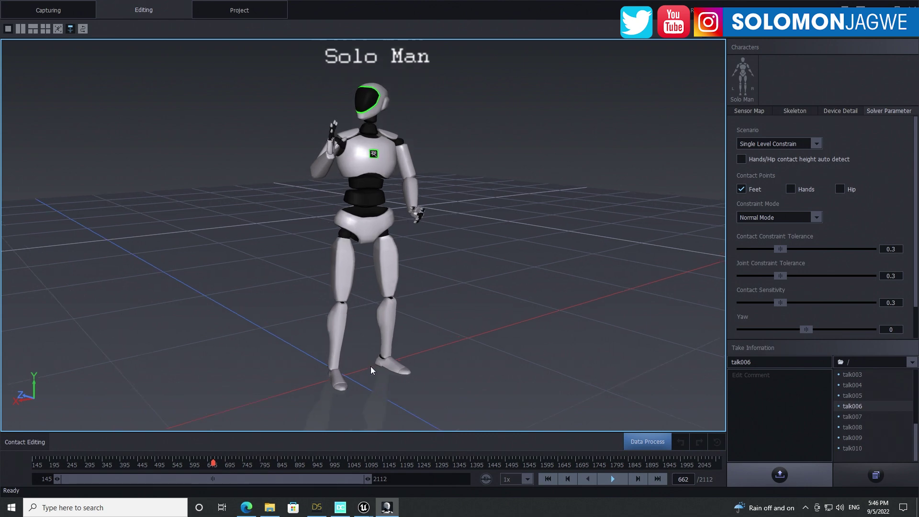
mouse_move(370, 366)
right_down()
mouse_move(373, 377)
mouse_move(378, 369)
right_up()
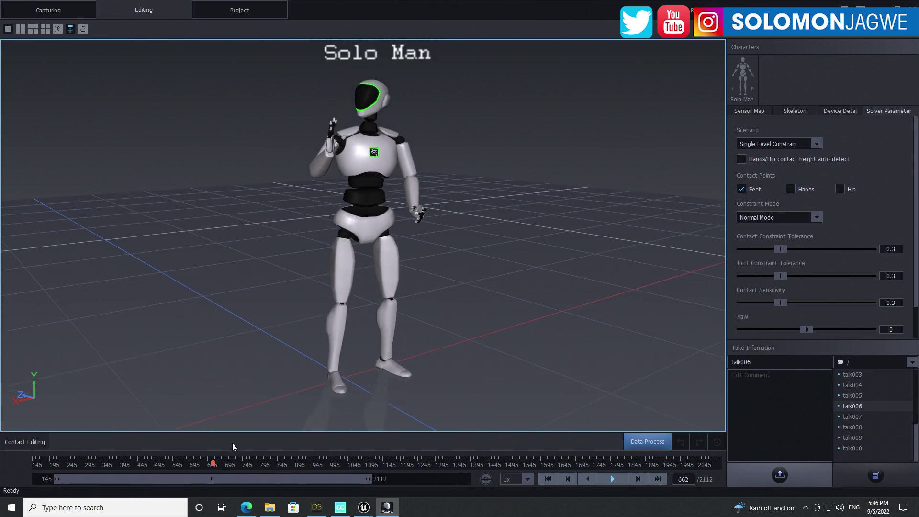
drag(216, 465, 385, 469)
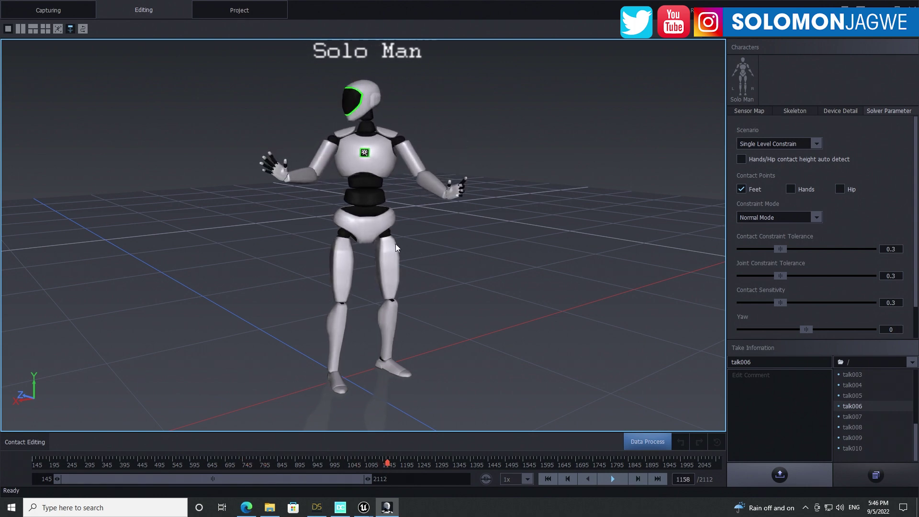
Open the BVH Broadcasting settings and review the BVH - Edit skeleton choices, formats, coordinate system, protocol and network addresses
click(860, 7)
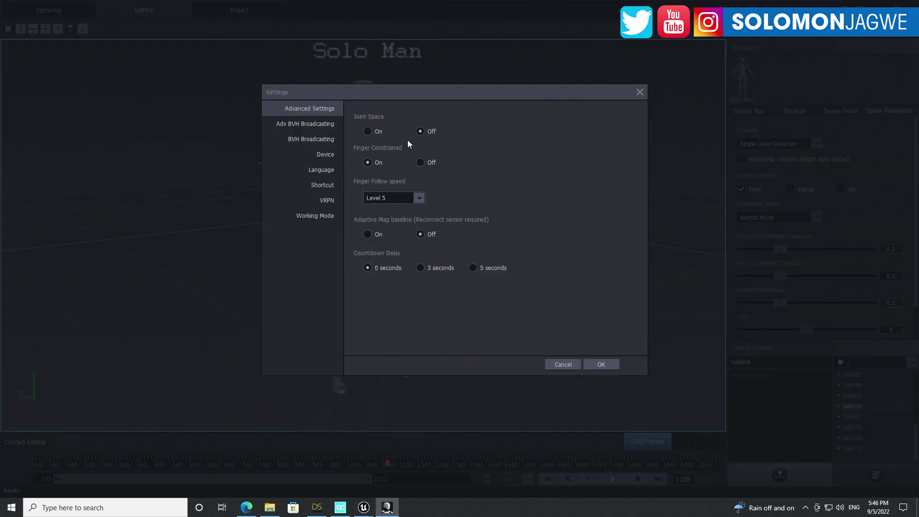
click(307, 141)
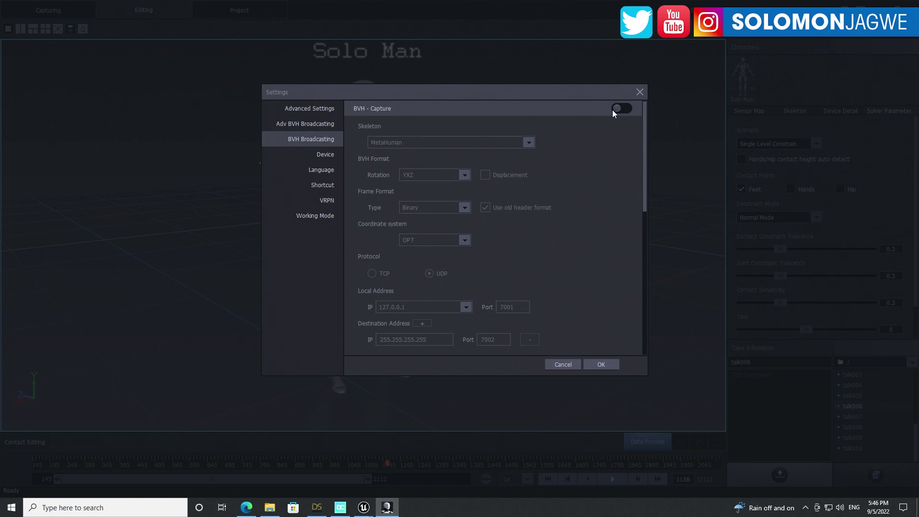
drag(646, 152, 654, 232)
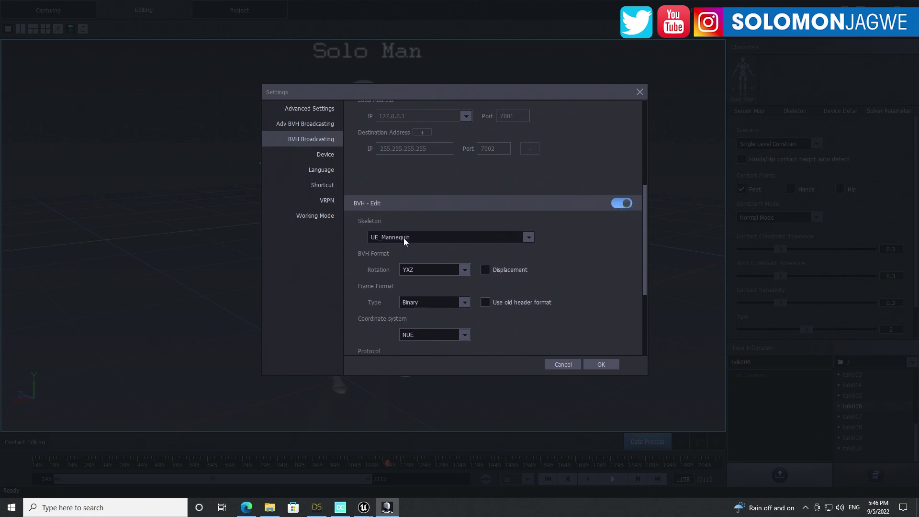
click(530, 237)
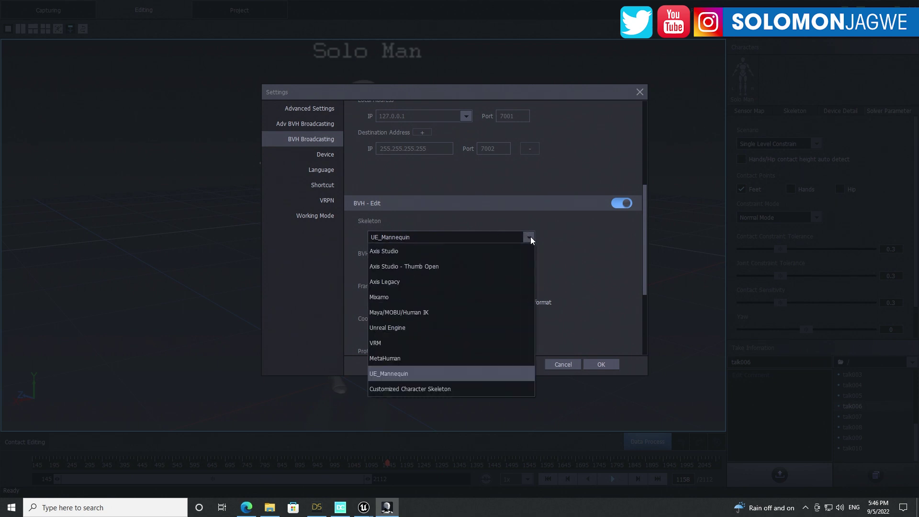
click(530, 237)
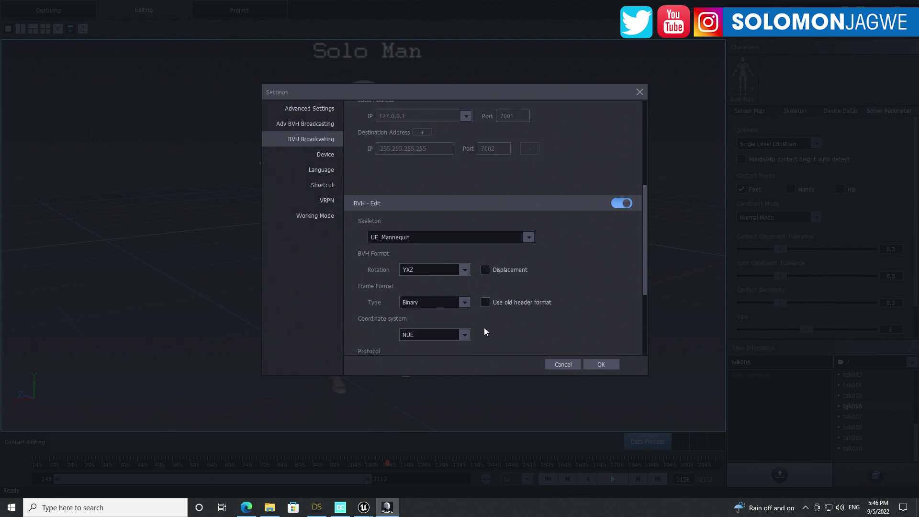
drag(644, 264, 649, 306)
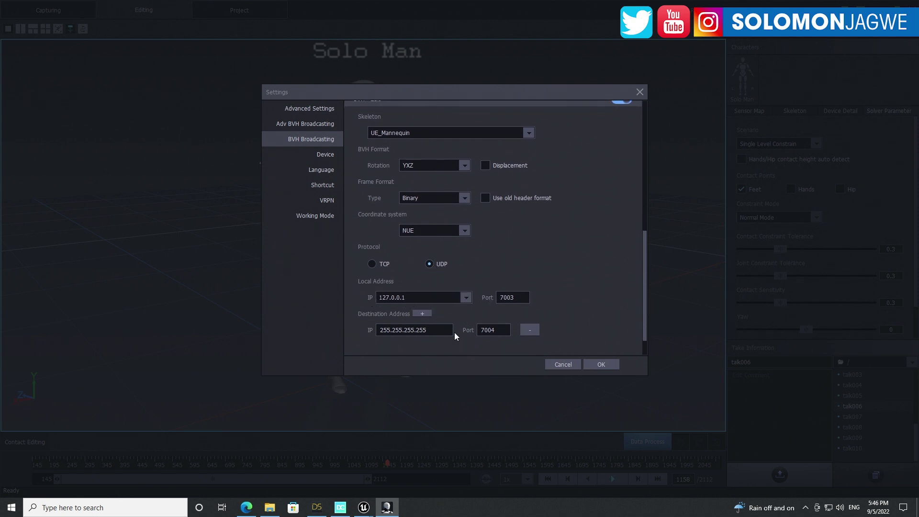
Apply the BVH Broadcasting settings and start playing back the talk006 take
click(601, 365)
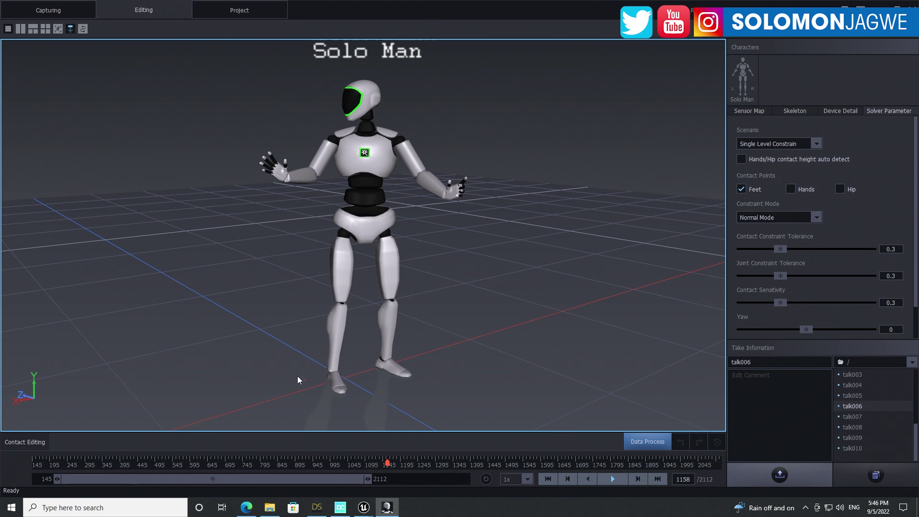
click(613, 478)
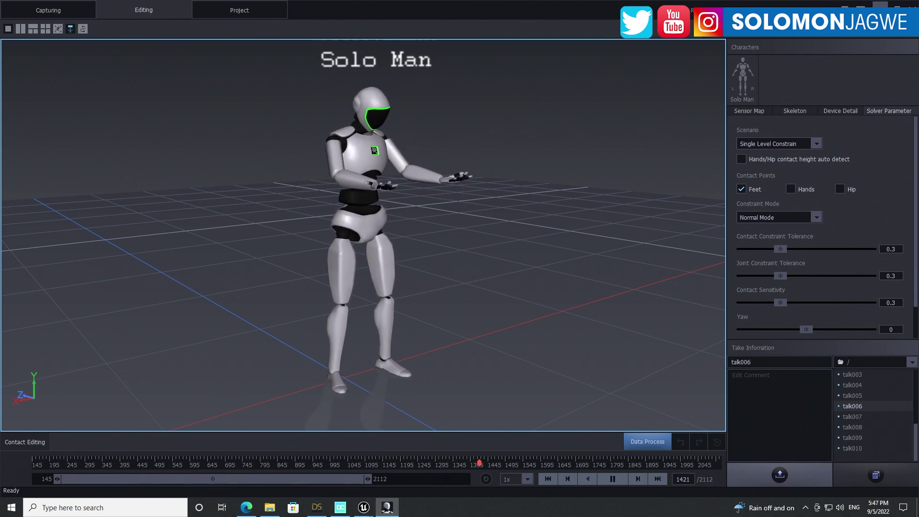
Switch to Unreal Engine and review the installed plugins, checking that DazToUnreal and NeuronLiveLink are enabled
click(880, 7)
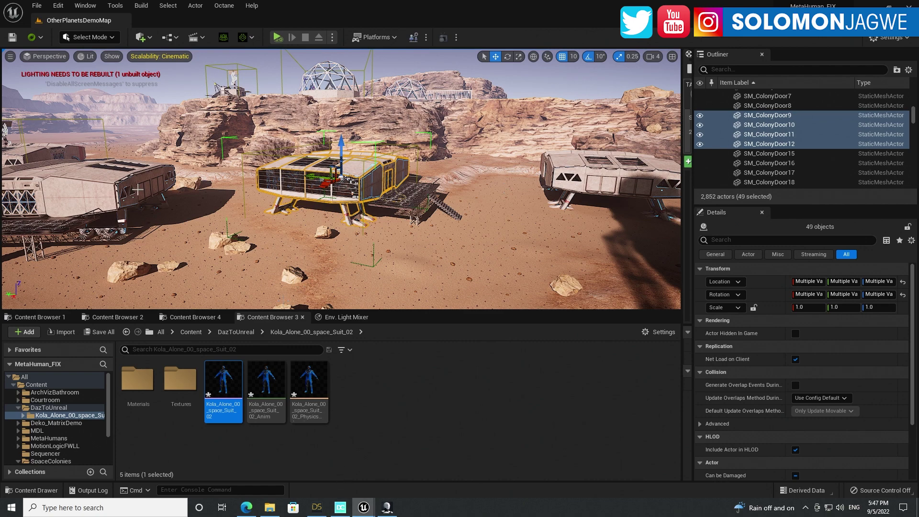
click(889, 39)
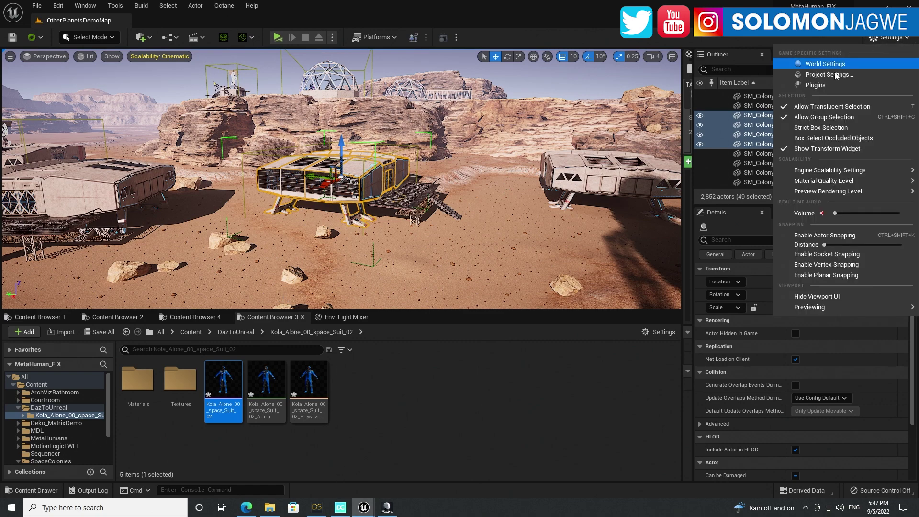
click(813, 86)
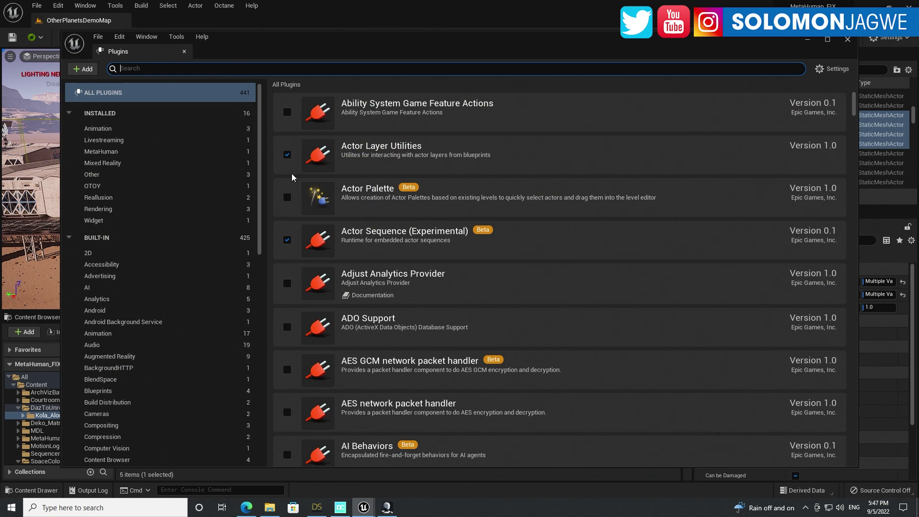
click(112, 114)
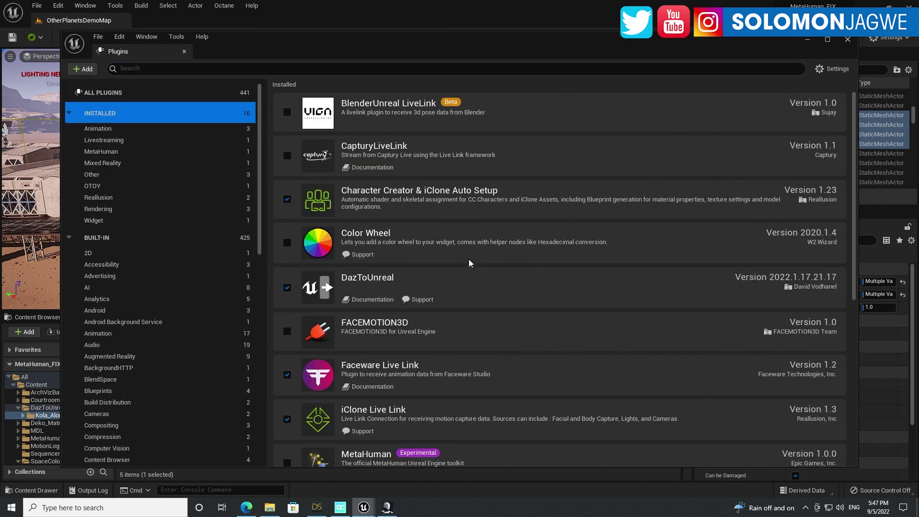
scroll(393, 268, down, 2)
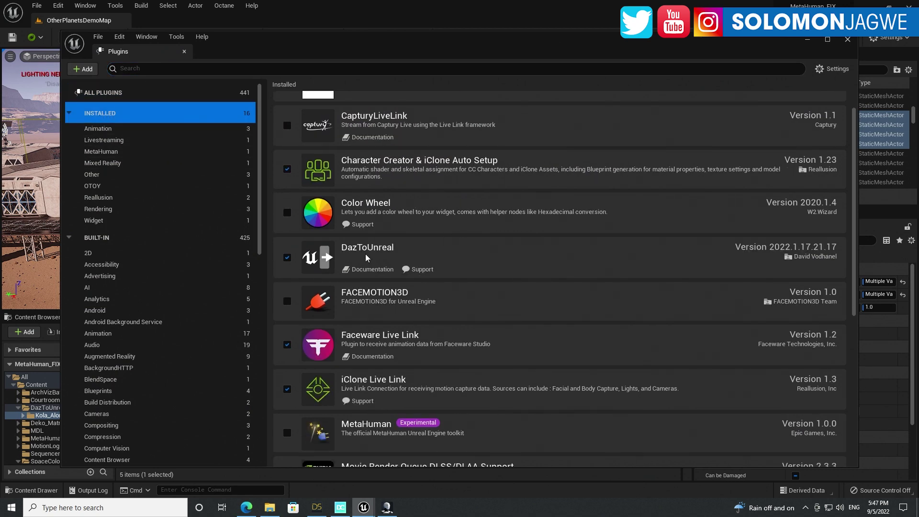
drag(385, 43, 414, 76)
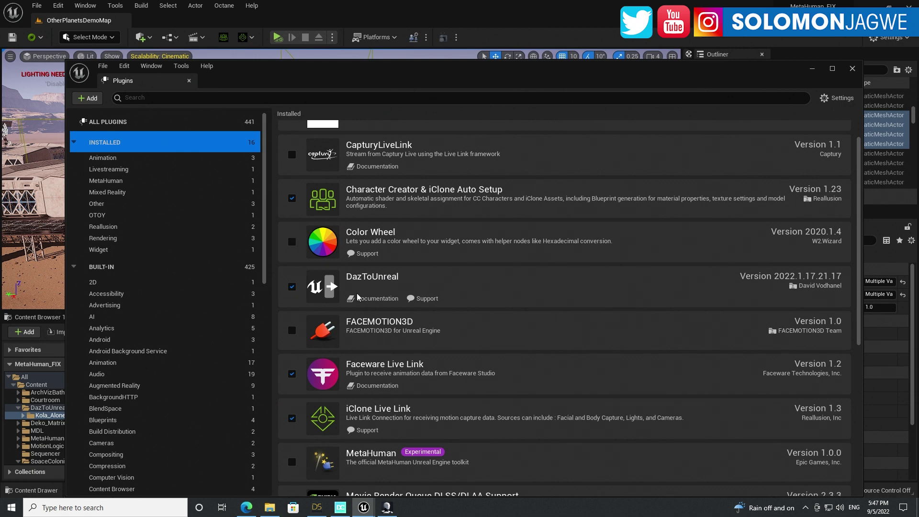
scroll(494, 336, down, 3)
scroll(493, 345, down, 4)
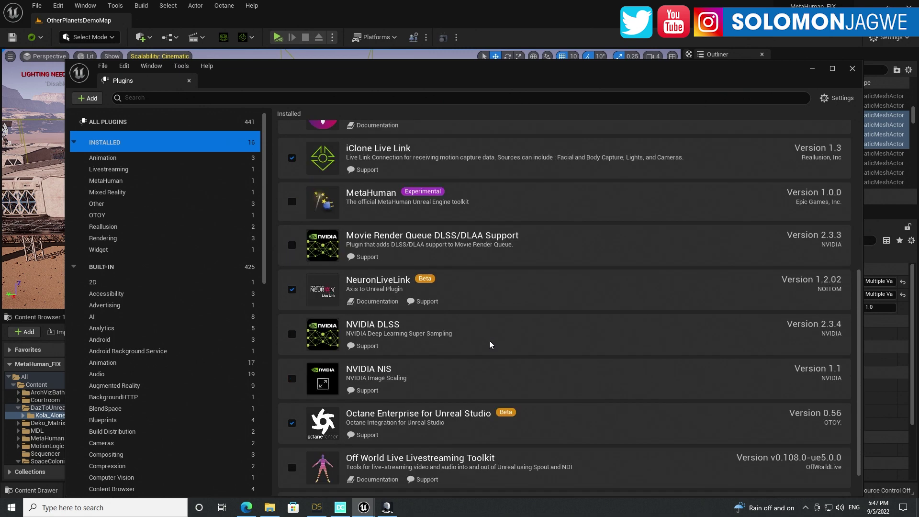
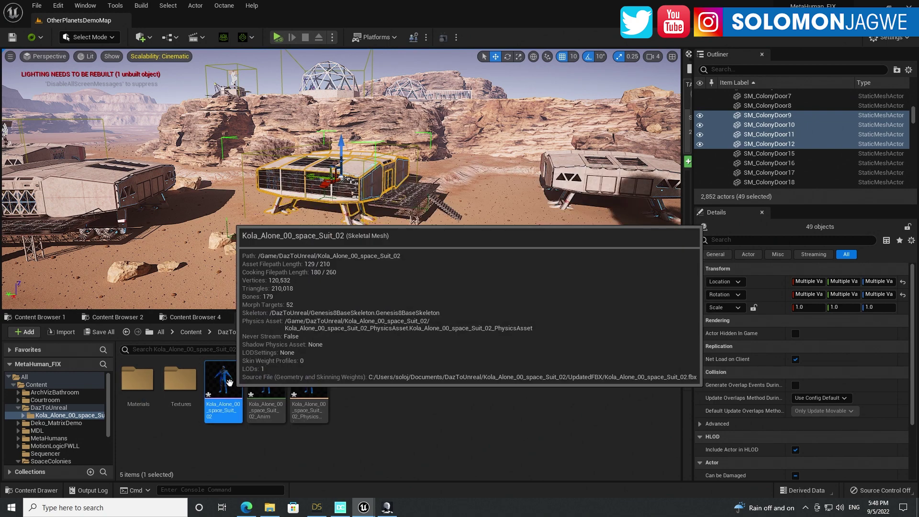
Switch to DAZ Studio, change the viewport's draw style from the rendered preview, and show the scene's node list
click(316, 507)
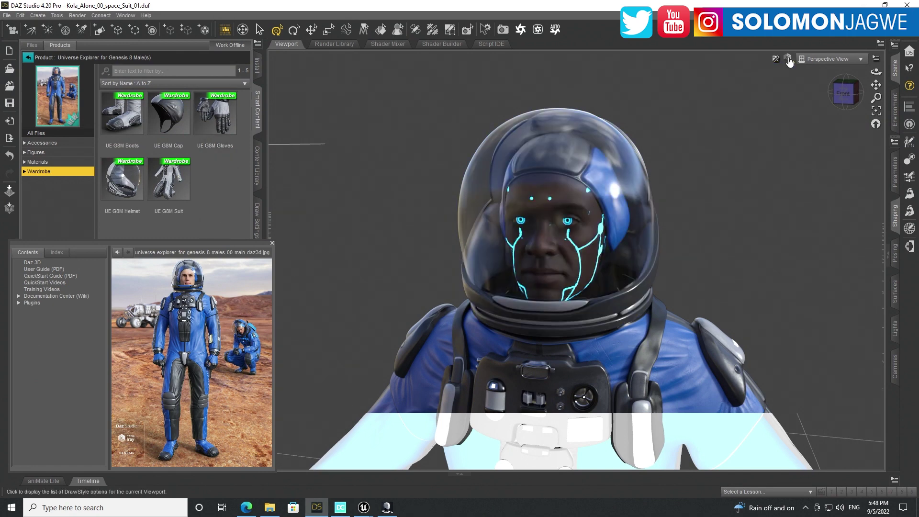
click(788, 62)
click(776, 132)
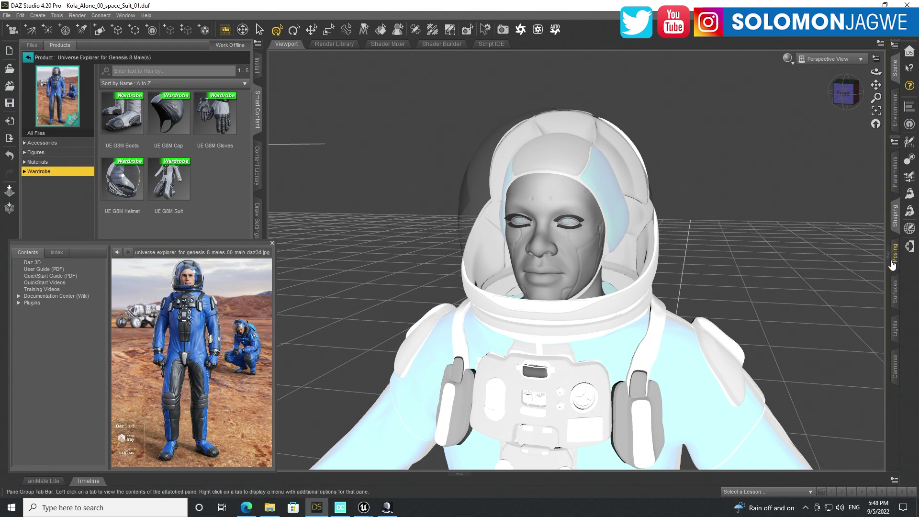
click(892, 263)
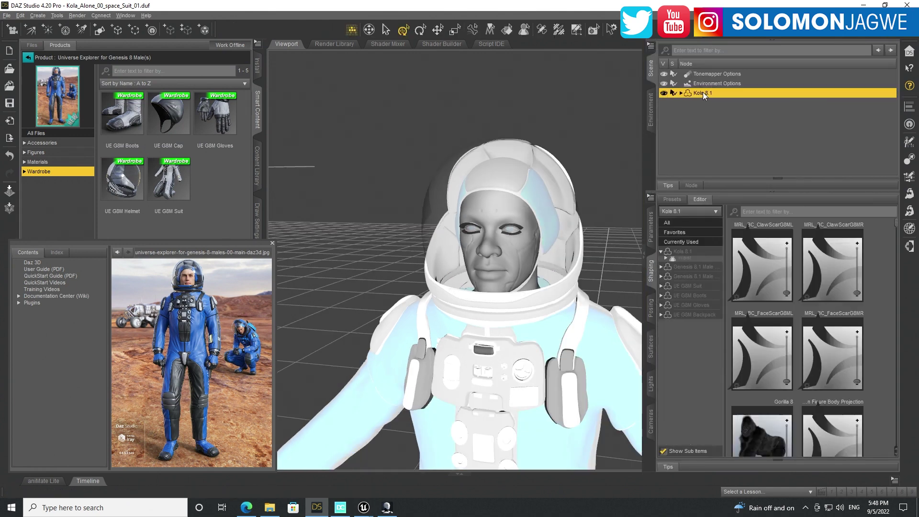
Open the Daz To Unreal bridge for the Kola 8.1 figure and review its morph, subdivision, Unreal version and FBX options
click(6, 16)
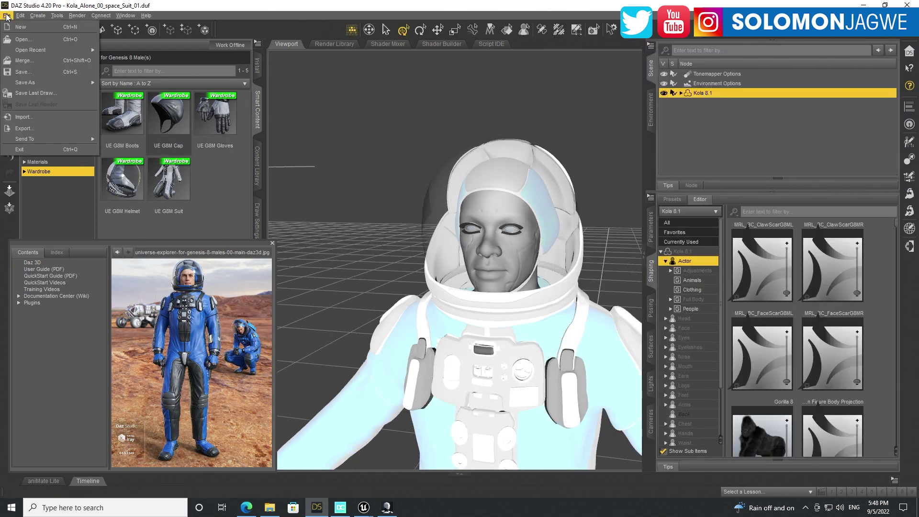
mouse_move(32, 140)
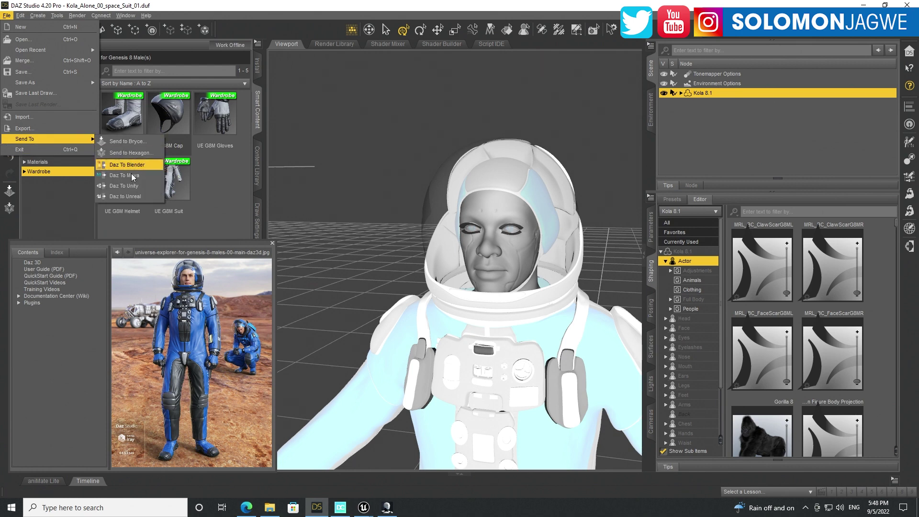
click(134, 197)
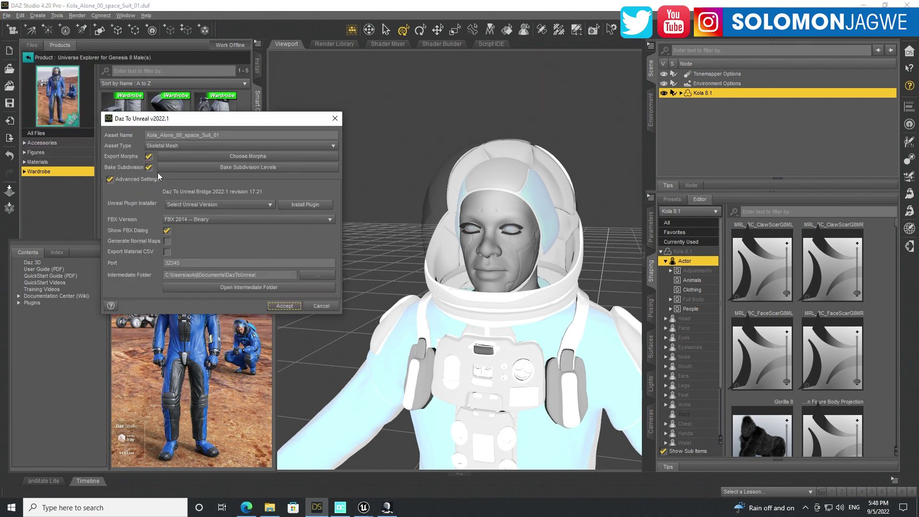
click(149, 157)
click(149, 168)
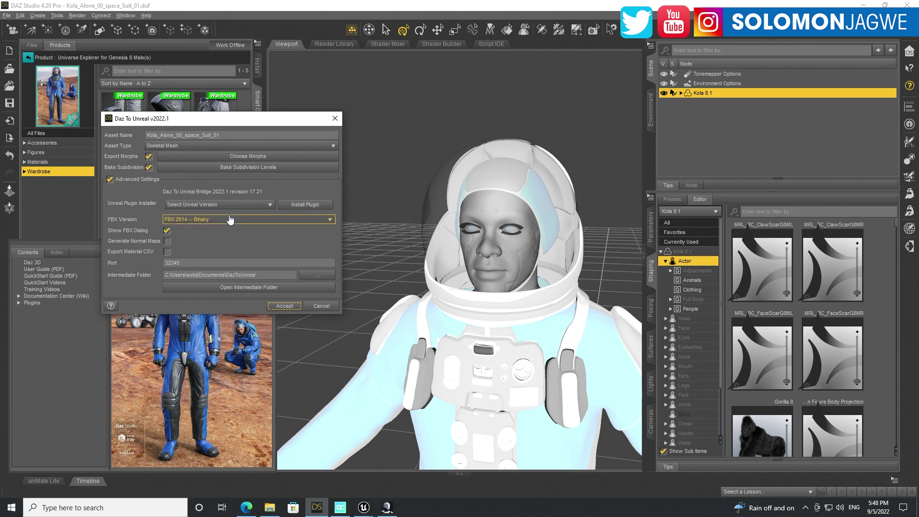
click(272, 205)
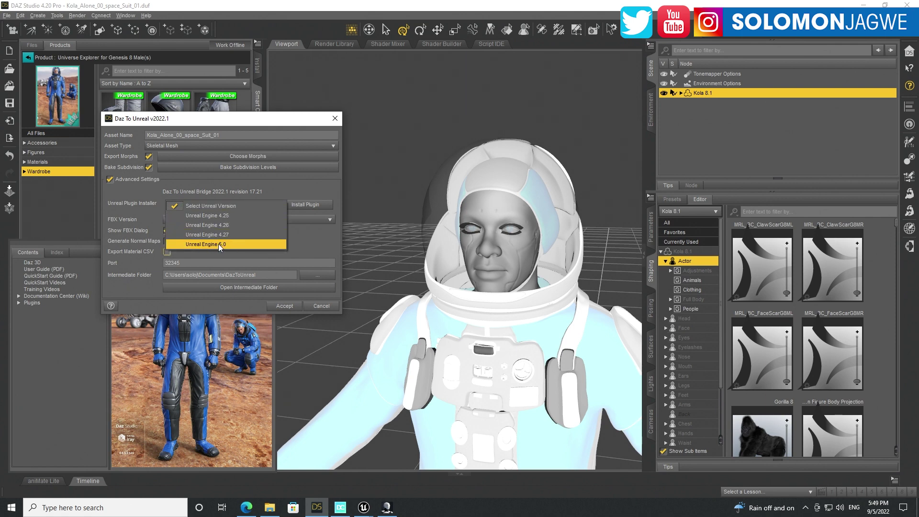
click(304, 236)
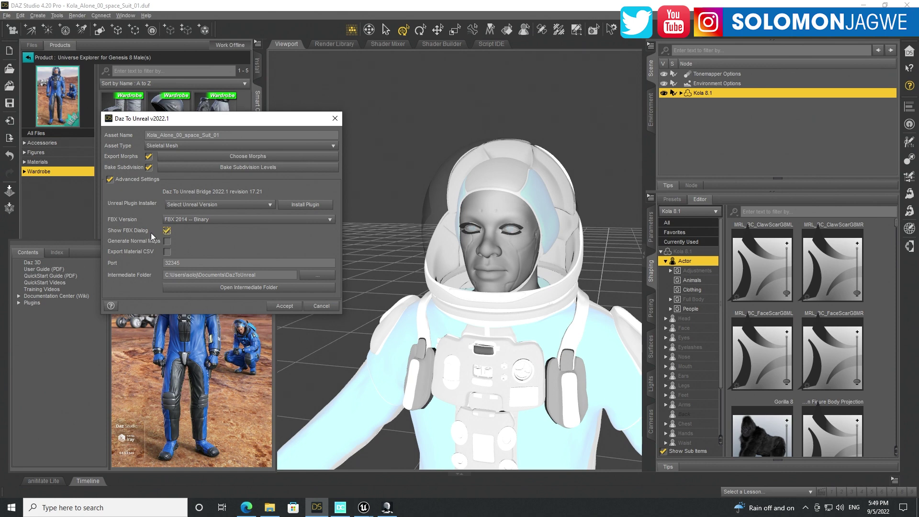
click(167, 231)
click(181, 231)
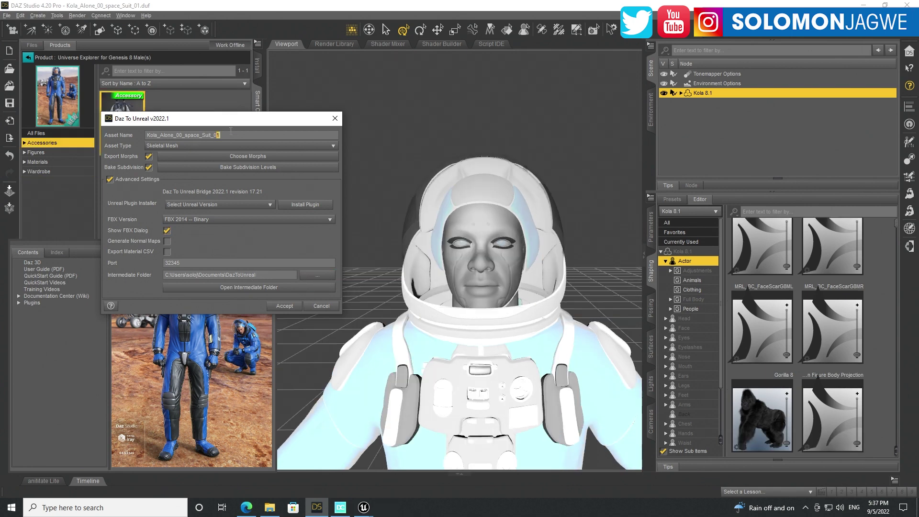
Export the astronaut to Unreal as Kola_Alone_00_space_Suit_02, turning off the Selected FBX option so all figures and props are included
click(292, 307)
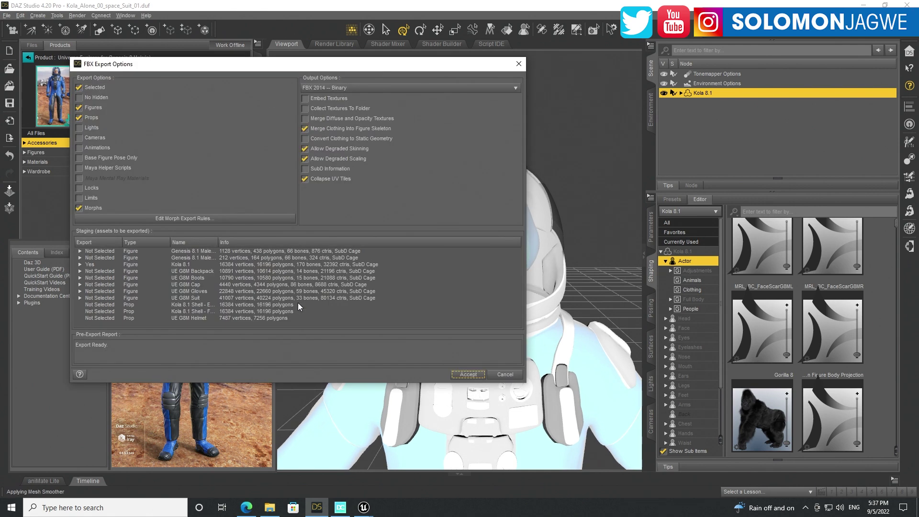
click(80, 87)
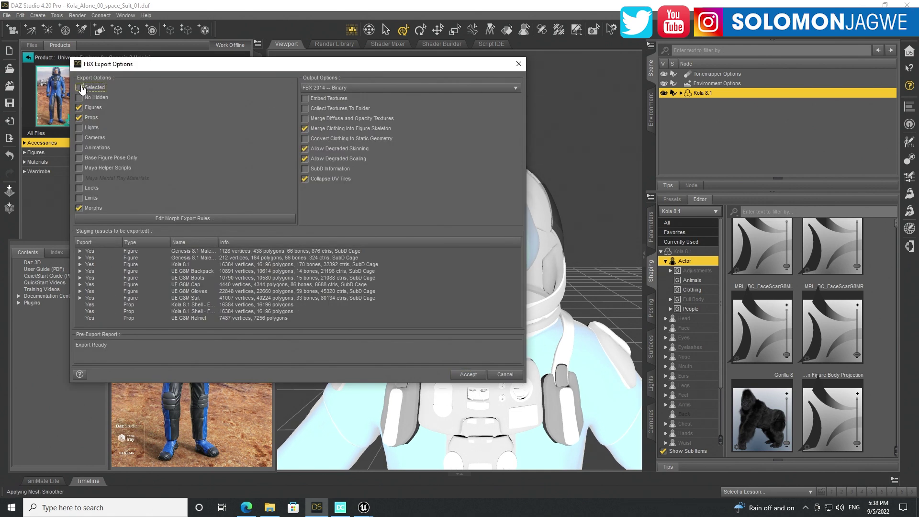
click(468, 374)
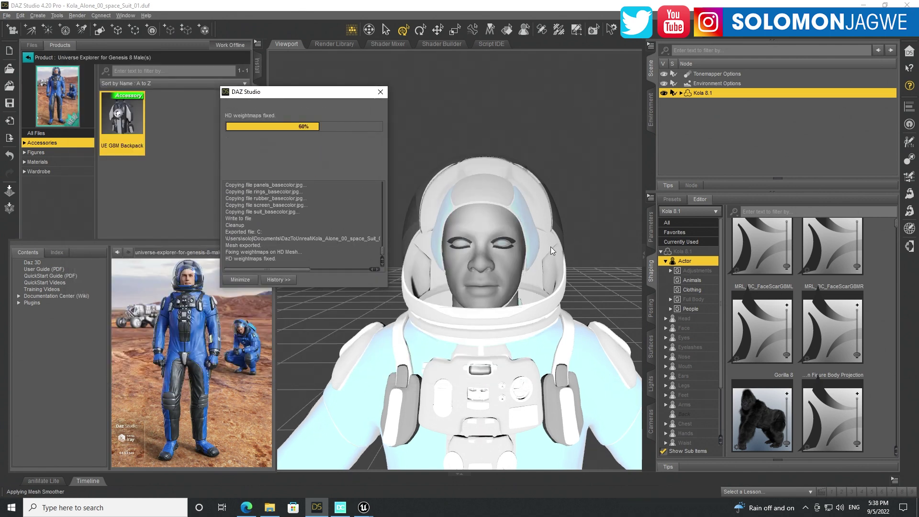
click(550, 245)
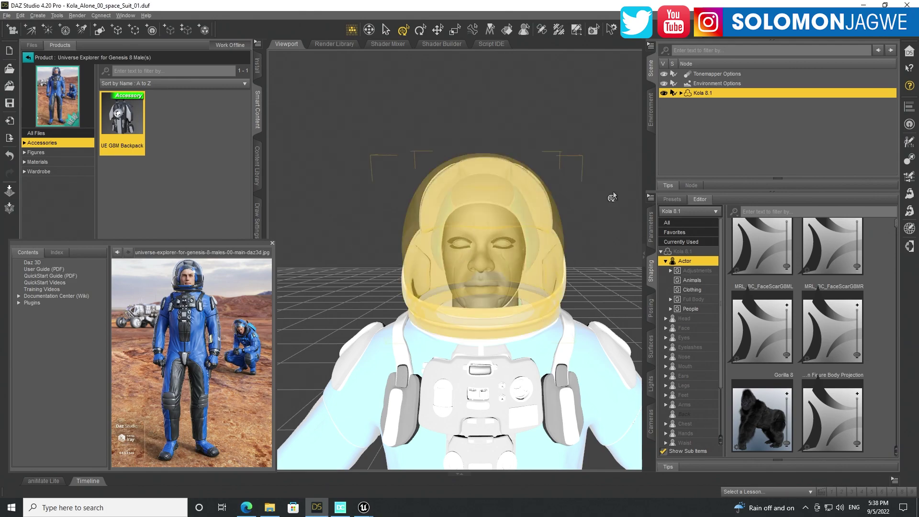
Switch to Unreal Engine and close the import message log, and dismiss the Daz To Unreal dialog open in DAZ Studio
click(866, 5)
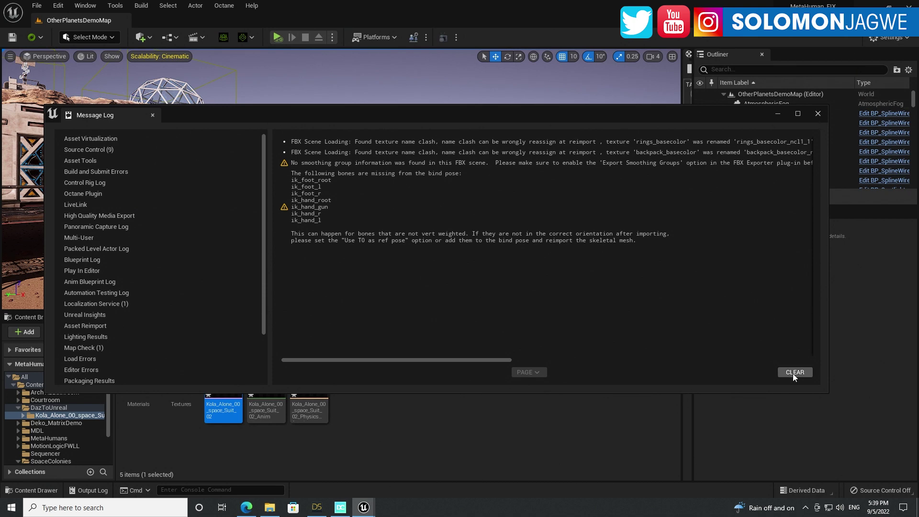
click(818, 114)
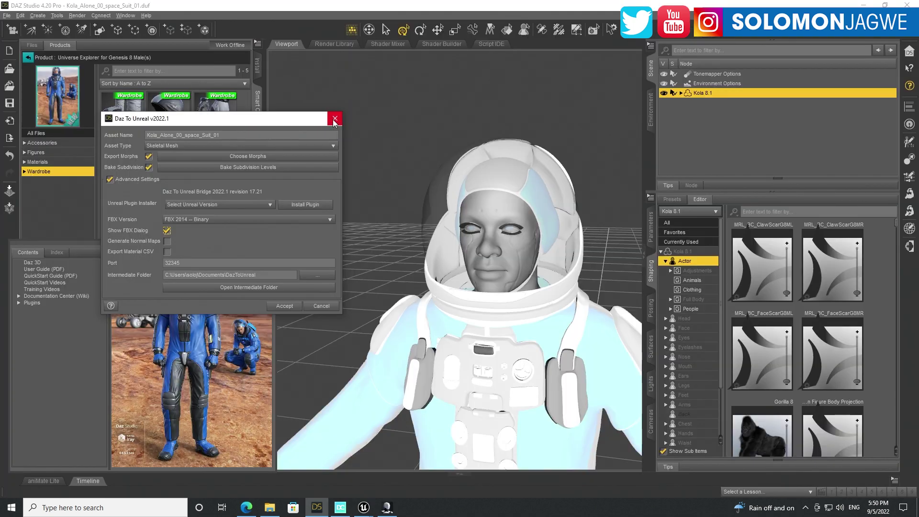
click(334, 119)
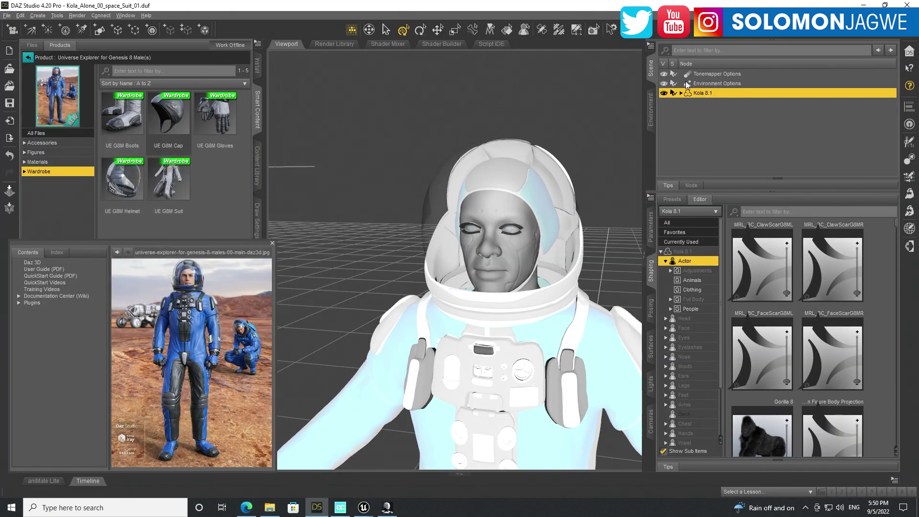
Open the Kola_Alone_00_space_Suit_02 skeletal mesh in Unreal Engine and enlarge its editor window and preview area
click(863, 5)
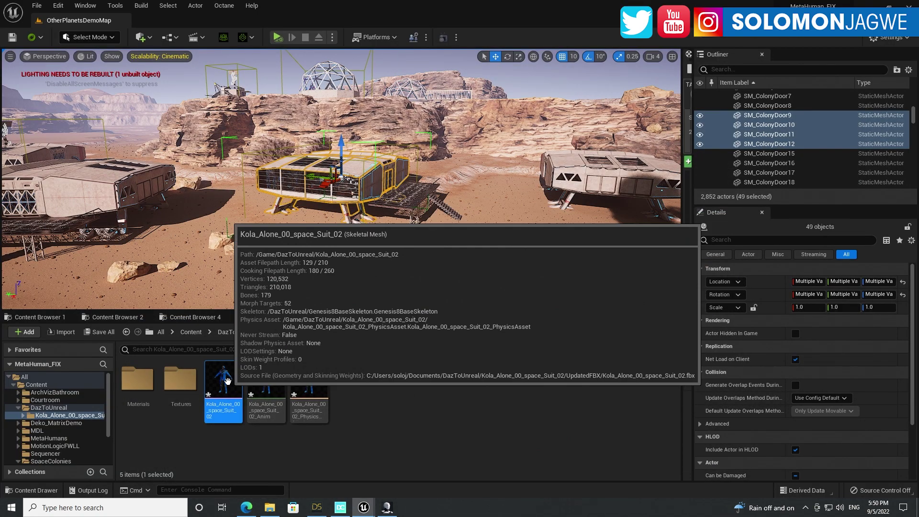
double_click(228, 380)
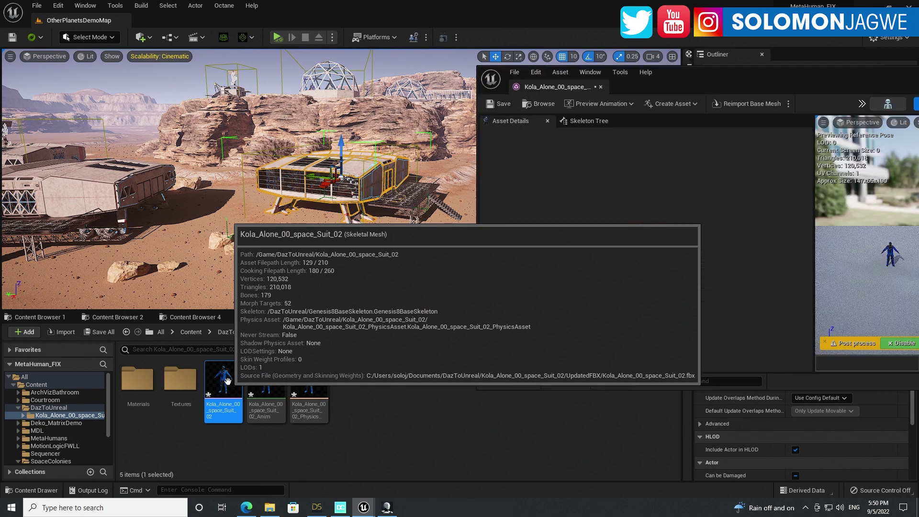
drag(728, 72, 313, 58)
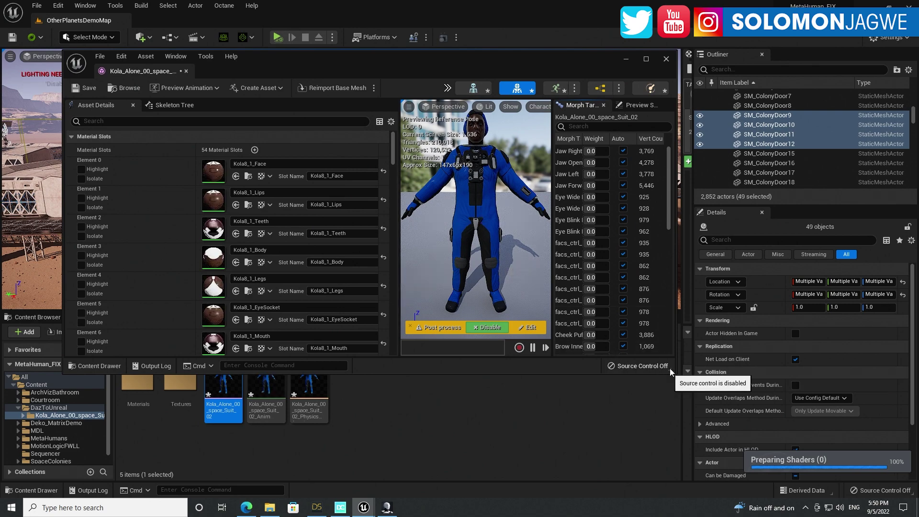
drag(676, 375, 874, 482)
drag(508, 252, 382, 252)
Examine the imported astronaut's suit, backpack and head from several angles in the skeletal mesh preview
mouse_move(575, 238)
middle_down()
mouse_move(550, 205)
mouse_move(575, 239)
middle_up()
mouse_move(575, 238)
right_down()
mouse_move(521, 235)
mouse_move(565, 238)
right_up()
middle_drag(564, 238, 617, 238)
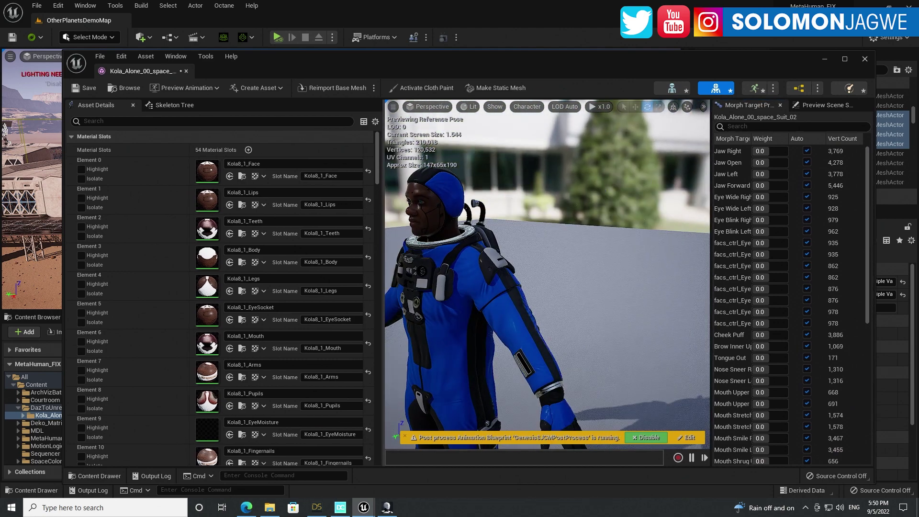
right_drag(572, 242, 524, 238)
middle_drag(581, 254, 646, 254)
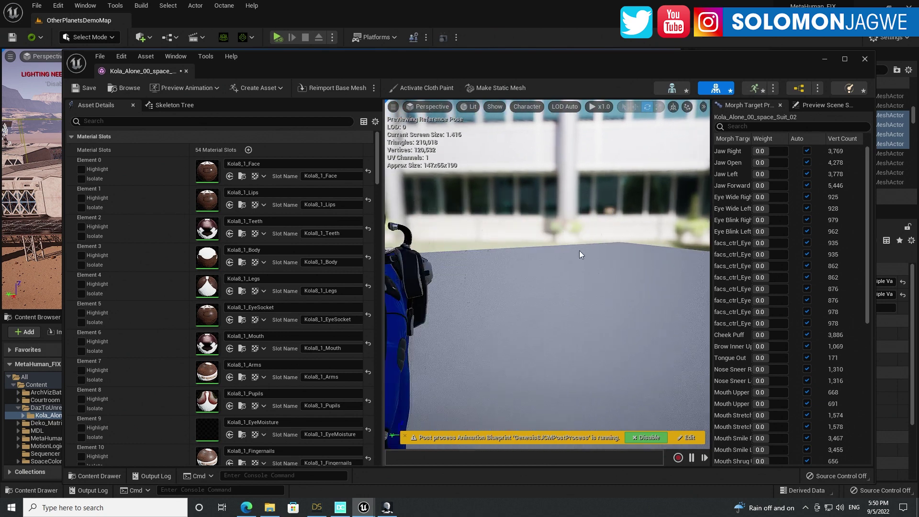
right_drag(580, 254, 538, 253)
drag(603, 254, 566, 239)
scroll(556, 213, up, 5)
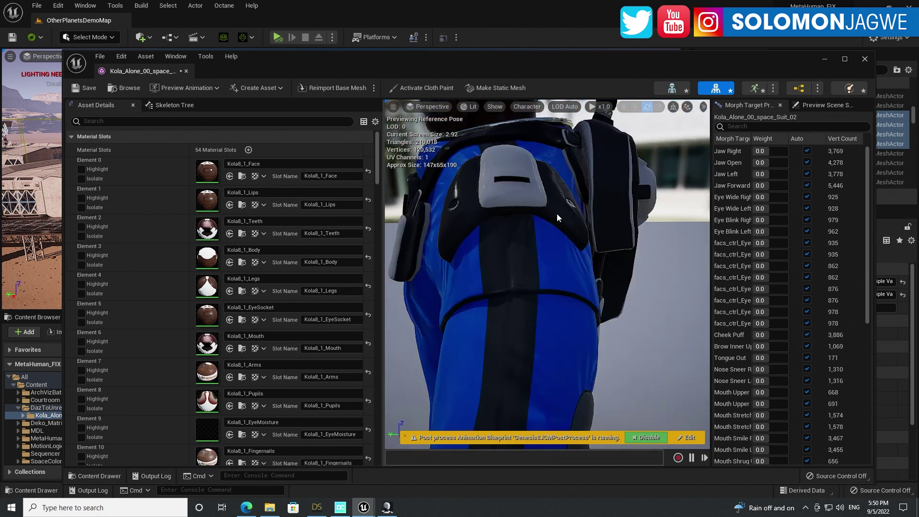
right_drag(541, 213, 524, 225)
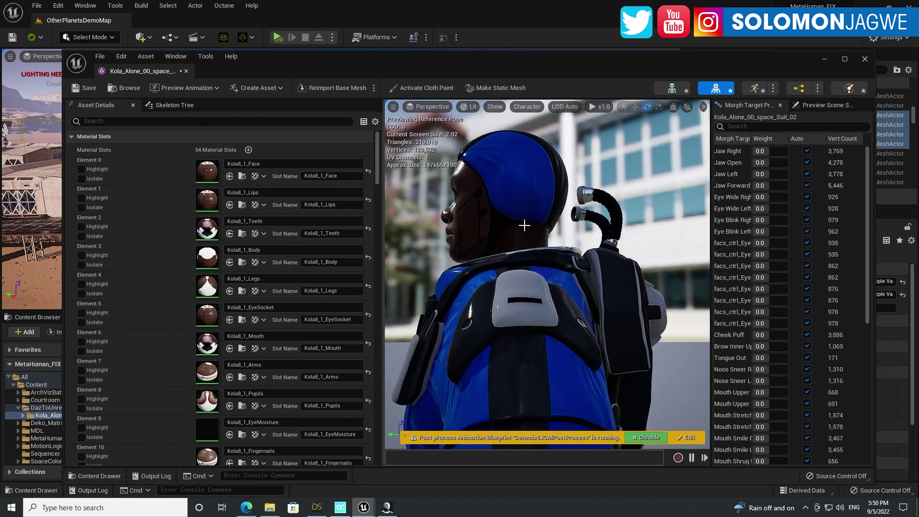
drag(524, 225, 538, 222)
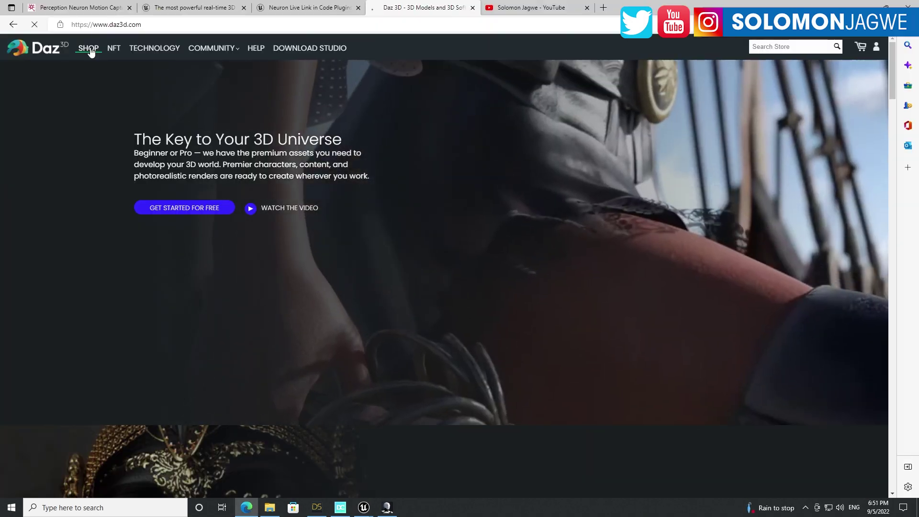
Filter the Daz 3D shop's items by Unreal software compatibility and look through the matching models
click(91, 51)
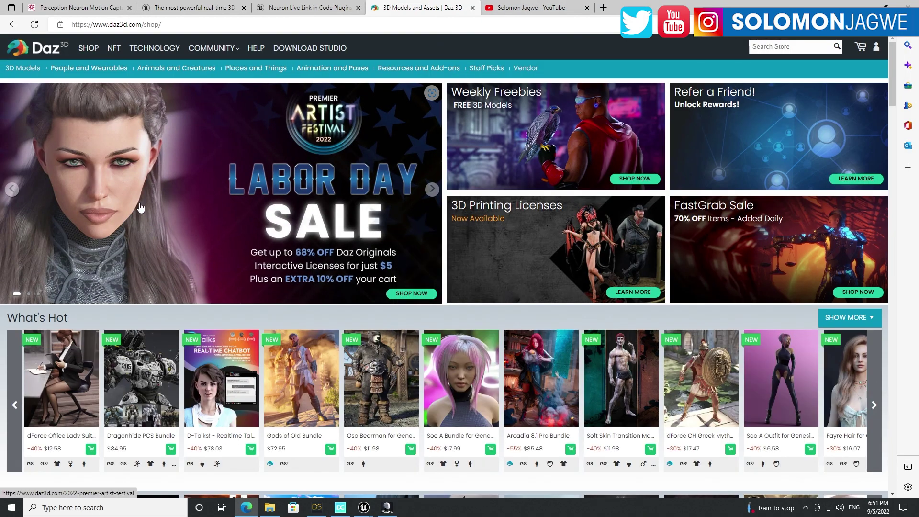
scroll(138, 199, down, 10)
scroll(138, 198, down, 1)
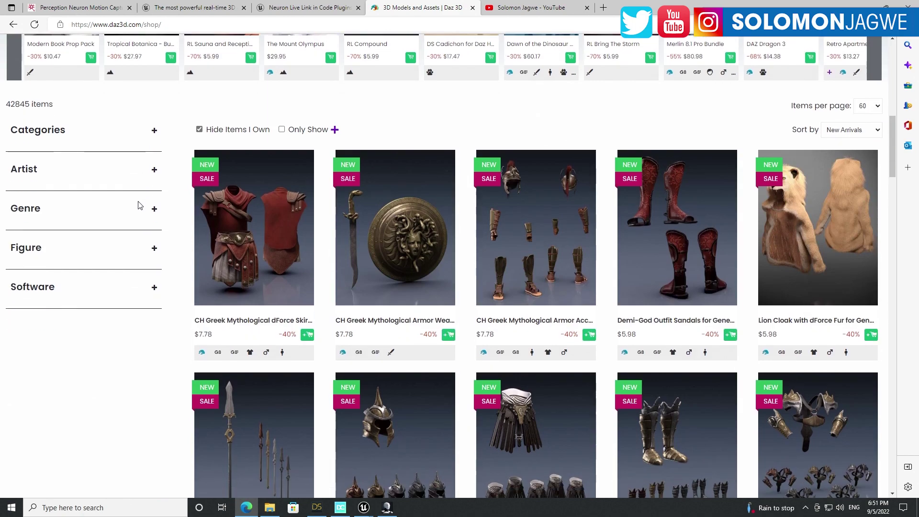
click(154, 289)
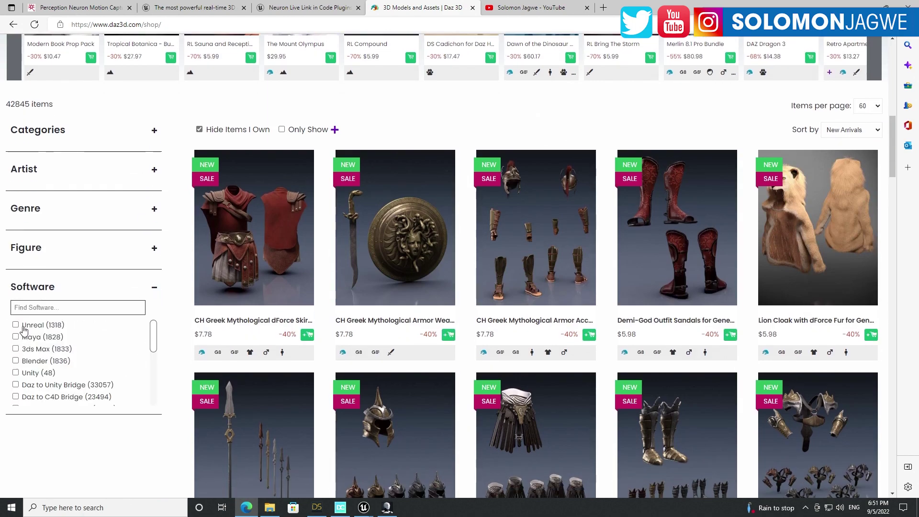
click(16, 325)
scroll(367, 318, down, 5)
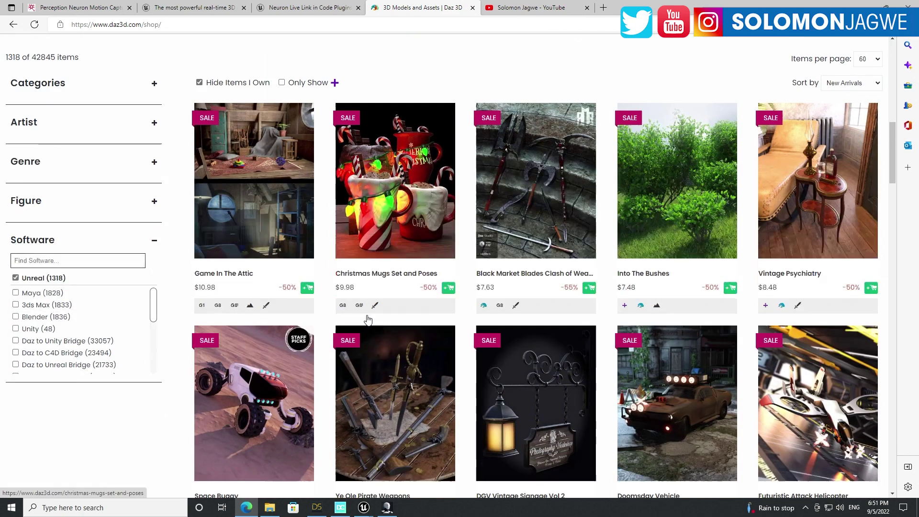
scroll(368, 318, down, 3)
scroll(368, 318, up, 9)
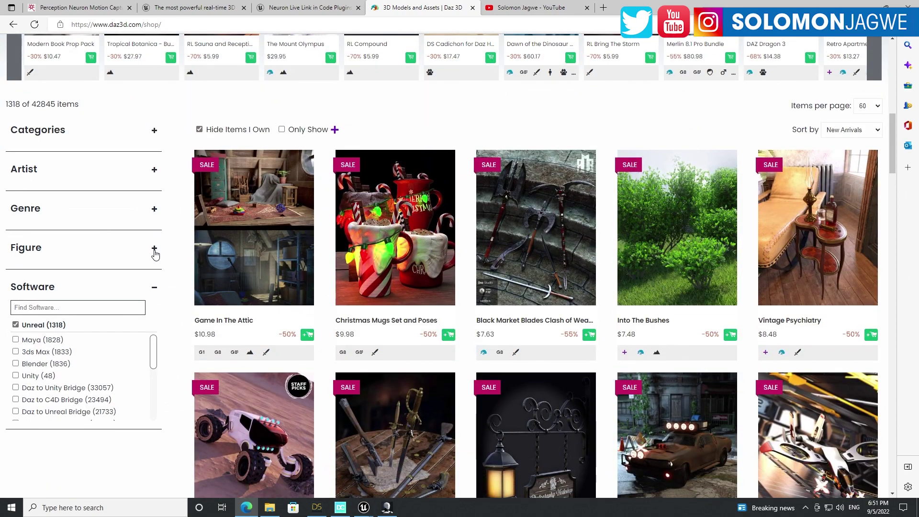
click(154, 252)
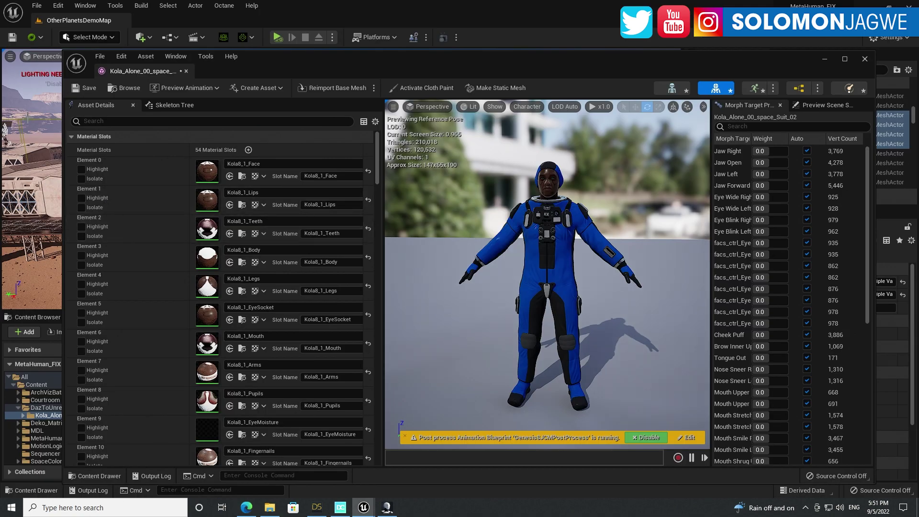
Examine the astronaut's face up close and the whole suit from the front, and close the skeletal mesh editor
drag(560, 207, 575, 148)
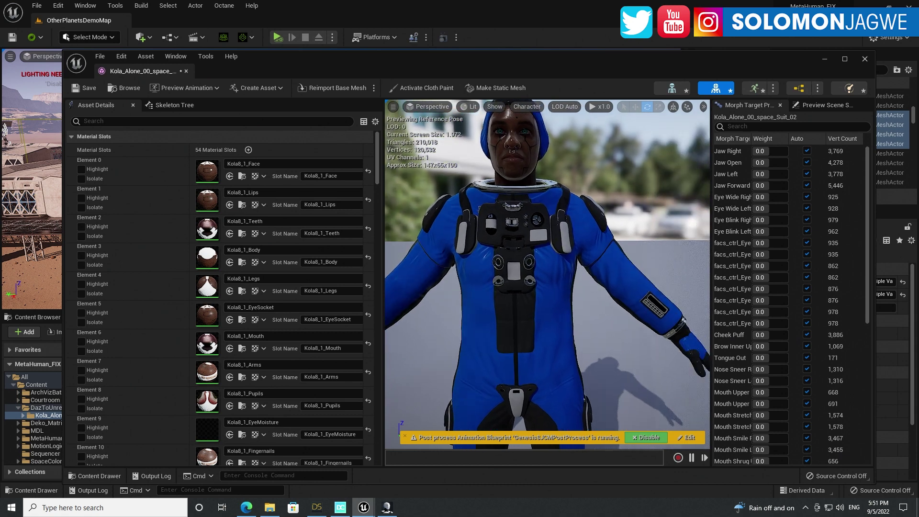
middle_drag(486, 261, 486, 223)
drag(518, 221, 517, 189)
middle_drag(517, 216, 495, 263)
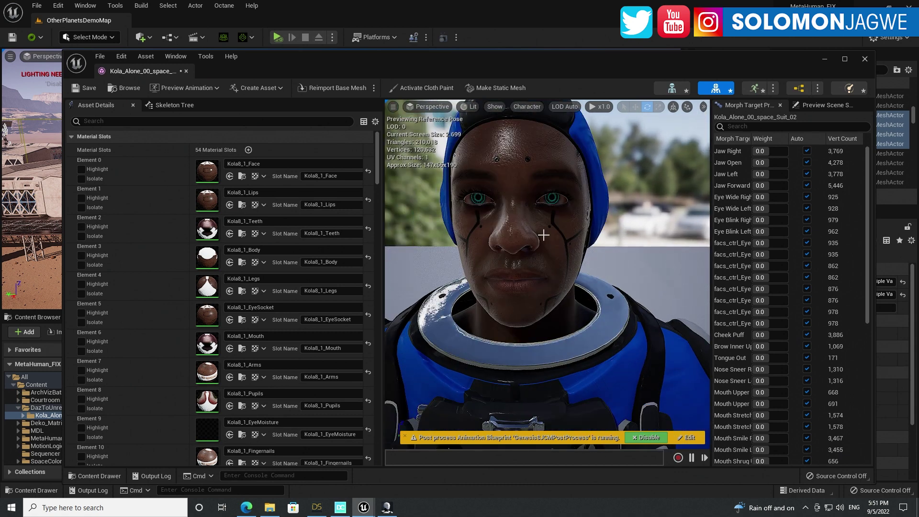
scroll(544, 234, up, 3)
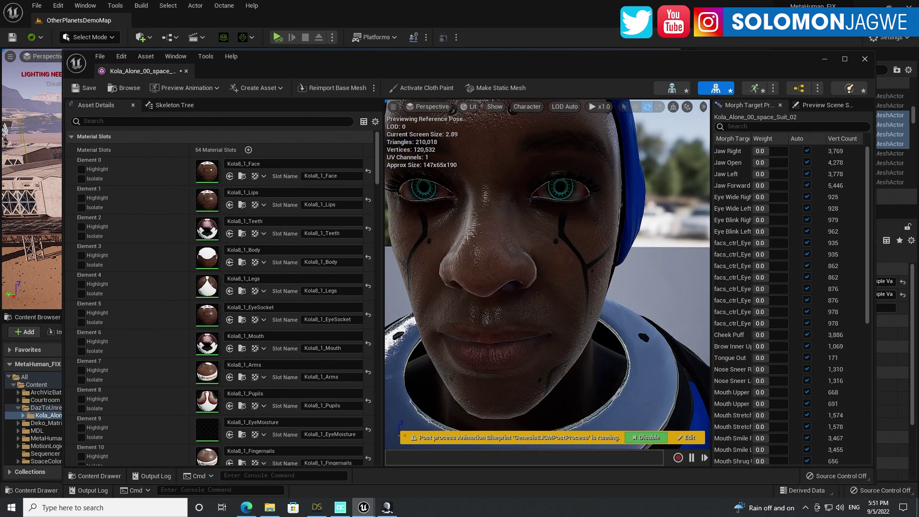
drag(506, 247, 506, 280)
right_drag(506, 280, 558, 251)
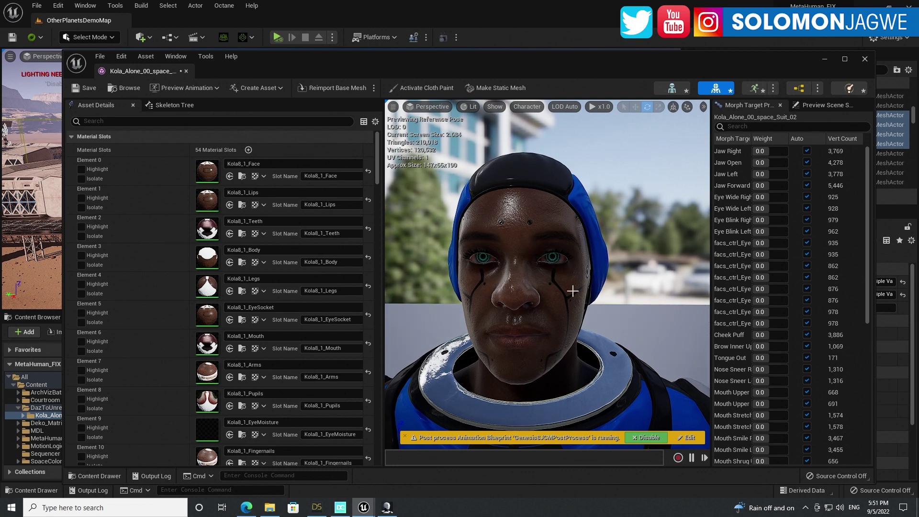
drag(531, 262, 531, 306)
middle_drag(569, 282, 569, 326)
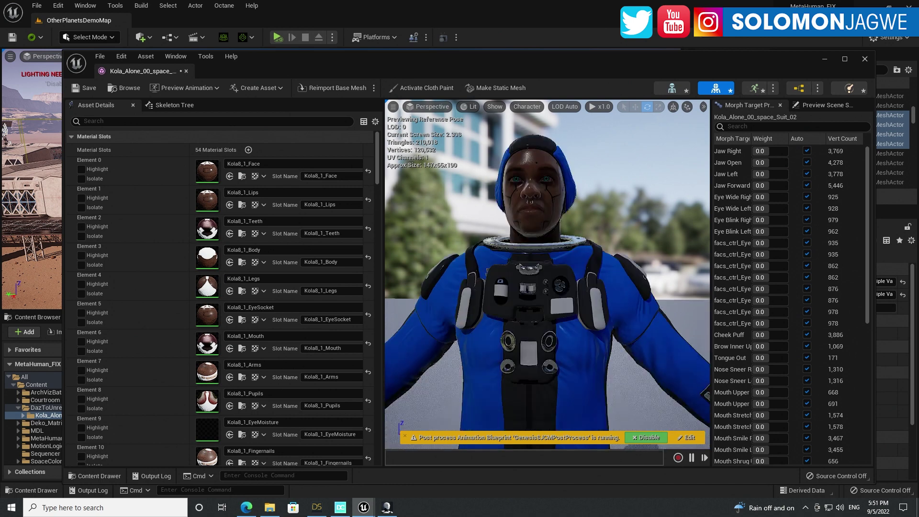
mouse_move(569, 282)
right_down()
mouse_move(548, 280)
mouse_move(555, 278)
right_up()
drag(555, 278, 555, 321)
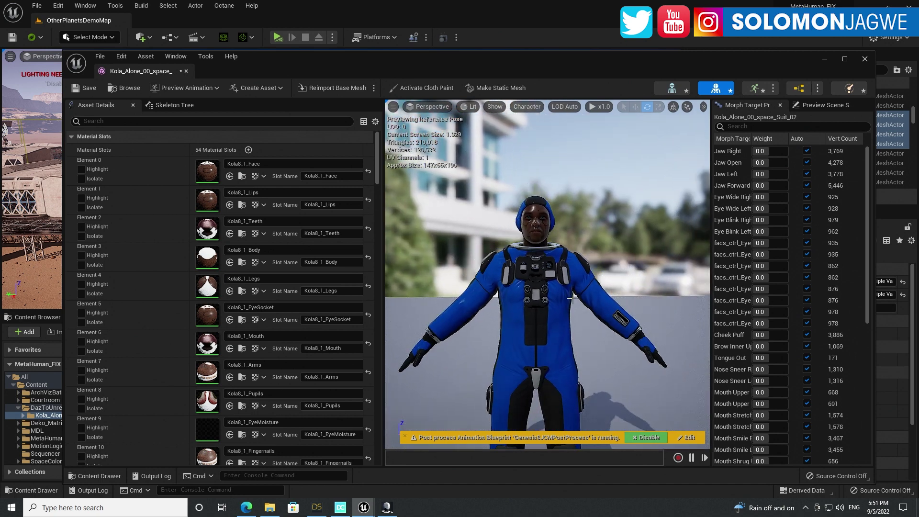
mouse_move(555, 277)
middle_down()
mouse_move(558, 337)
mouse_move(545, 280)
middle_up()
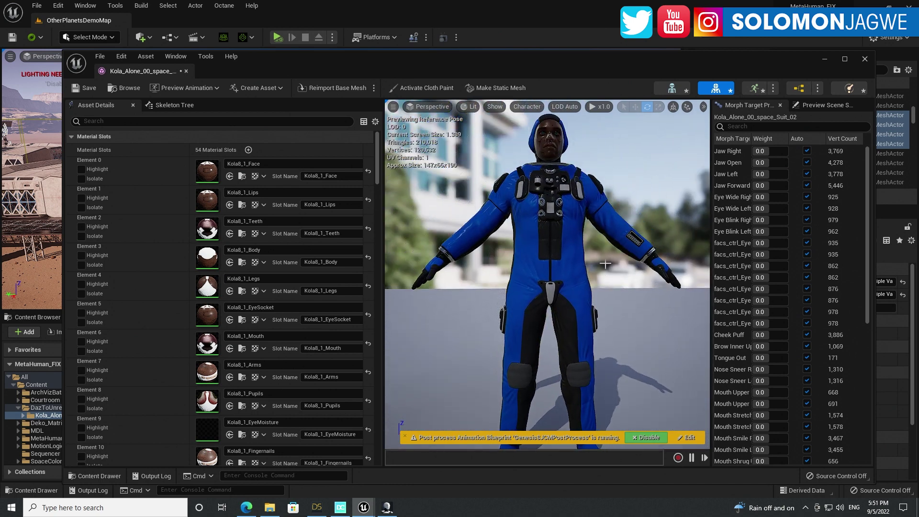
click(863, 59)
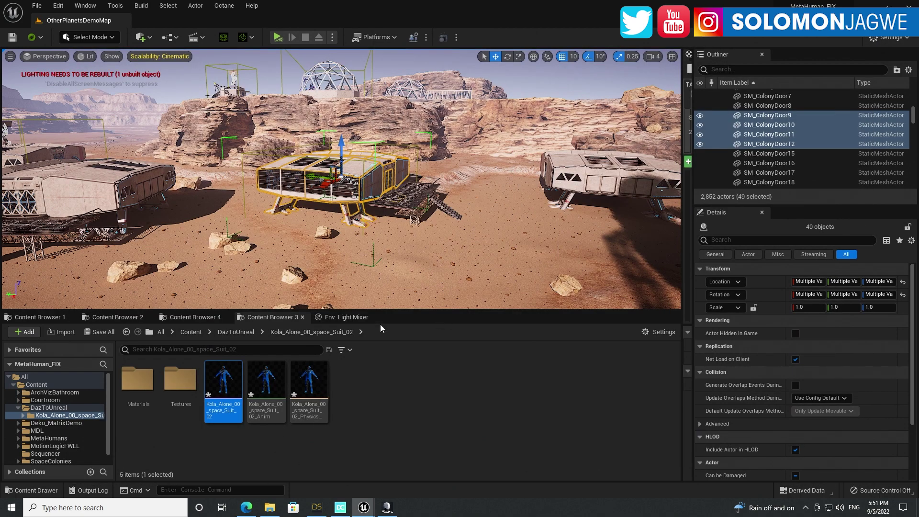
Check the talk006 take's playback in Axis Studio and open the Live Link window in Unreal Engine
click(389, 509)
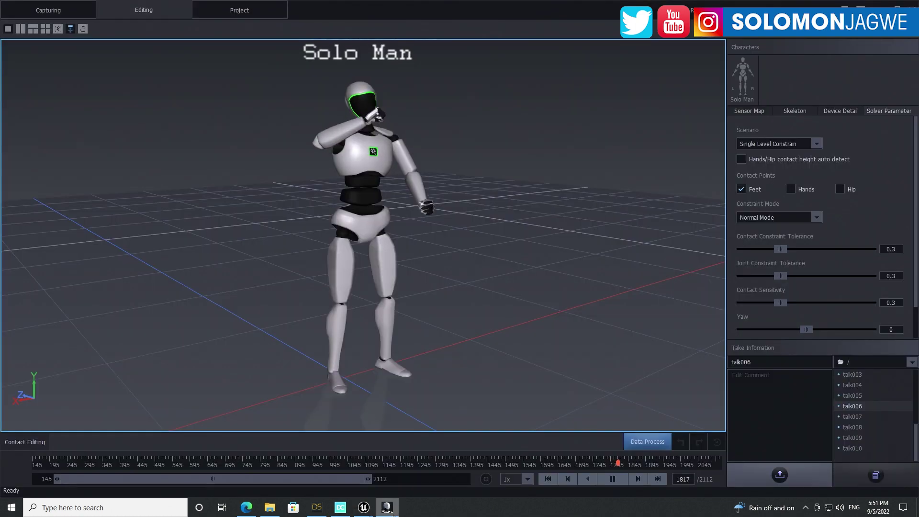
click(392, 511)
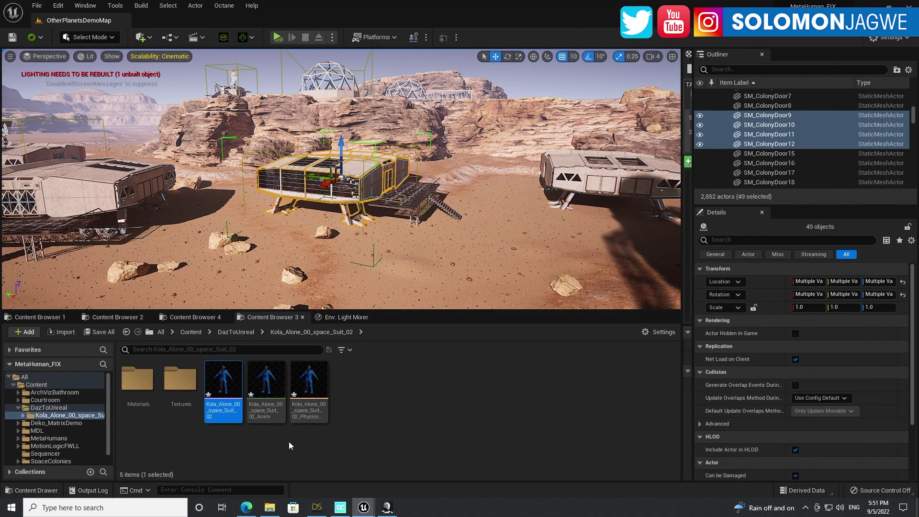
click(86, 6)
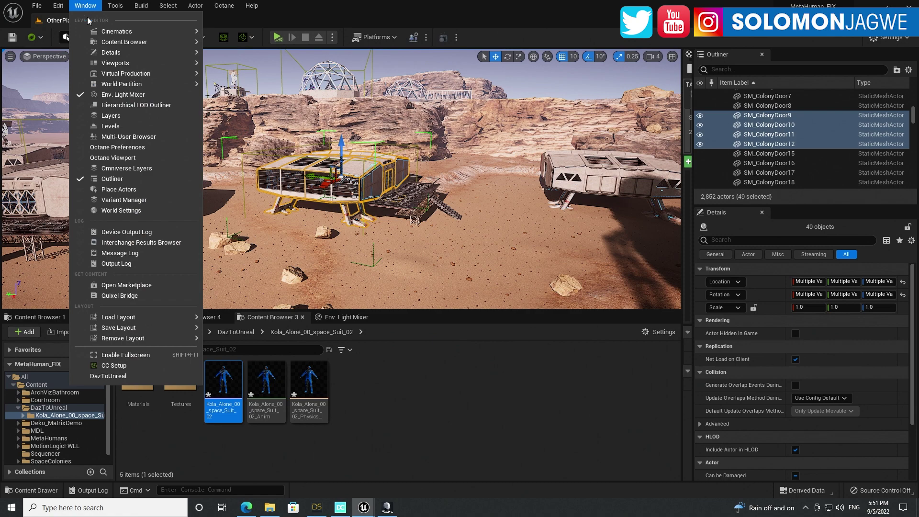
mouse_move(193, 74)
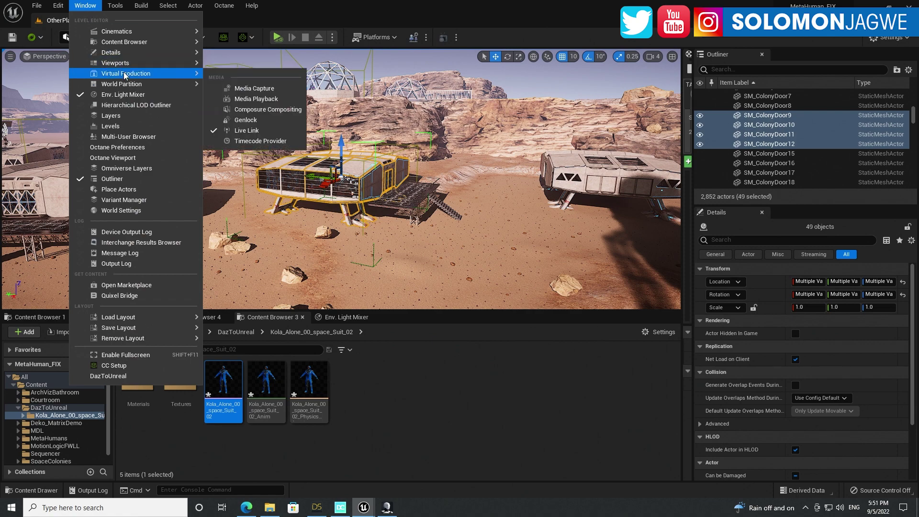
click(244, 130)
drag(221, 144, 404, 105)
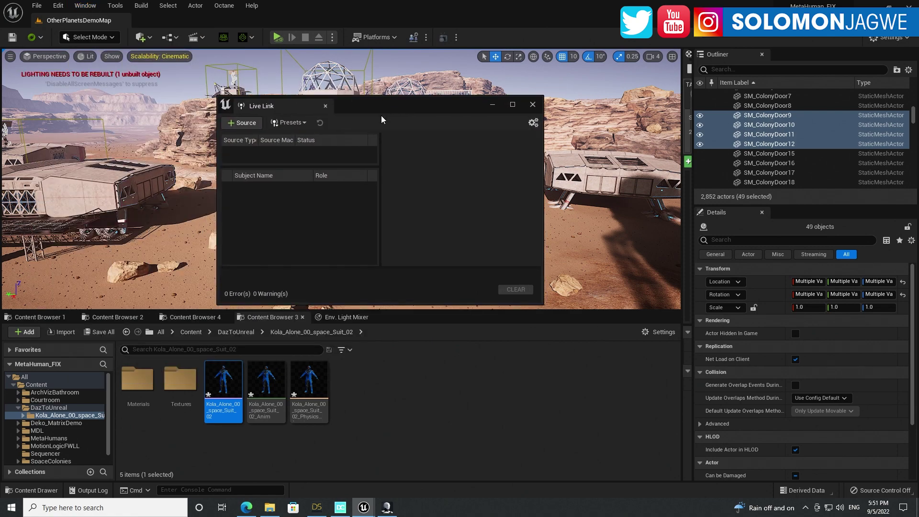
Add an Axis Neuron Live source for Axis Studio over UDP at 127.0.0.1, and close the Live Link window
click(238, 125)
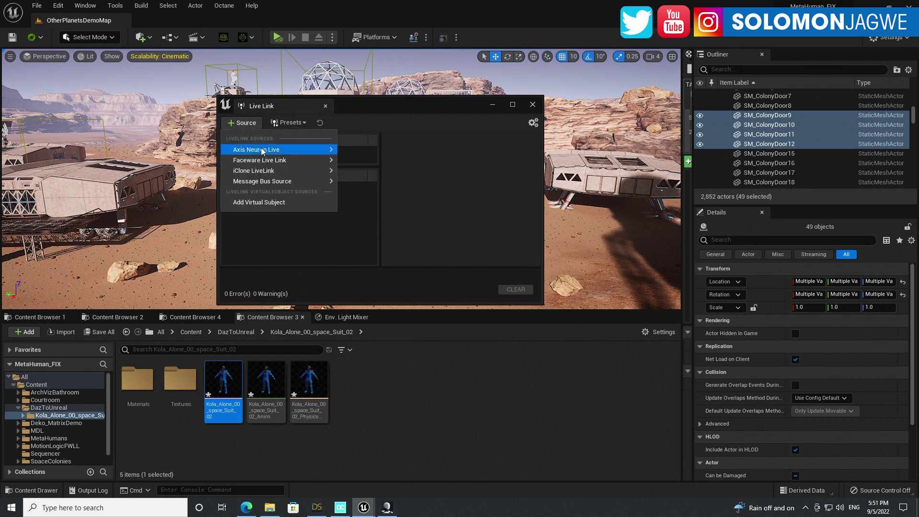
mouse_move(263, 150)
click(444, 193)
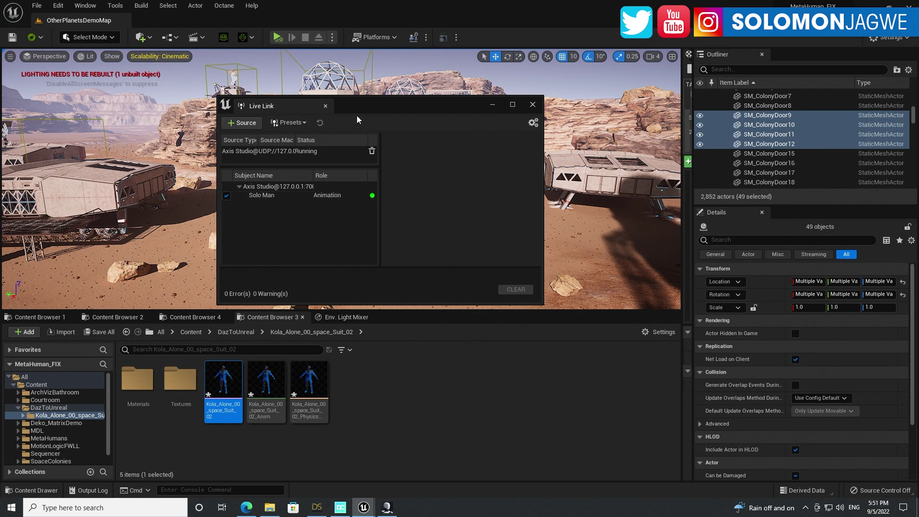
drag(396, 120, 525, 278)
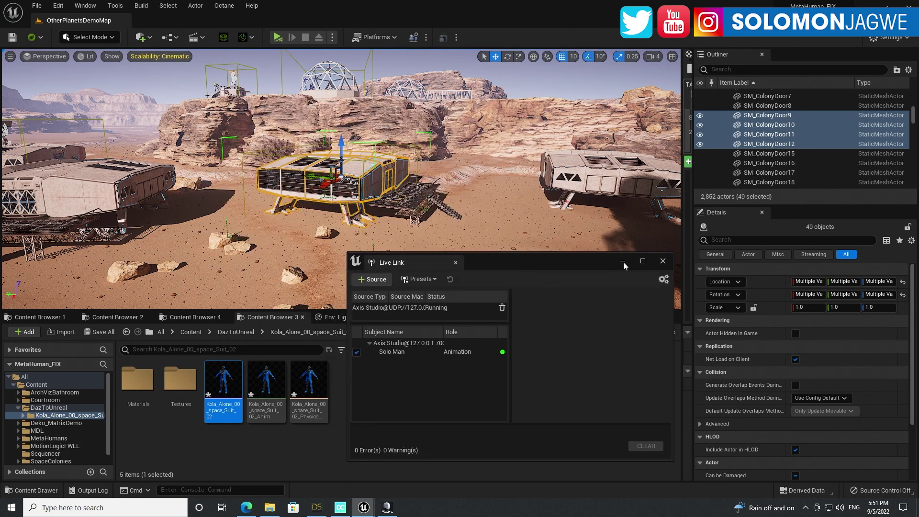
click(662, 261)
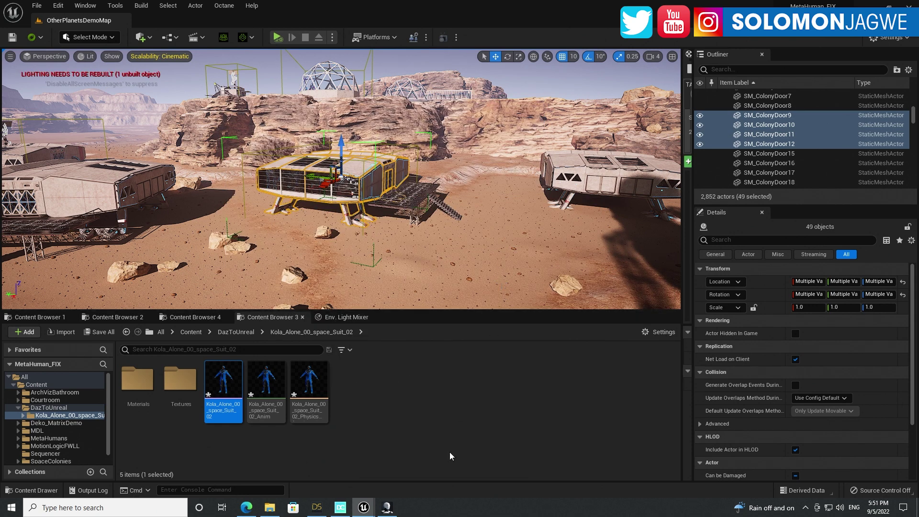
Check the Axis Studio playback again and place the Kola_Alone_00_space_Suit_02 skeletal mesh on the ground in front of the central colony building
click(386, 508)
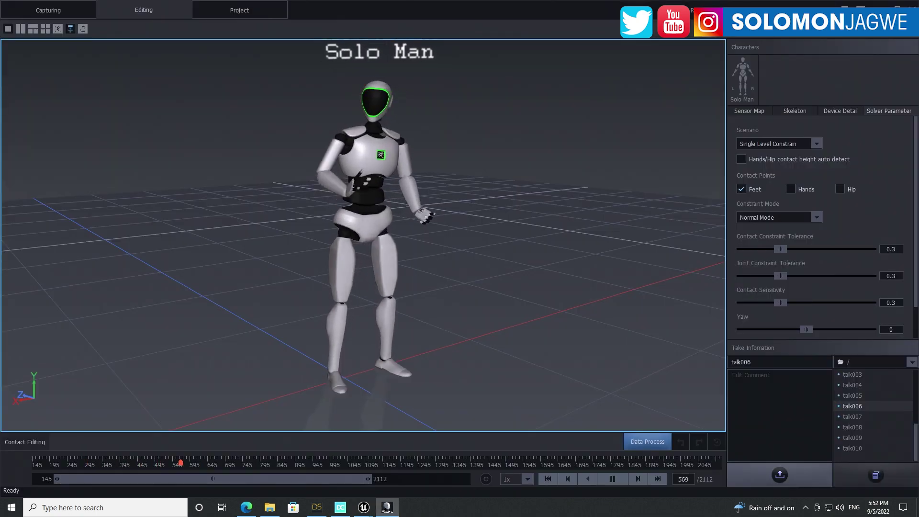
key(alt+Tab)
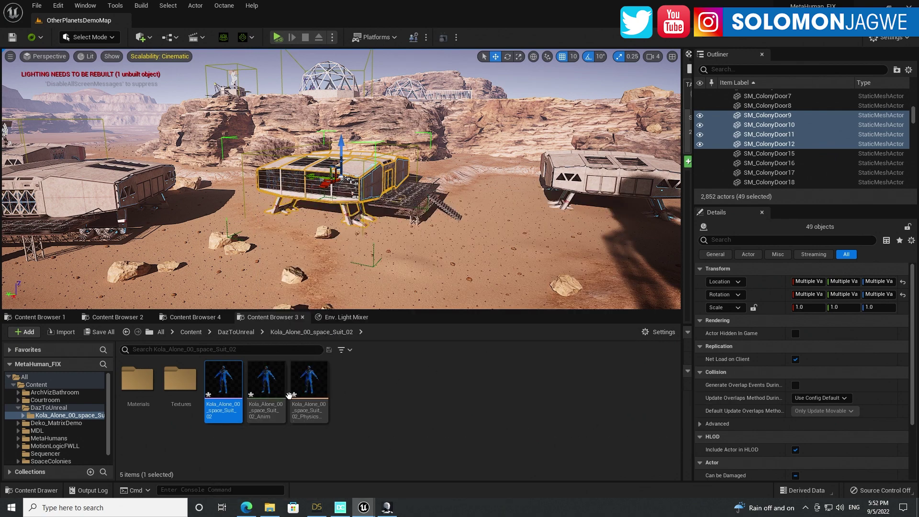
mouse_move(235, 382)
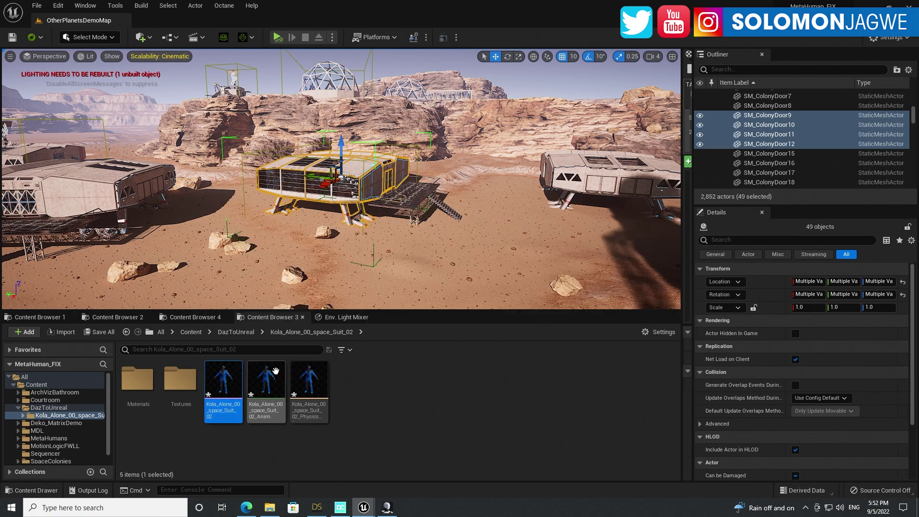
drag(223, 383, 371, 250)
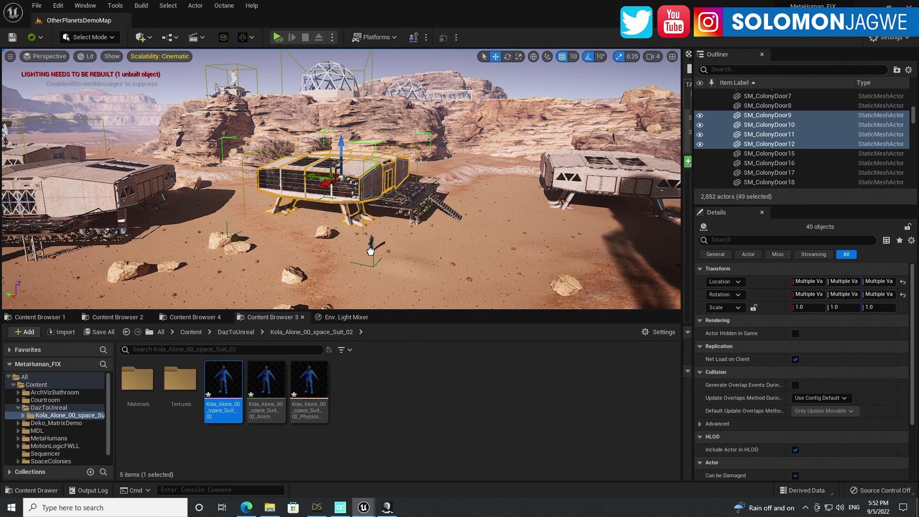
drag(290, 258, 272, 254)
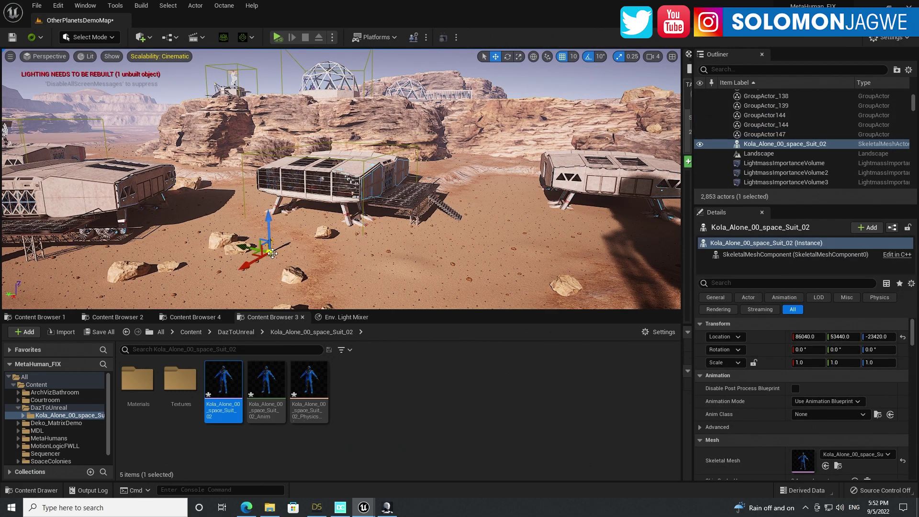
key(f)
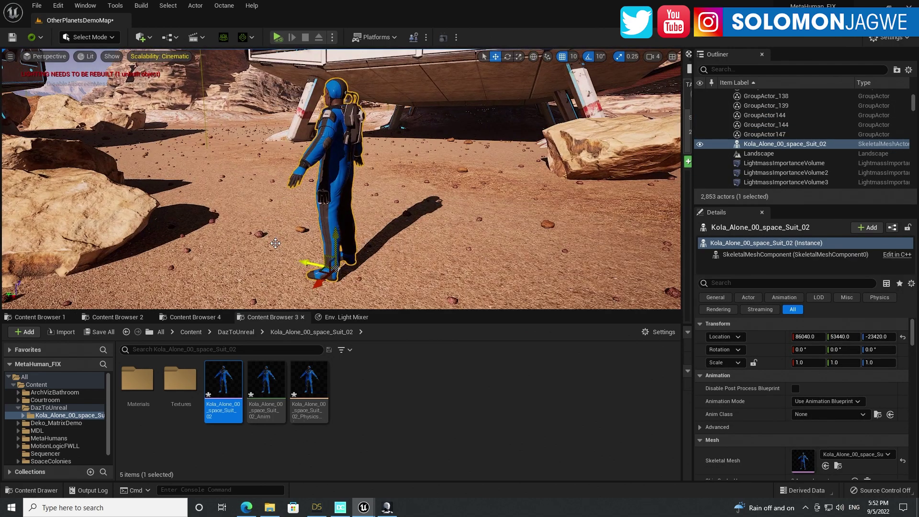
Rotate the placed astronaut about -90° around the vertical axis so it faces away from the colony building
mouse_move(397, 238)
right_down()
mouse_move(394, 210)
mouse_move(395, 241)
mouse_move(382, 249)
mouse_move(426, 243)
mouse_move(397, 238)
right_up()
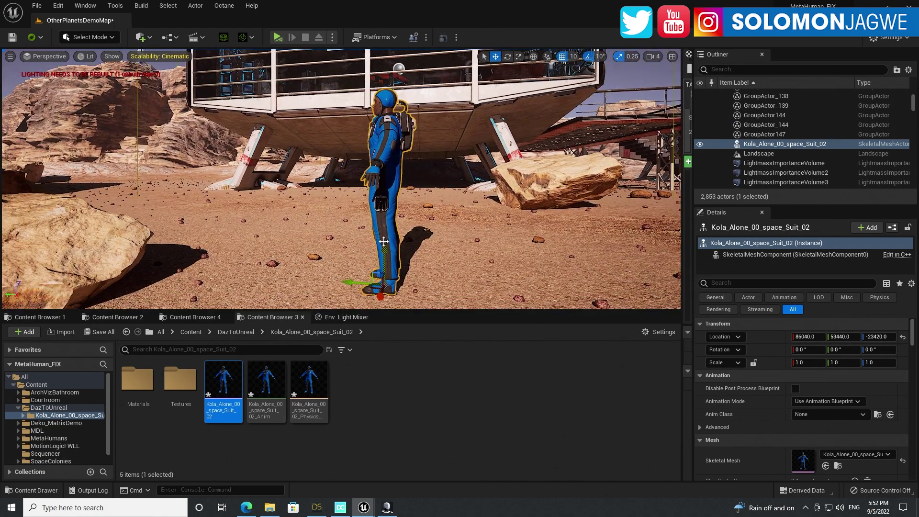
key(e)
drag(406, 302, 442, 292)
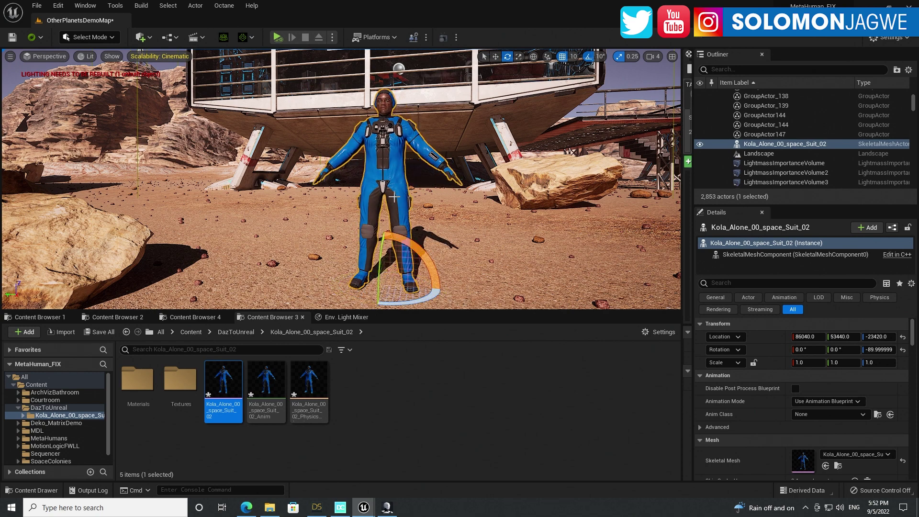
mouse_move(394, 197)
right_down()
mouse_move(445, 197)
mouse_move(409, 197)
right_up()
key(w)
key(s)
mouse_move(351, 181)
right_down()
mouse_move(361, 182)
mouse_move(351, 181)
right_up()
drag(412, 201, 402, 225)
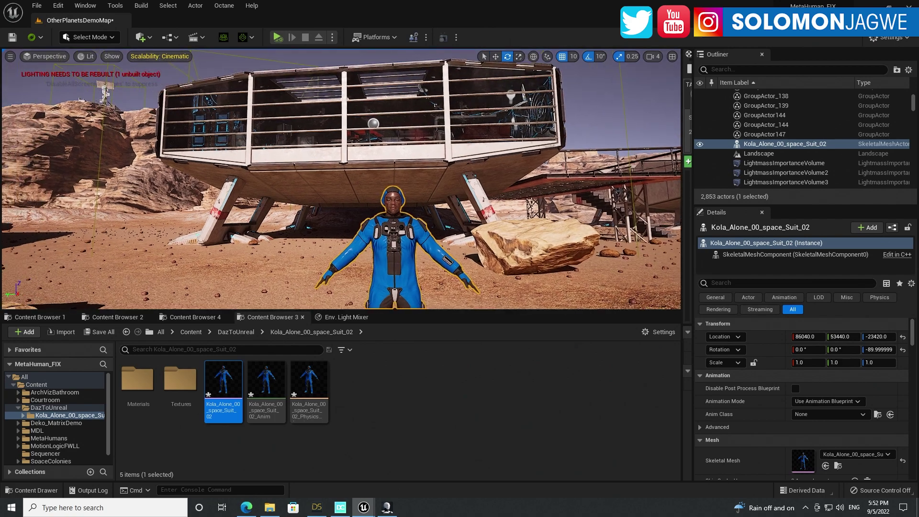
right_drag(359, 138, 359, 189)
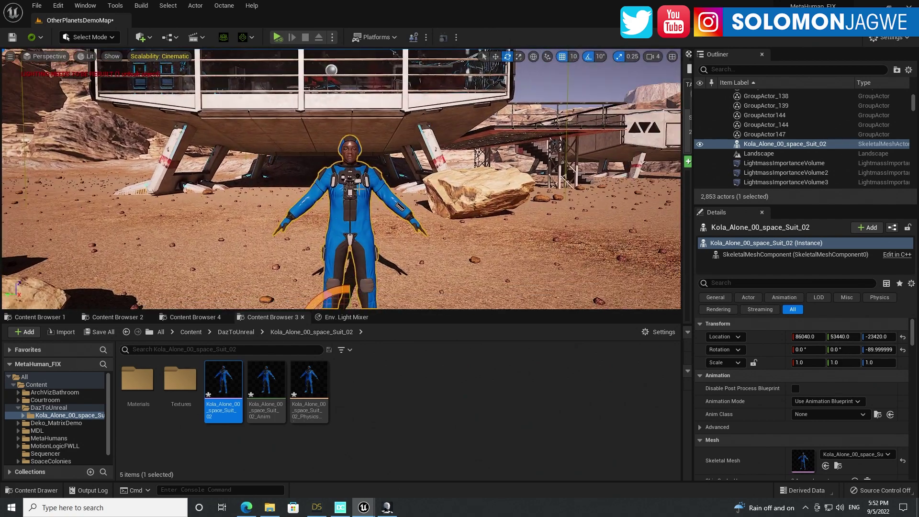
Switch to DAZ Studio, browse the Universe Explorer for Genesis 8 Male(s) suit materials, and return to Unreal Engine
click(316, 507)
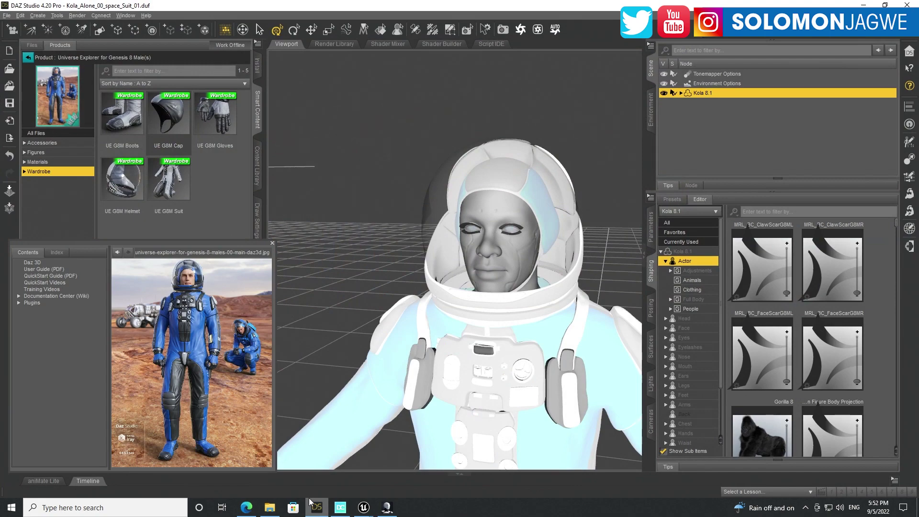
click(38, 161)
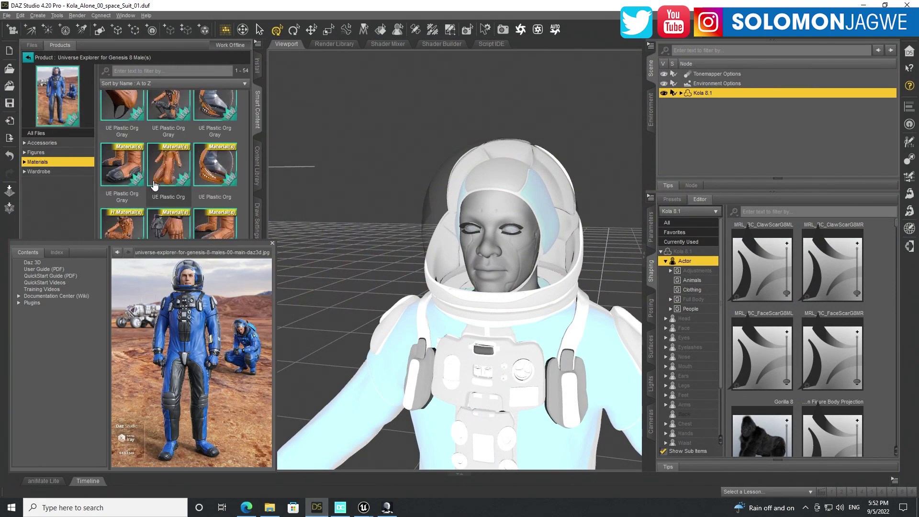
scroll(175, 193, up, 5)
scroll(208, 206, up, 3)
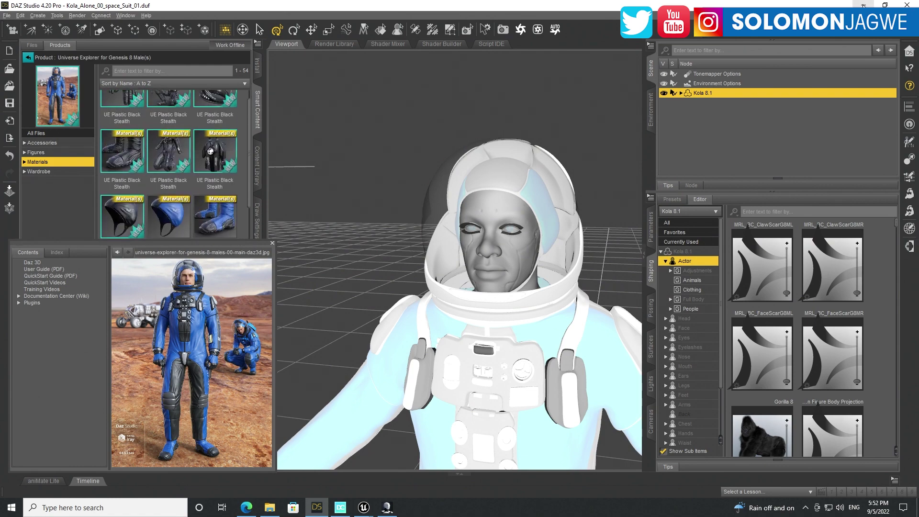
click(863, 6)
Create an Anim Blueprint from the Kola_Alone_00_space_Suit_02 skeletal mesh, keep its default name, and open it for editing
right_drag(501, 164, 593, 268)
key(f)
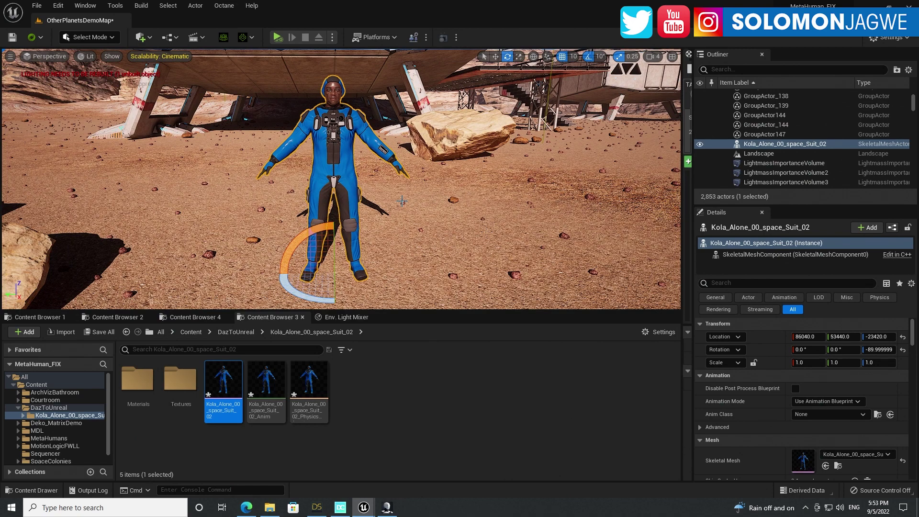
mouse_move(224, 387)
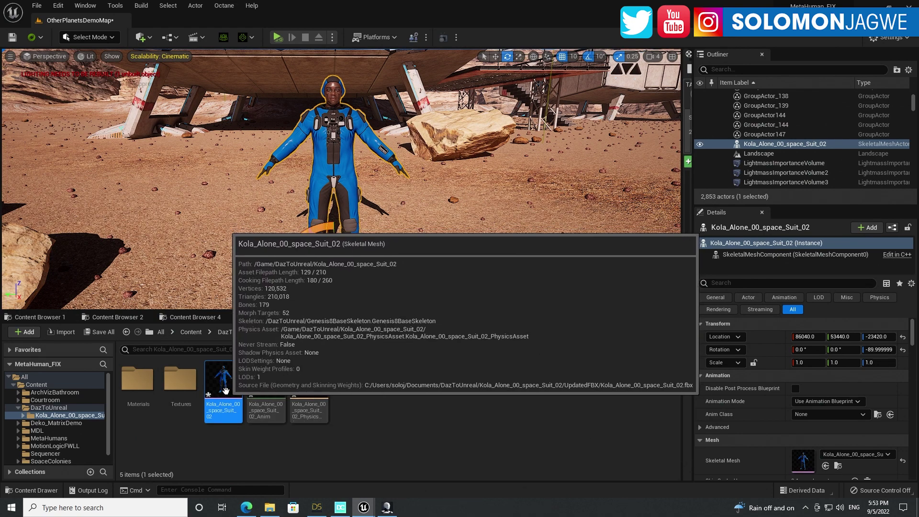
right_click(224, 386)
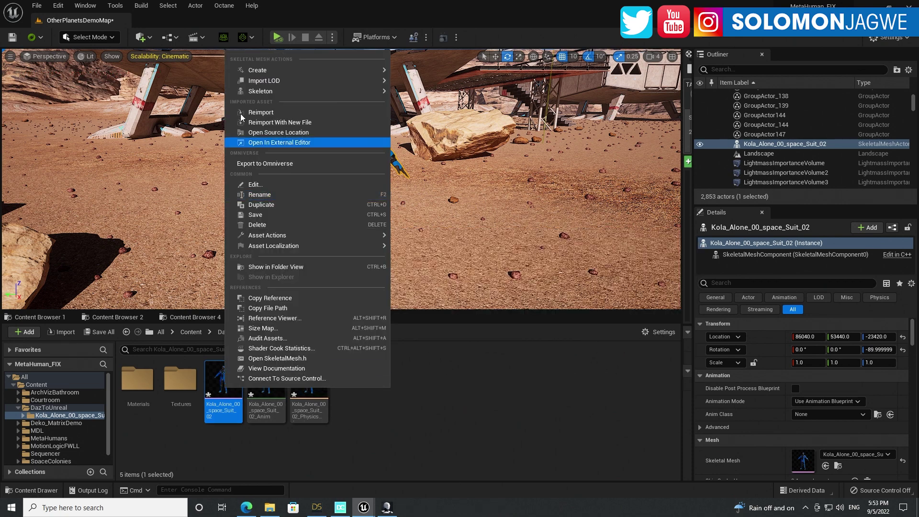
mouse_move(255, 70)
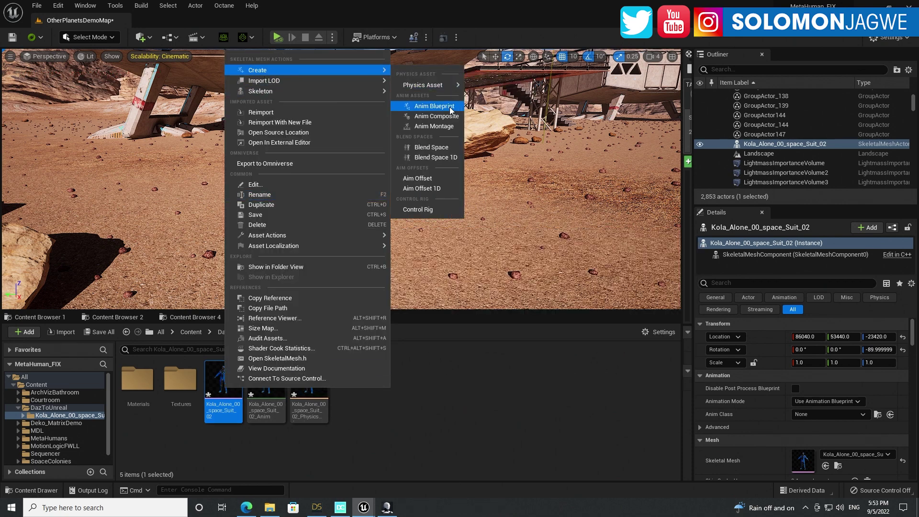
click(434, 106)
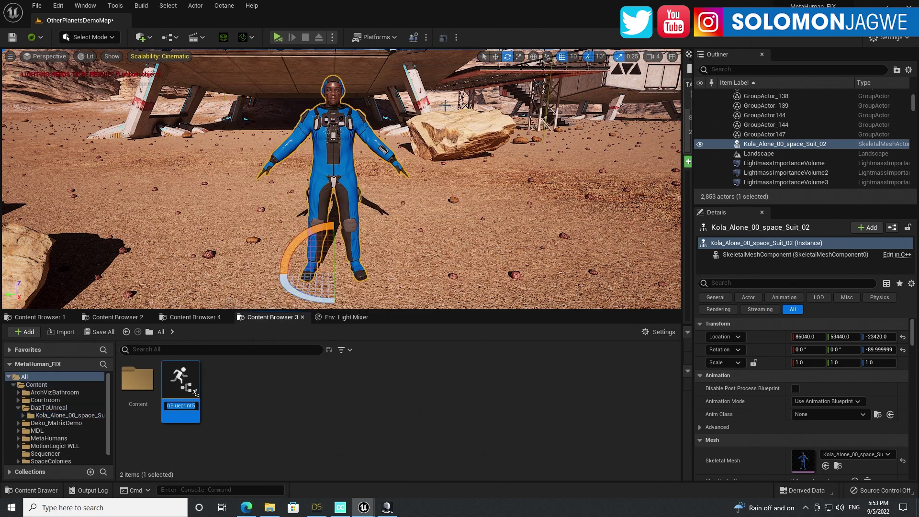
key(Return)
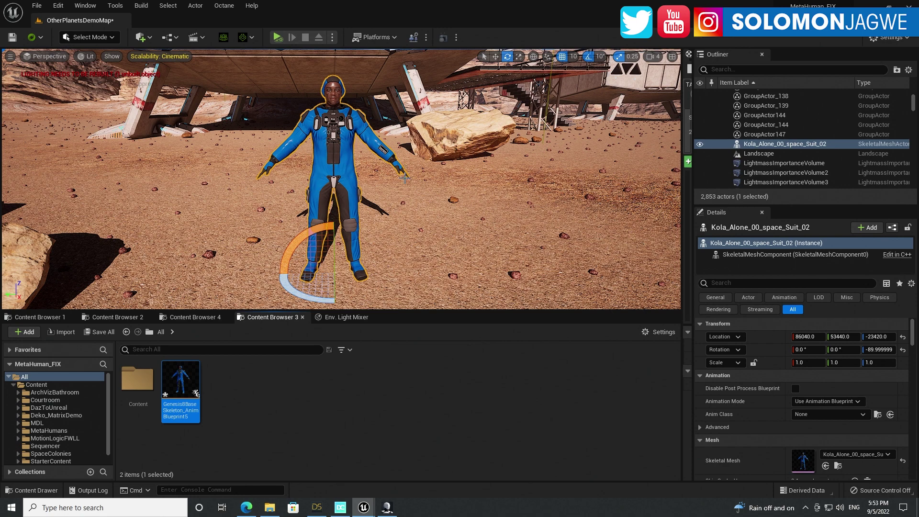
double_click(181, 380)
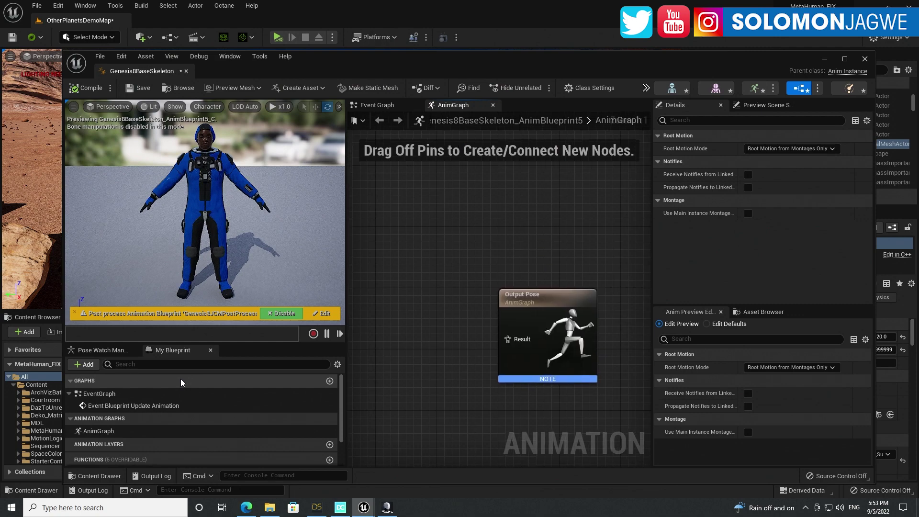
Add a Live Link Pose node to the AnimGraph and connect its output to the Output Pose's Result
right_click(390, 310)
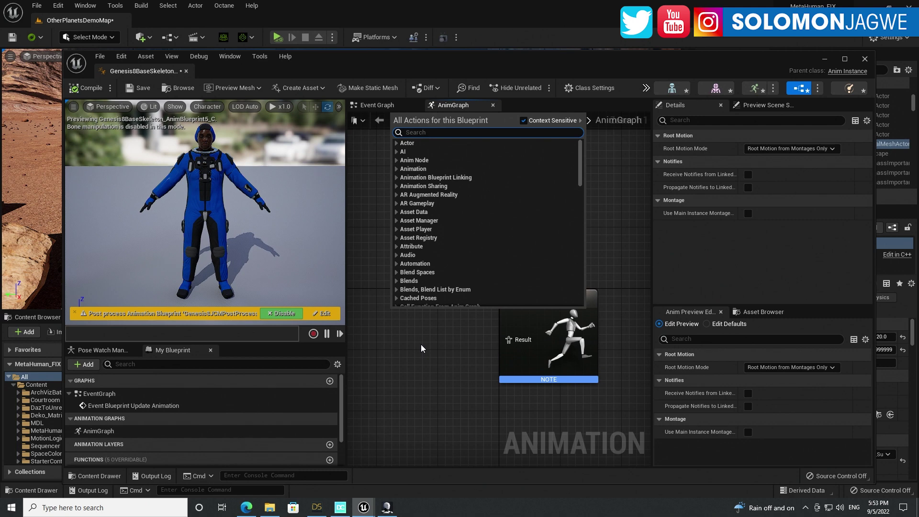
text(liv)
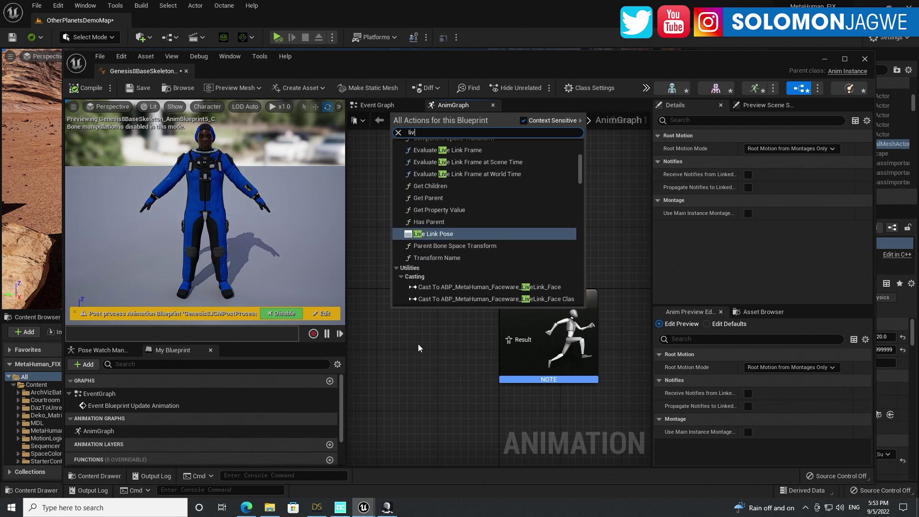
click(424, 233)
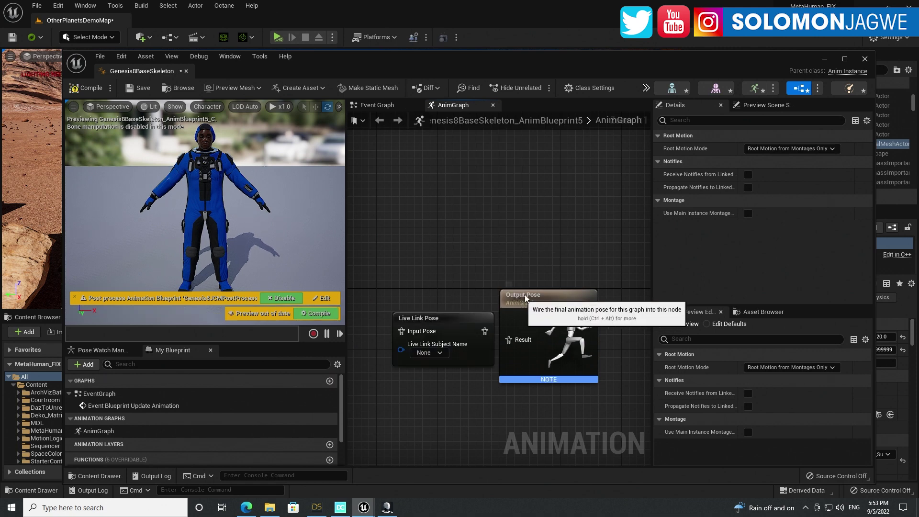
drag(525, 295, 547, 218)
drag(447, 311, 462, 232)
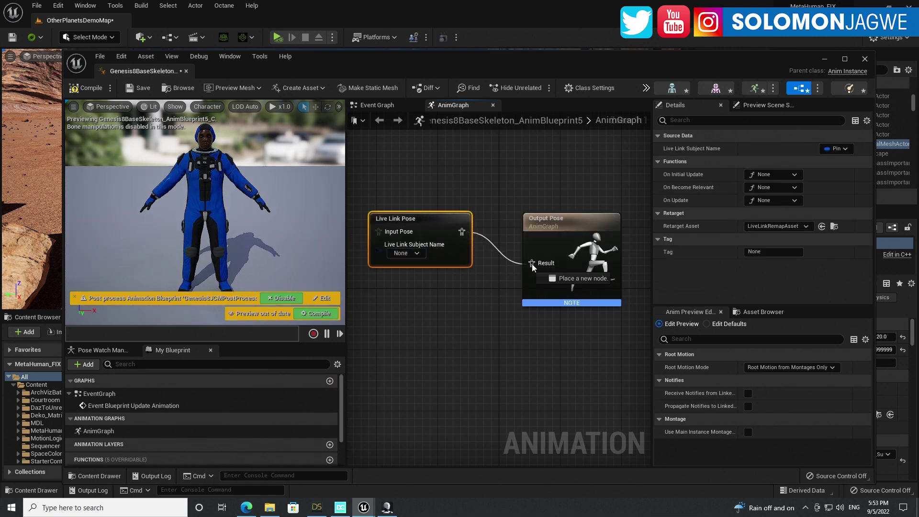
drag(532, 263, 533, 262)
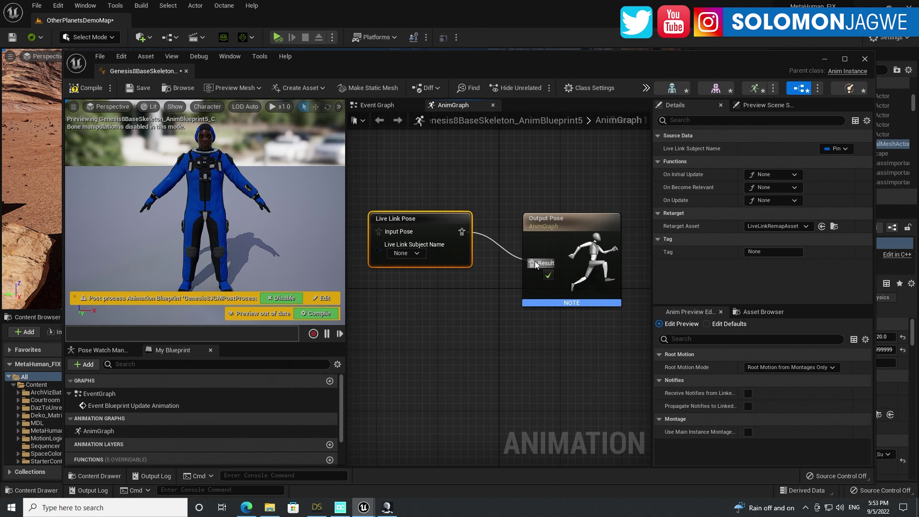
Set the Live Link Pose node's subject name to Solo Man and compile the animation blueprint
click(418, 254)
click(420, 288)
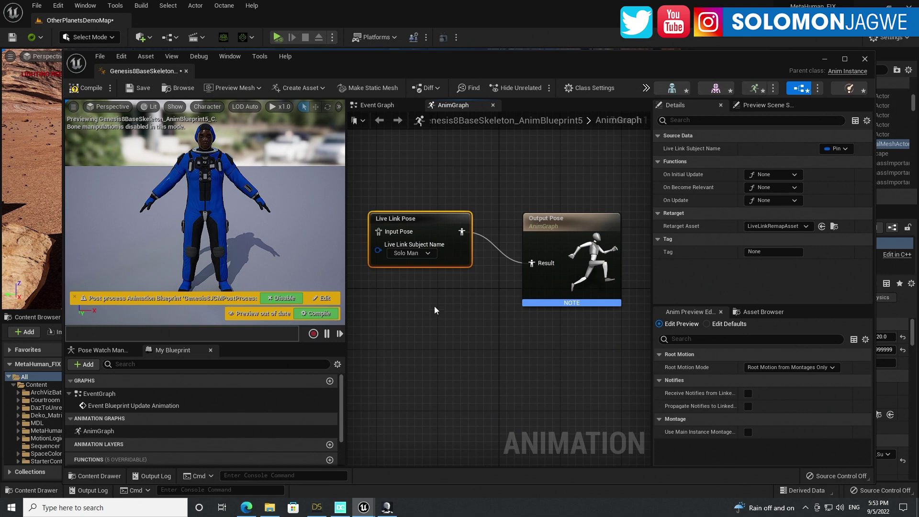
click(319, 313)
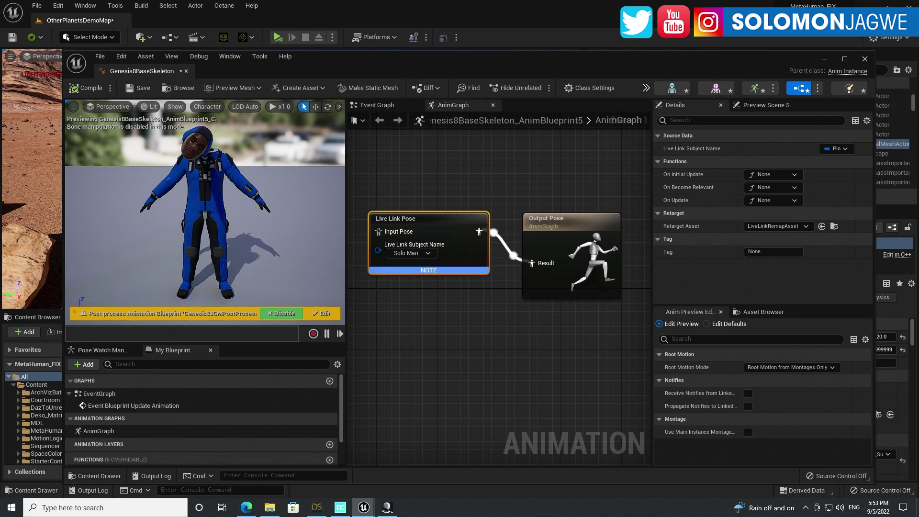
Set the Live Link Pose node's Retarget Asset to Daz3D_LiveLink_RemapAsset and compile the animation blueprint
scroll(221, 206, up, 6)
right_drag(221, 206, 220, 185)
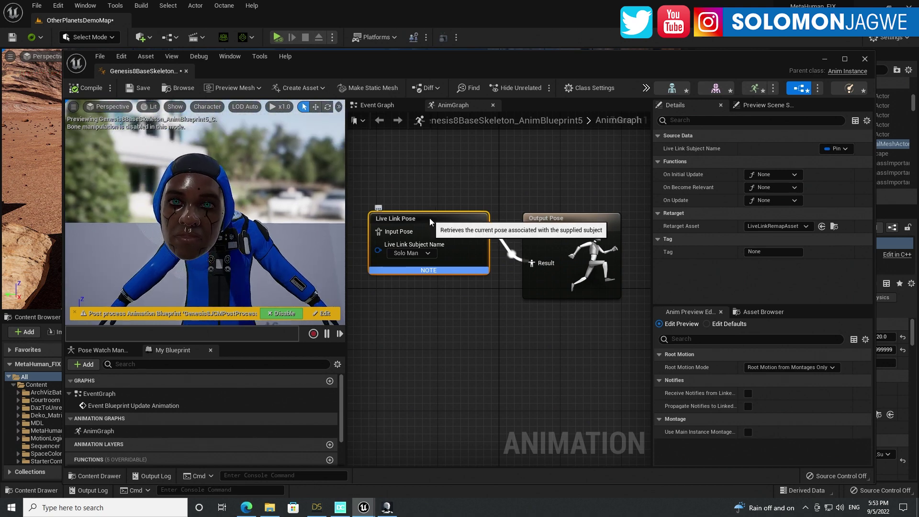
click(805, 226)
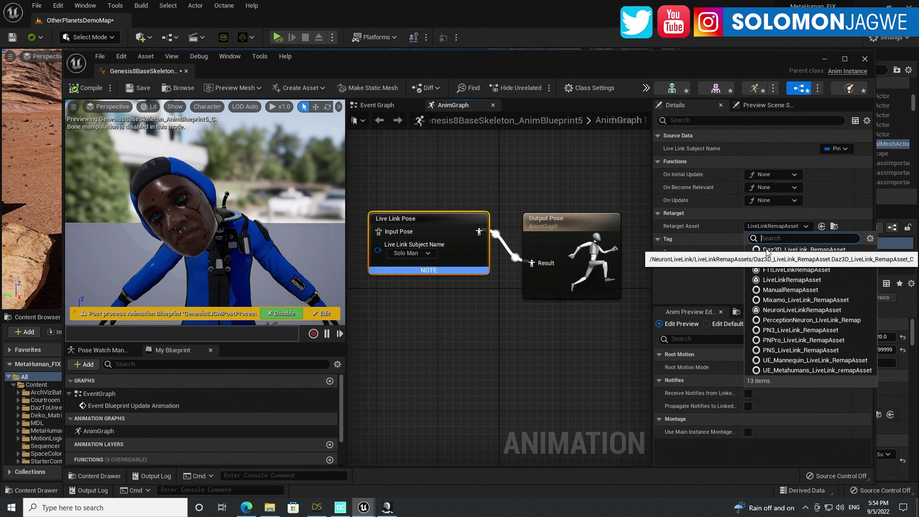
click(808, 249)
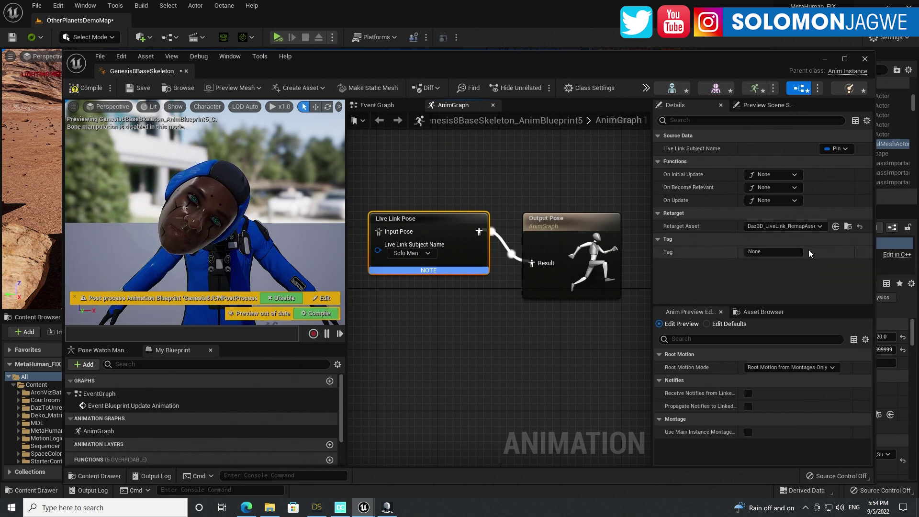
click(323, 316)
Inspect the astronaut's live motion from the back and front in the preview, and save the animation blueprint
right_drag(252, 195, 251, 249)
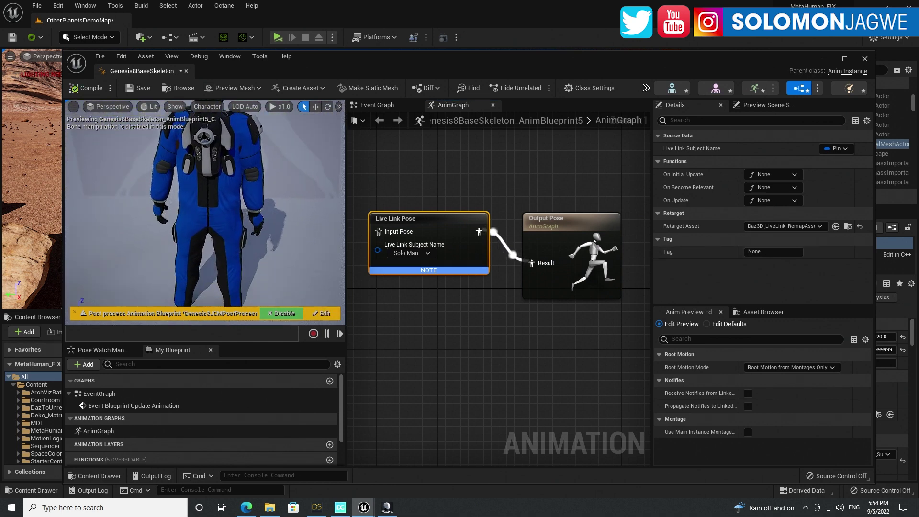
scroll(258, 195, down, 5)
right_drag(261, 201, 285, 216)
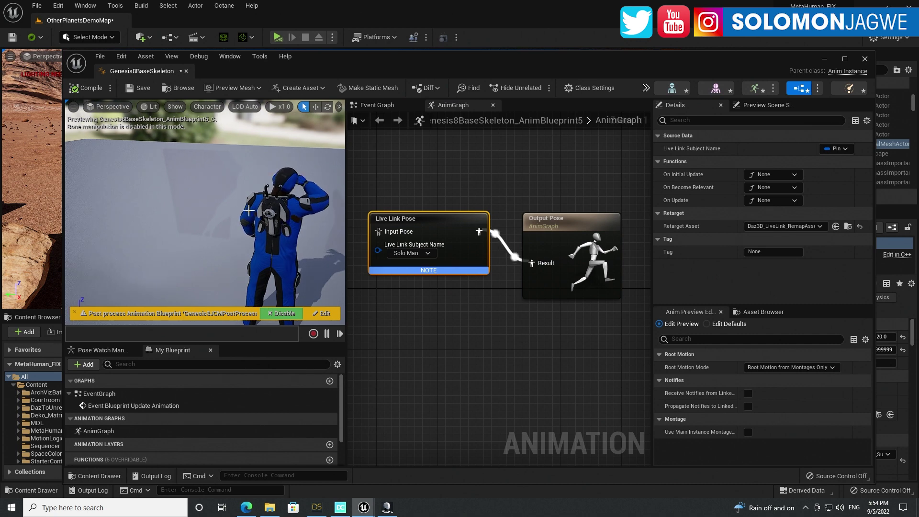
drag(240, 218, 239, 218)
right_drag(239, 215, 257, 221)
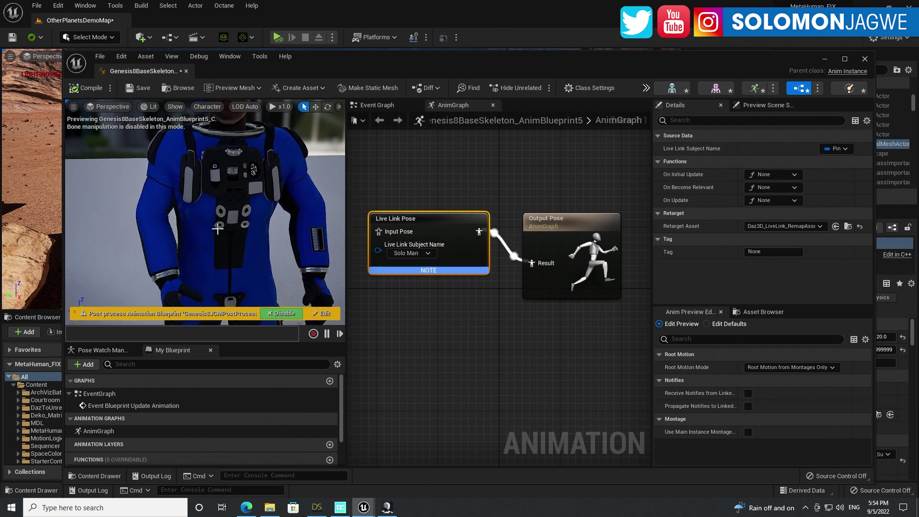
scroll(217, 228, down, 3)
right_drag(200, 189, 201, 165)
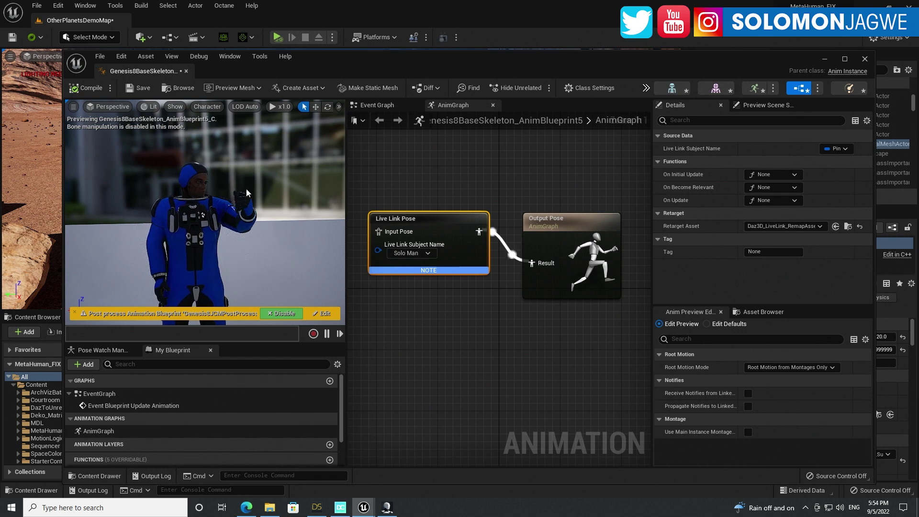
click(132, 87)
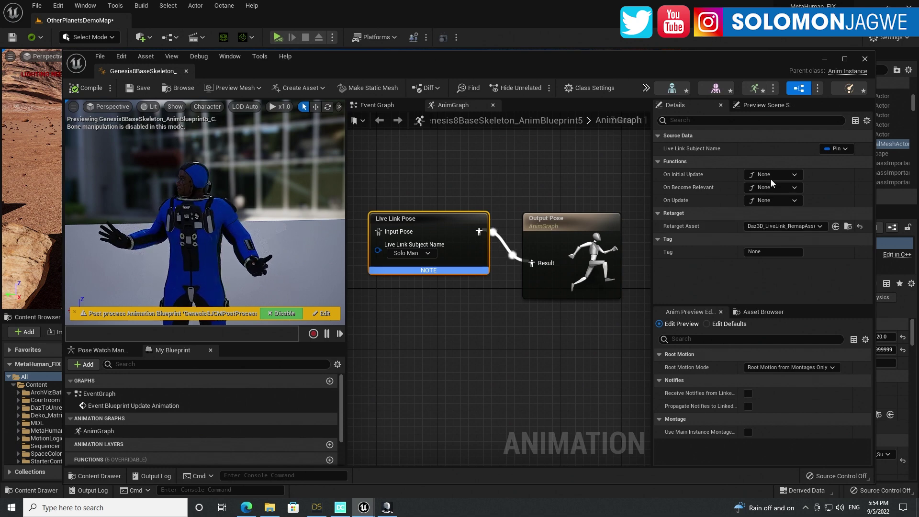
click(824, 59)
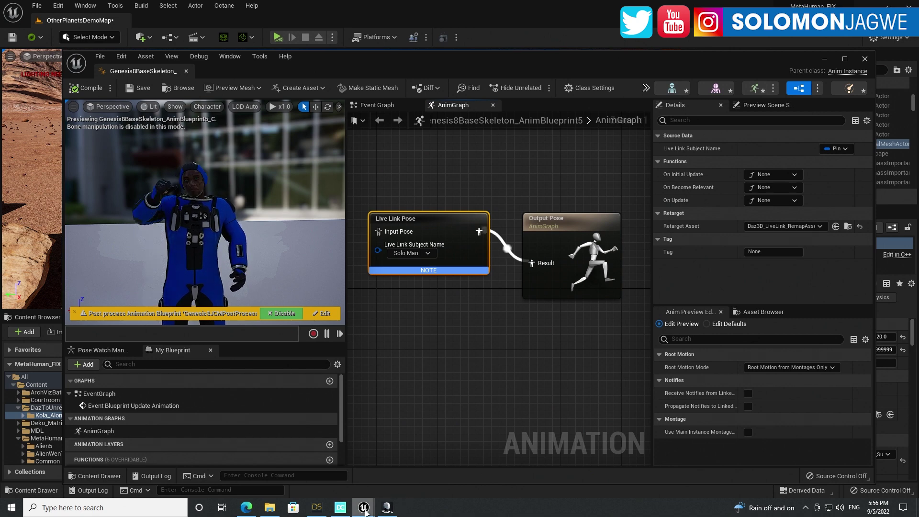
Return to the level and set the placed astronaut's Anim Class to the newly created Genesis8BaseSkeleton animation blueprint
mouse_move(363, 508)
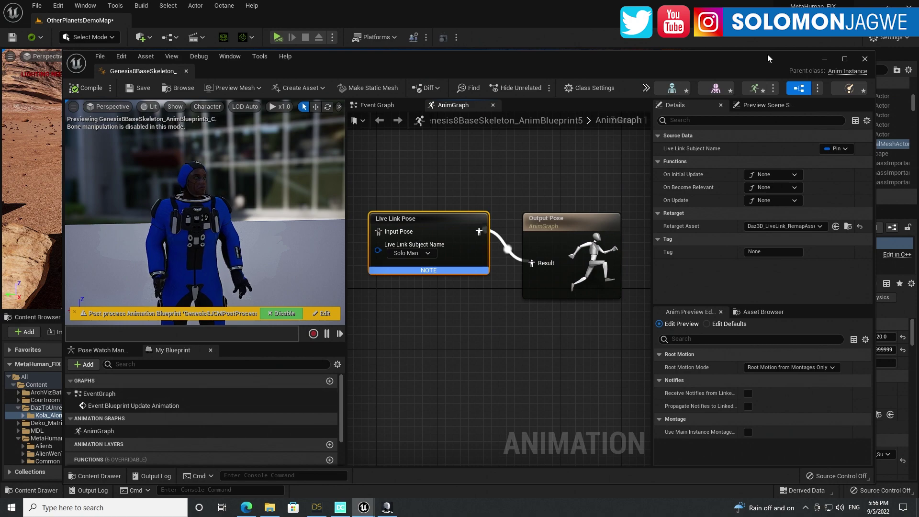
click(824, 60)
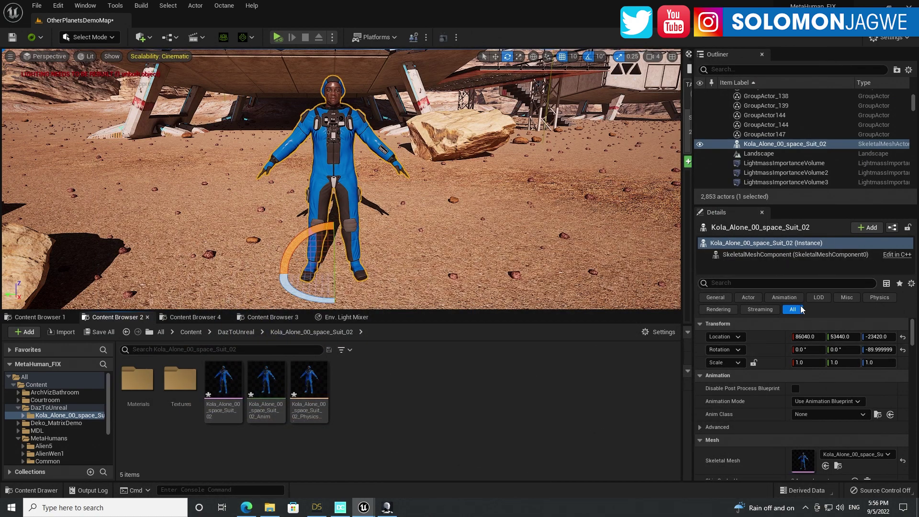
click(837, 415)
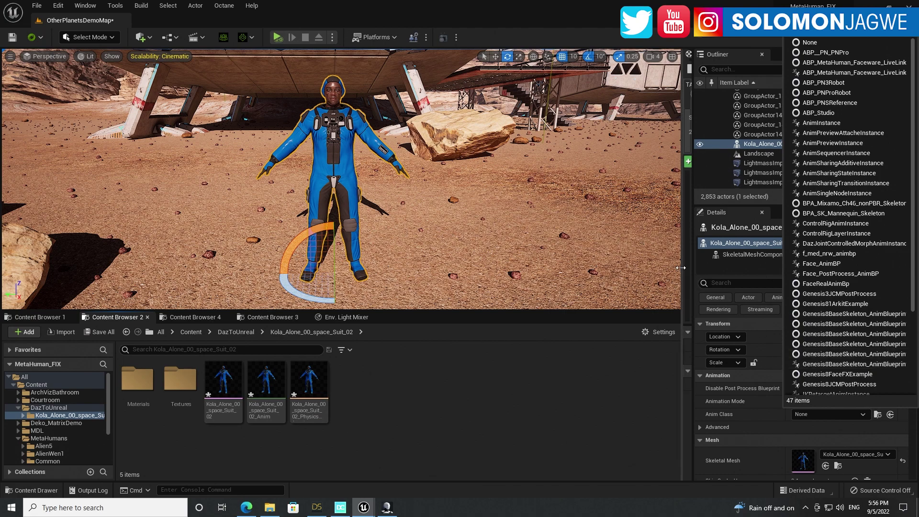
mouse_move(593, 230)
right_down()
mouse_move(533, 231)
mouse_move(609, 232)
right_up()
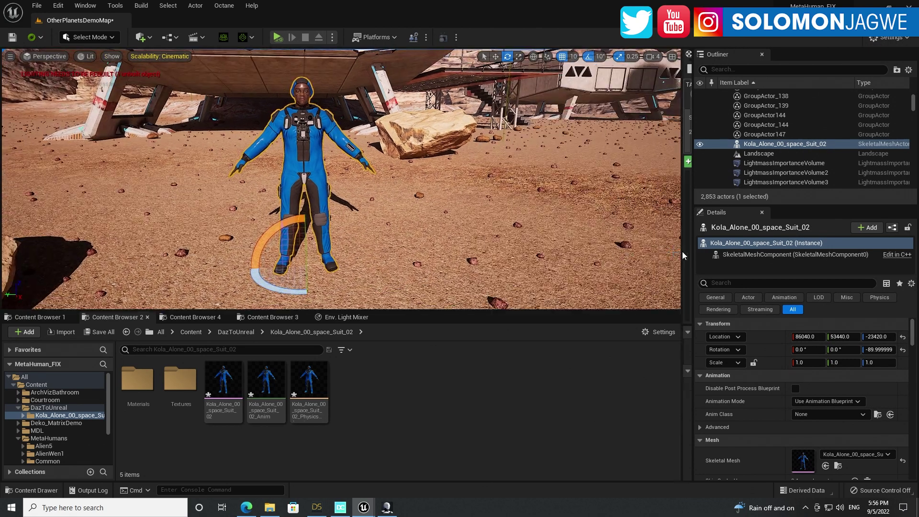
drag(682, 251, 553, 254)
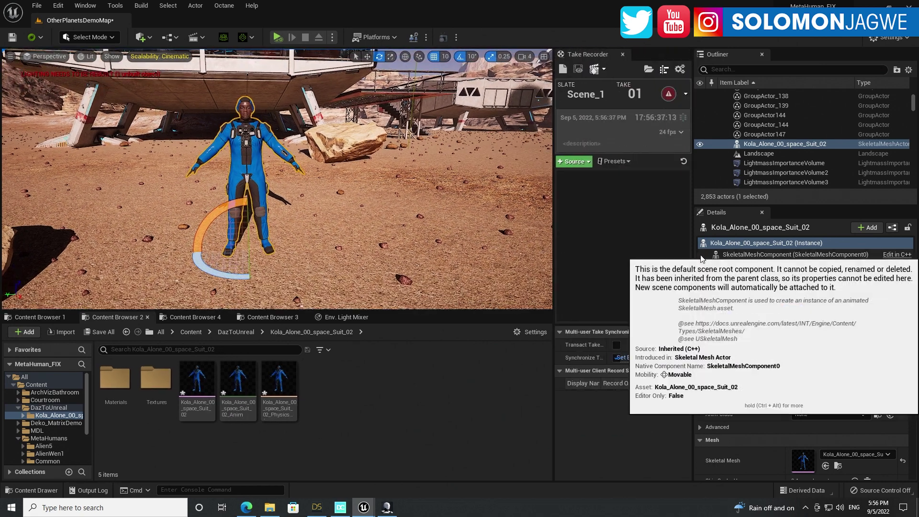
drag(692, 258, 599, 258)
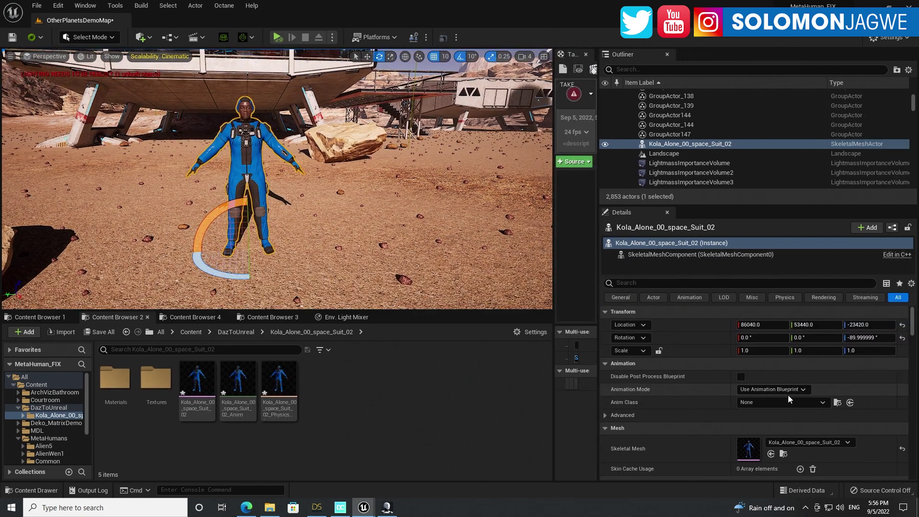
click(823, 403)
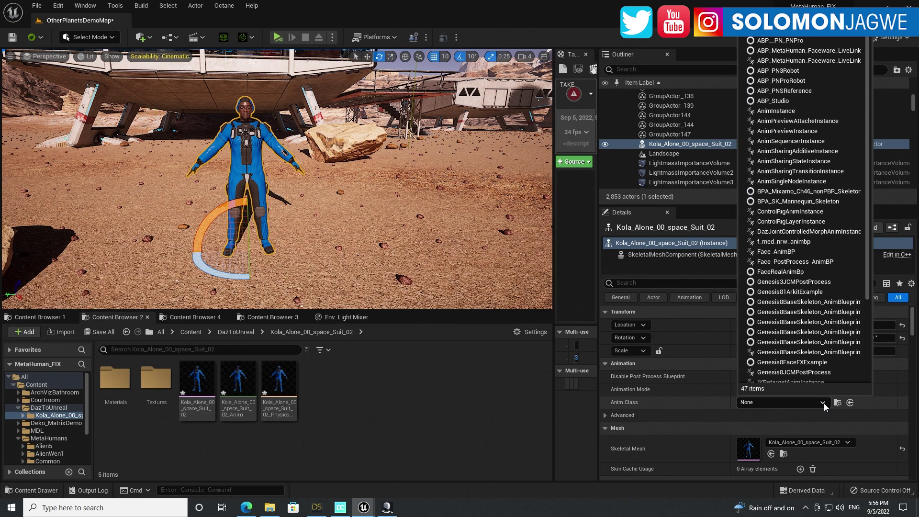
click(841, 352)
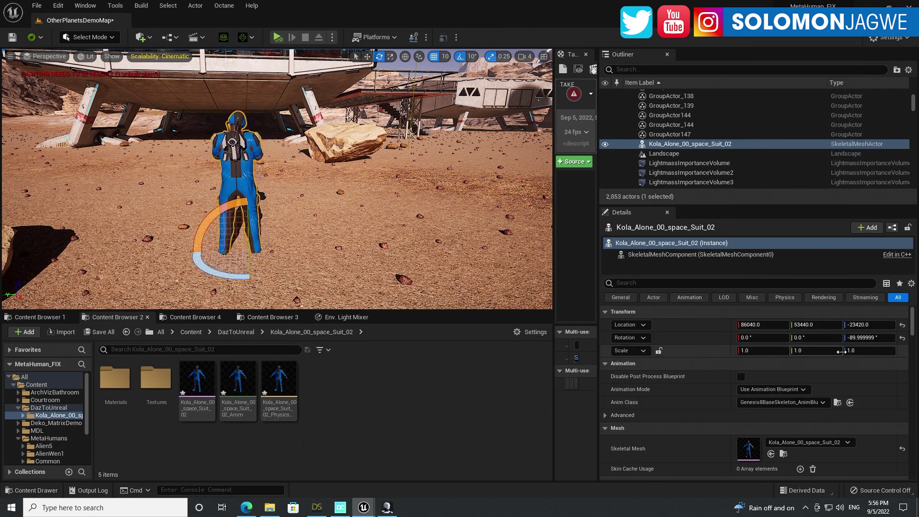
click(225, 149)
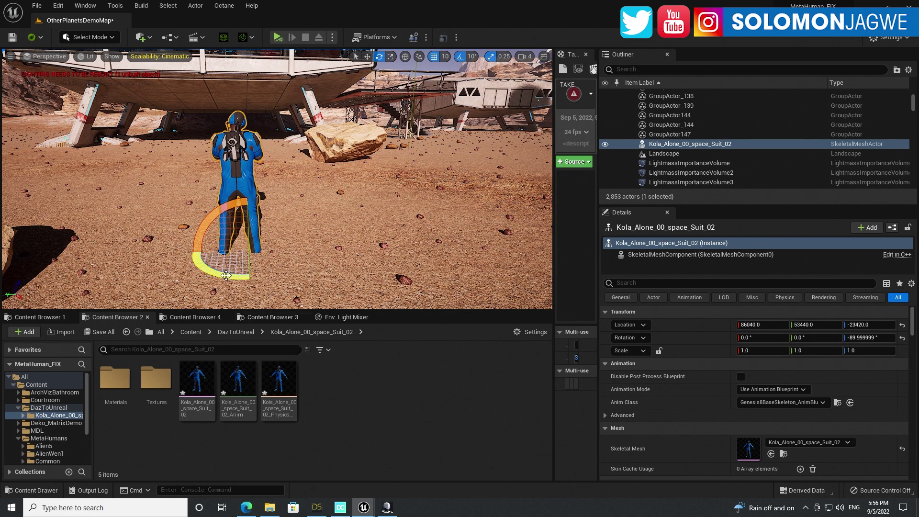
Rotate the astronaut to about 90° around Z to face the view and add a Live Link Skeletal Animation component to it
drag(225, 276, 270, 276)
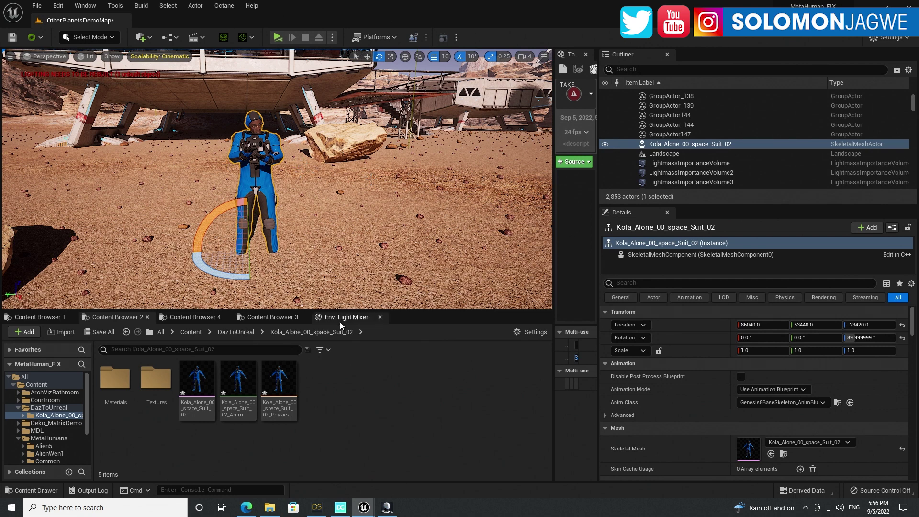
mouse_move(386, 511)
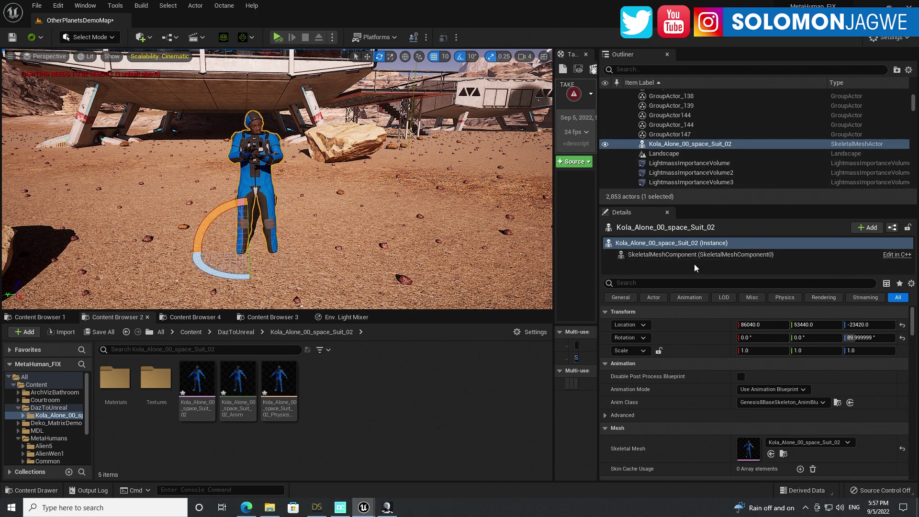
click(869, 228)
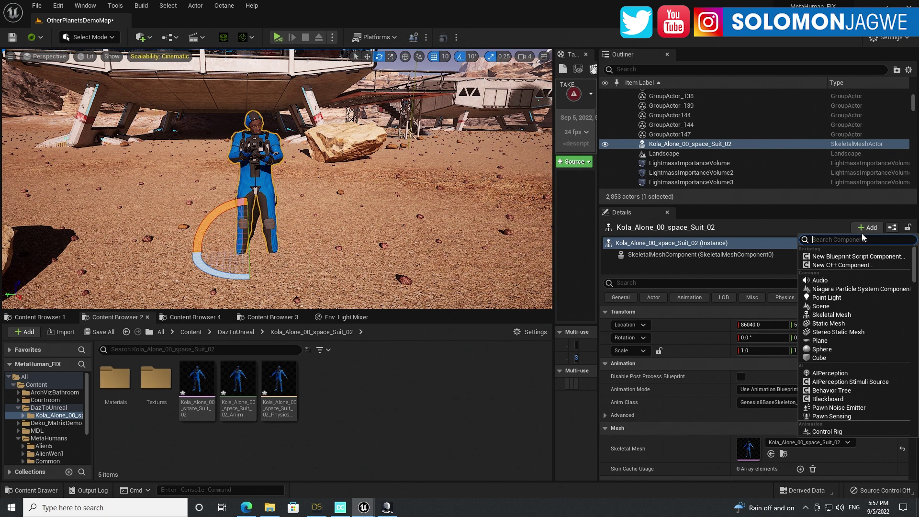
text(live)
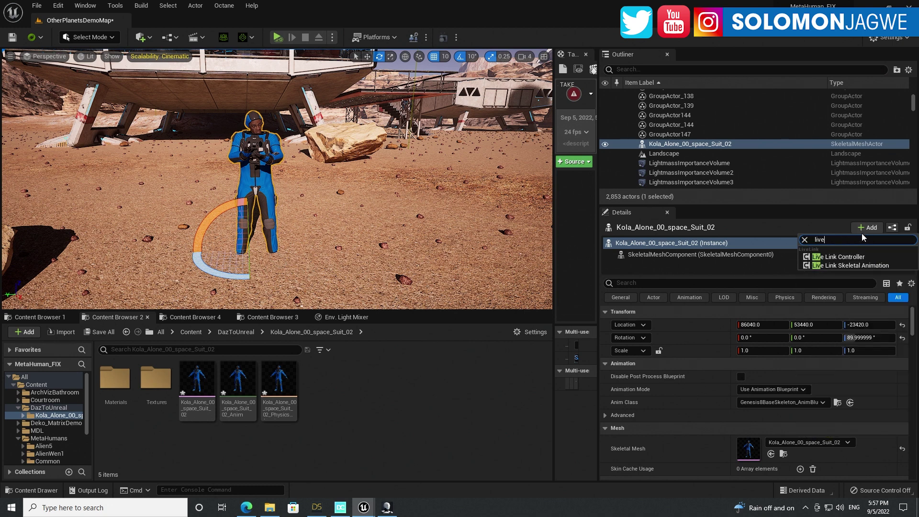
click(851, 265)
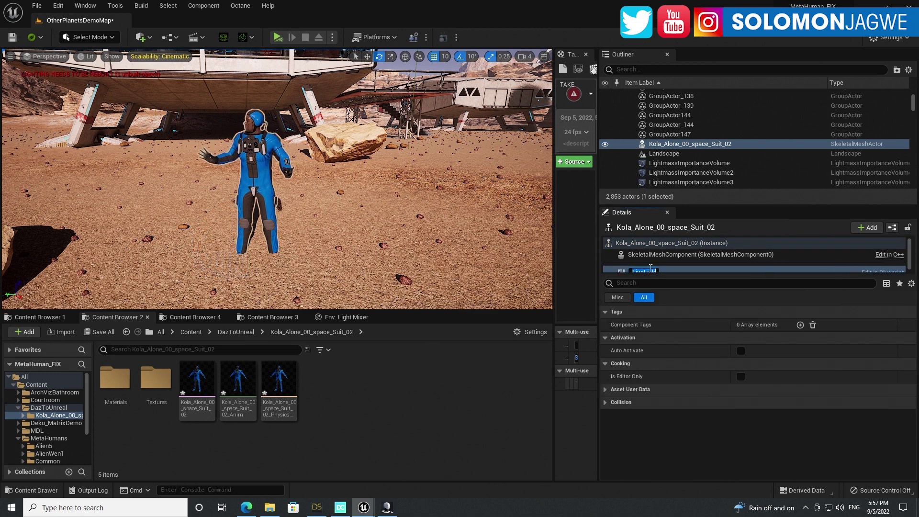
click(743, 254)
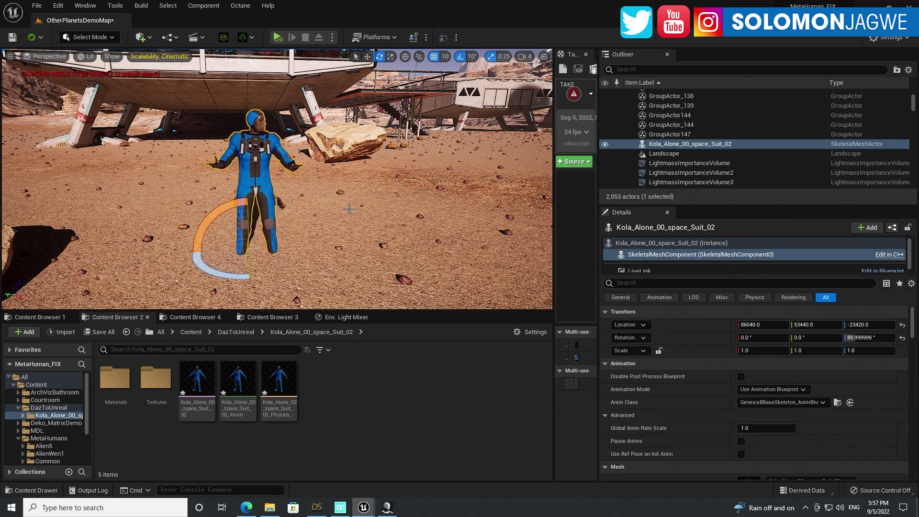
Raise the astronaut to a Z location of -23410 and inspect its live motion from the front and side
drag(311, 217, 301, 168)
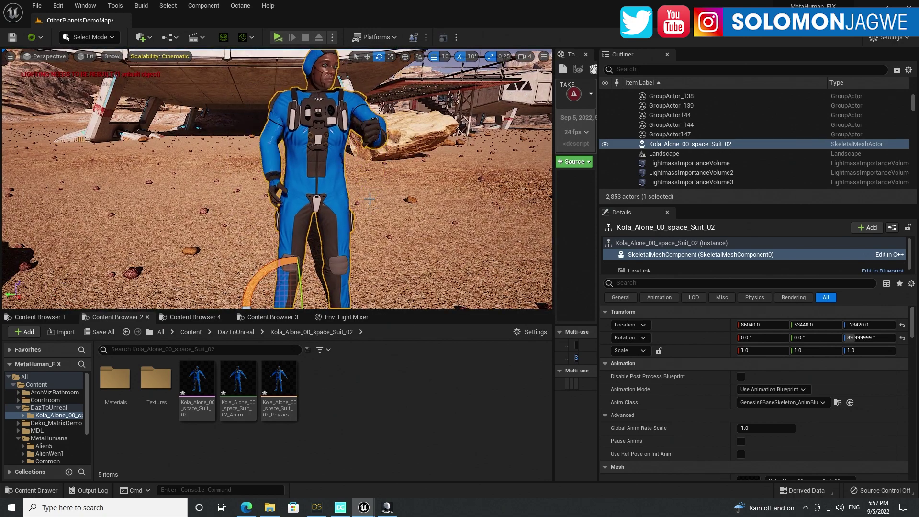
drag(350, 213, 356, 242)
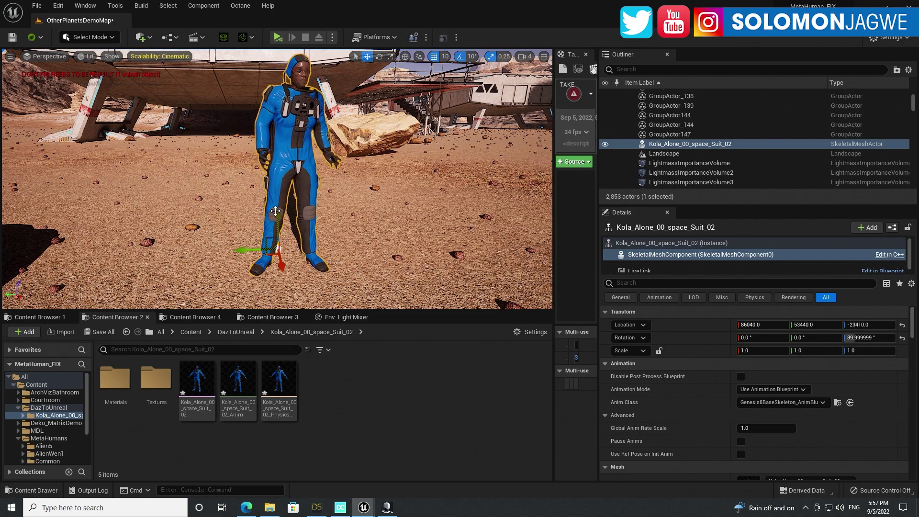
mouse_move(368, 220)
right_down()
mouse_move(349, 205)
mouse_move(350, 213)
right_up()
middle_drag(368, 221, 383, 235)
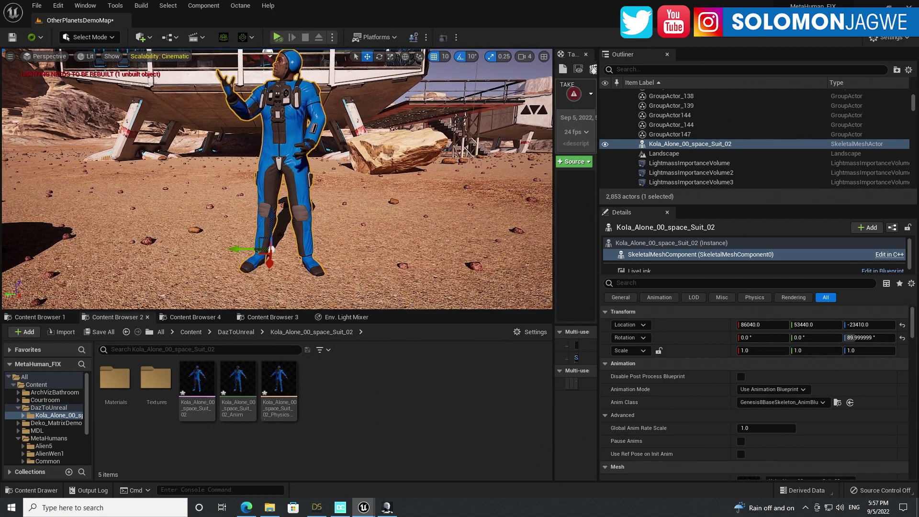
right_drag(344, 205, 381, 200)
middle_drag(344, 206, 322, 198)
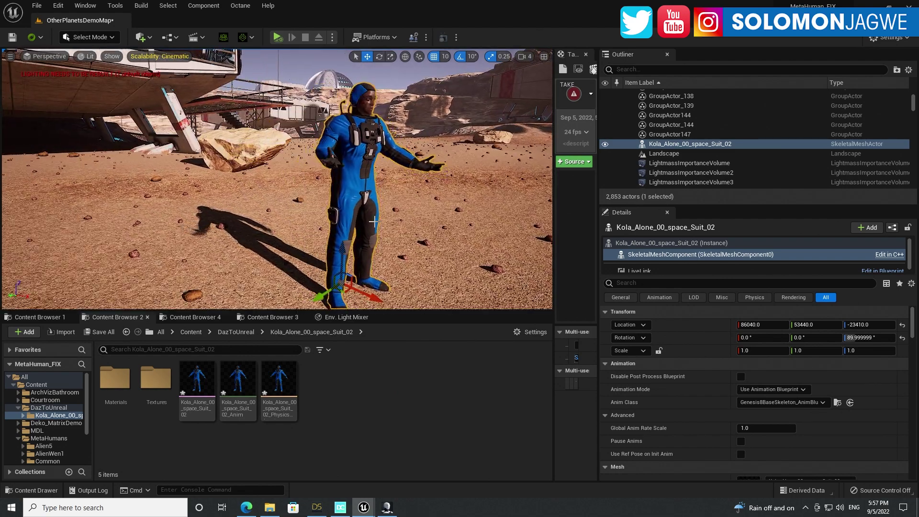
right_drag(396, 221, 465, 218)
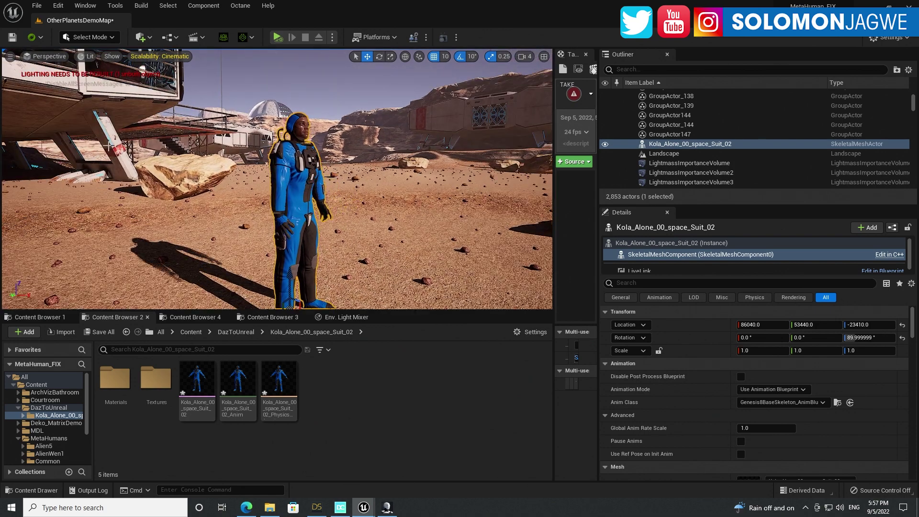
Change the level view to Cinematic Viewport and create a CineCameraActor at the current view position
click(46, 56)
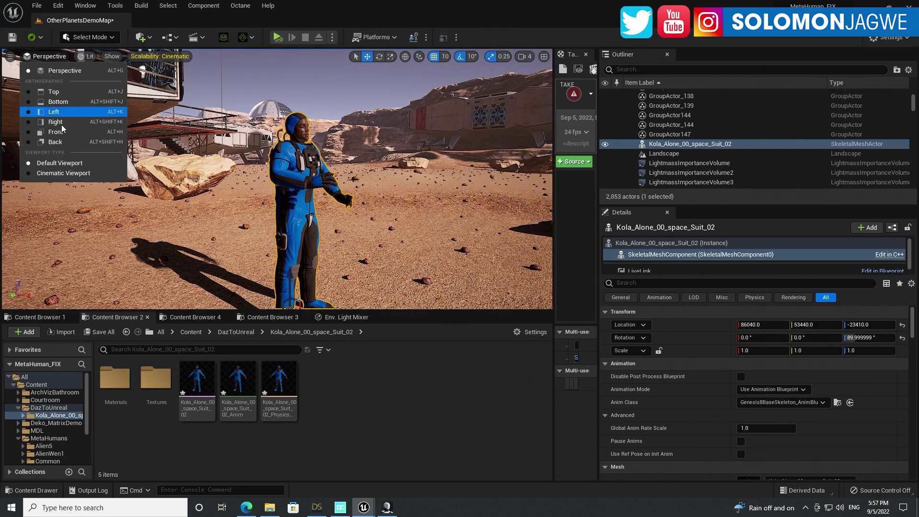
click(69, 174)
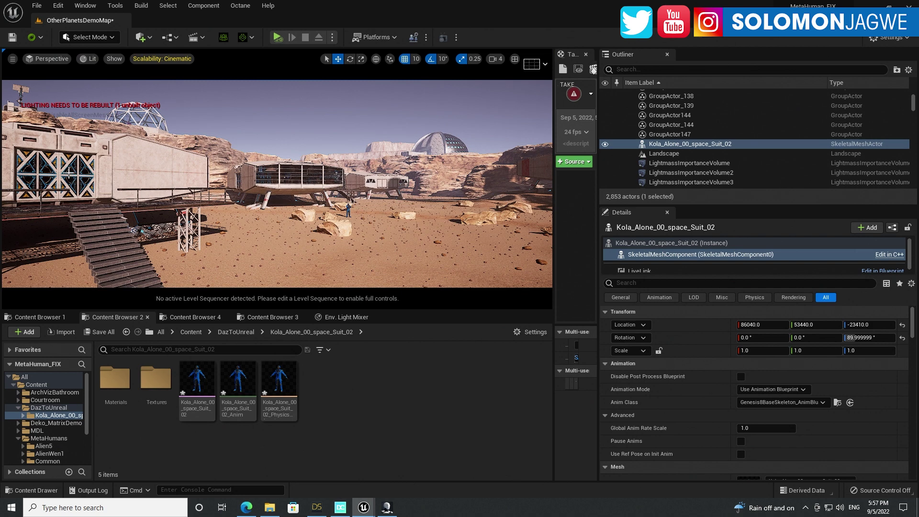
click(42, 59)
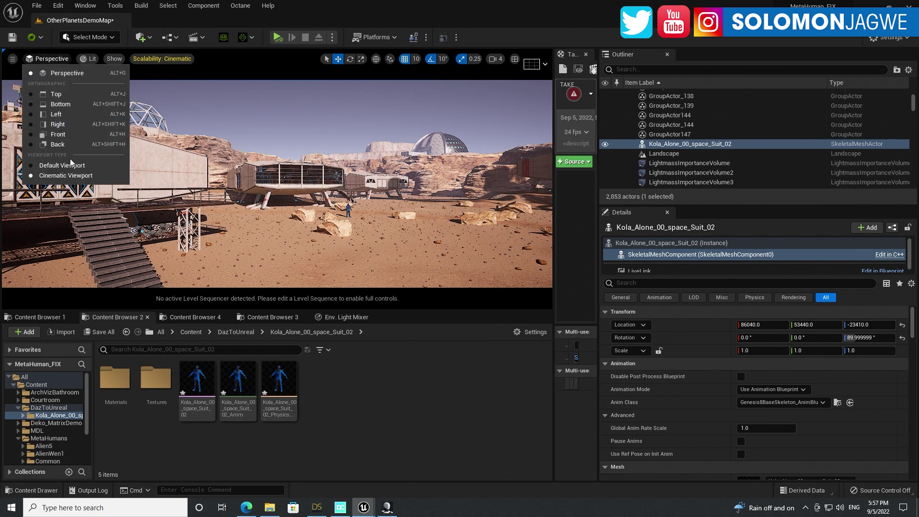
click(11, 59)
mouse_move(84, 238)
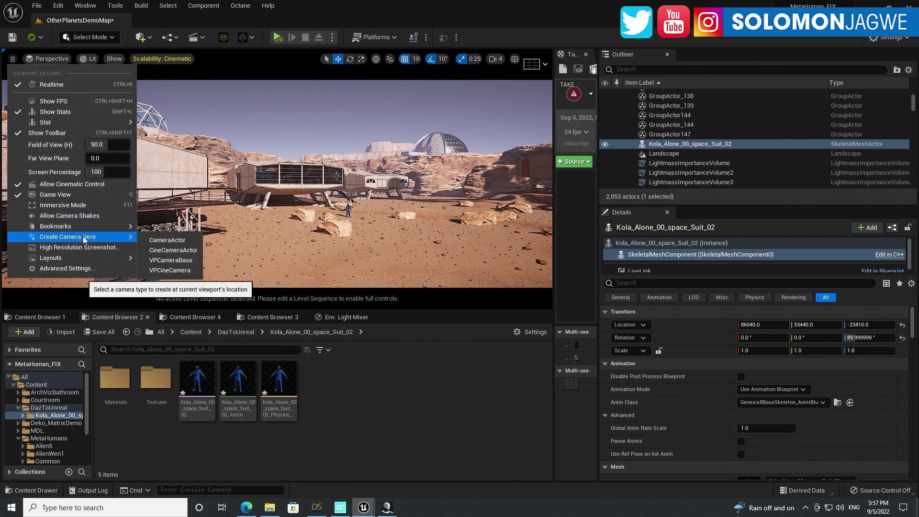
click(173, 250)
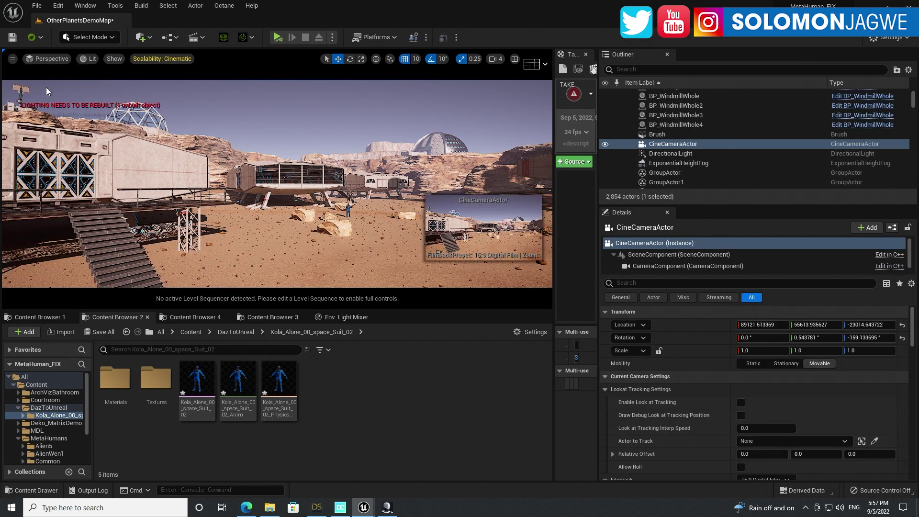
Pilot the CineCameraActor, frame the astronaut in front of the raised habitat, and enlarge the viewport
click(37, 58)
click(72, 164)
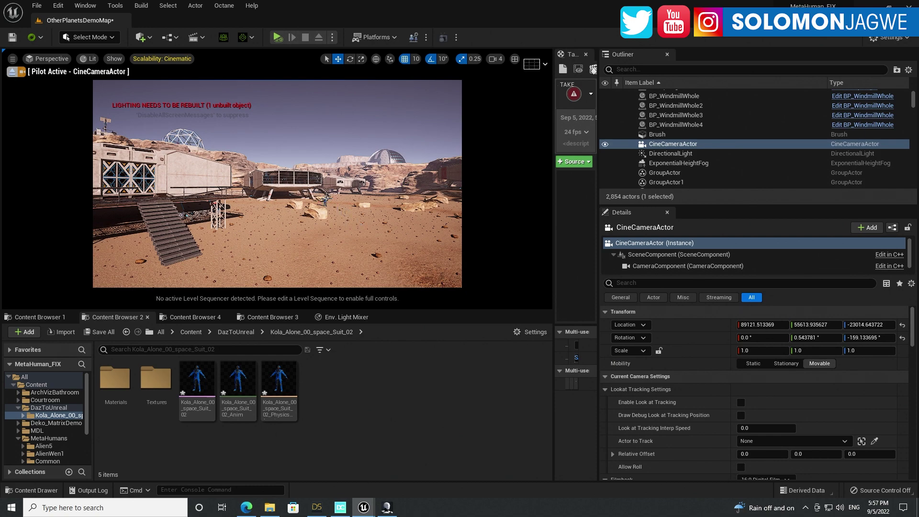
click(327, 200)
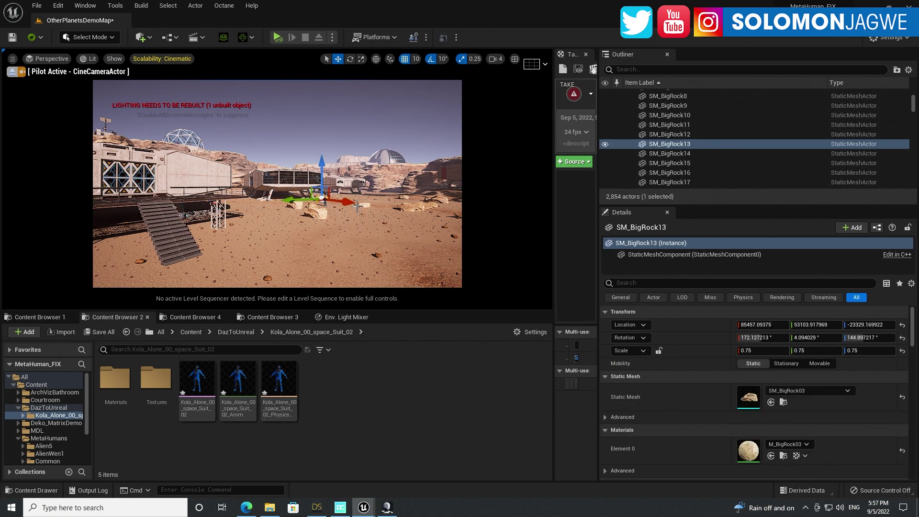
key(f)
scroll(317, 197, down, 5)
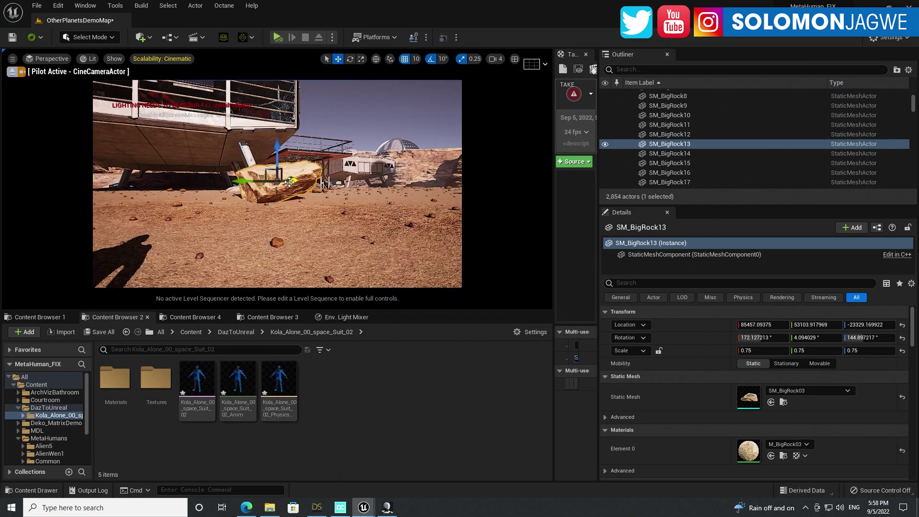
right_drag(318, 197, 285, 207)
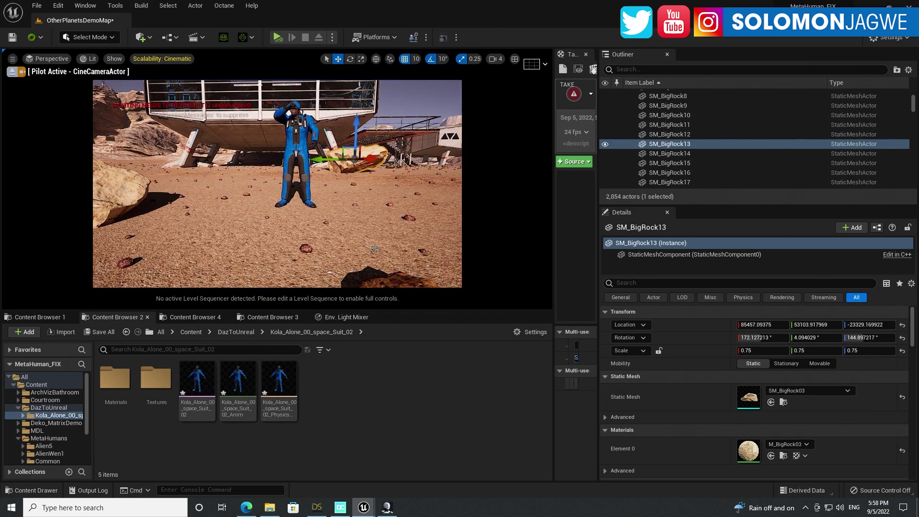
drag(405, 311, 405, 420)
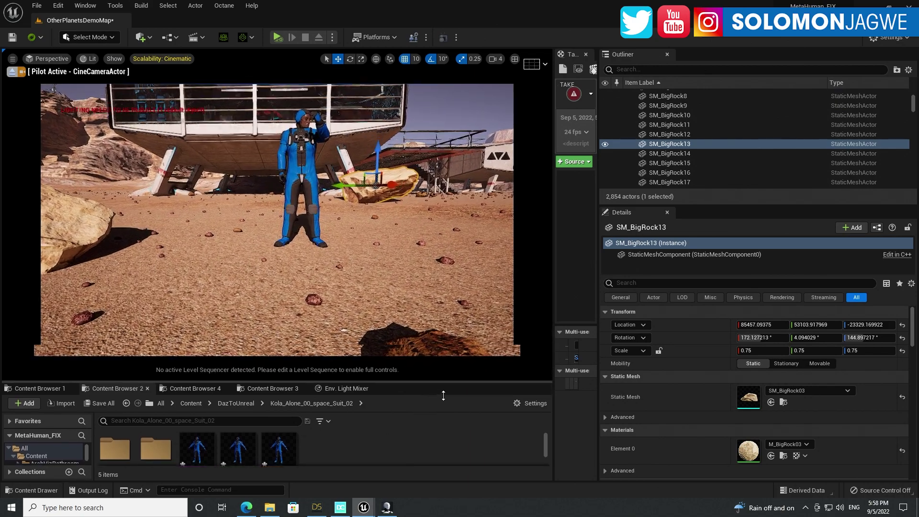
click(306, 206)
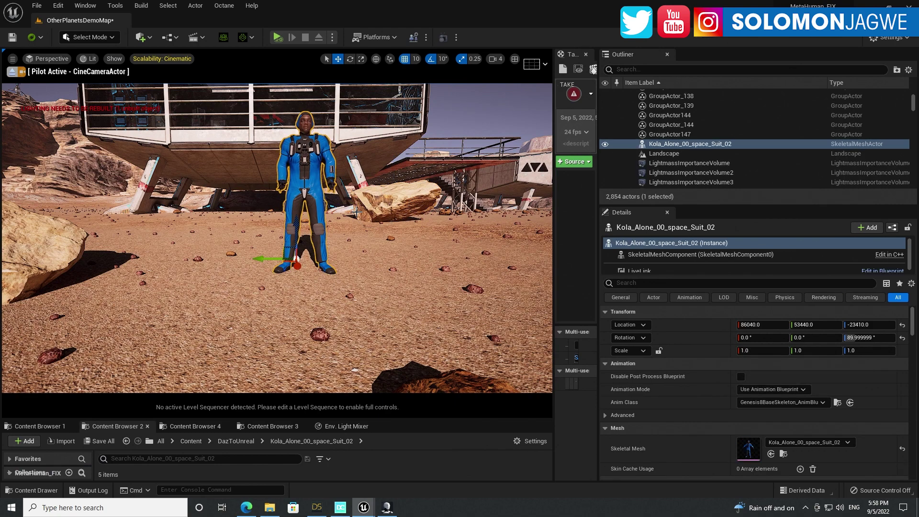
Filter the level's actors by "cin" and select the CineCameraActor
scroll(680, 155, down, 3)
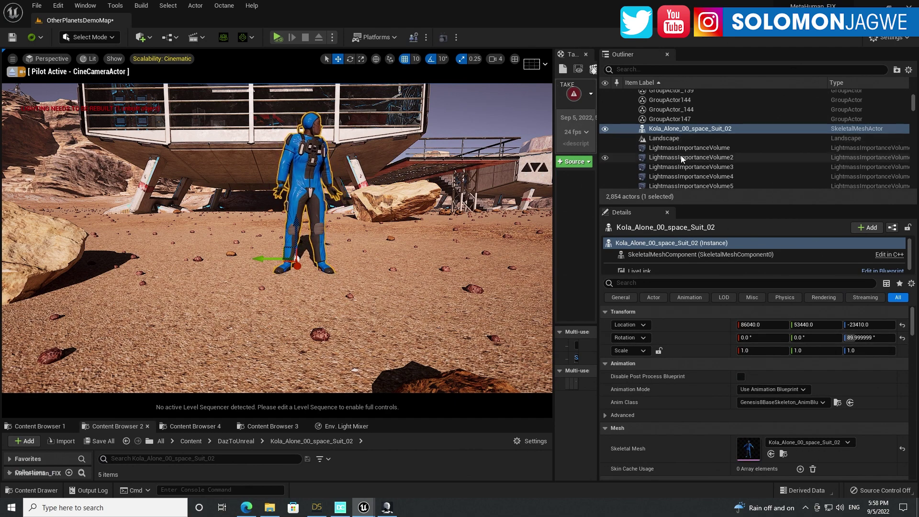
scroll(688, 149, up, 2)
click(640, 70)
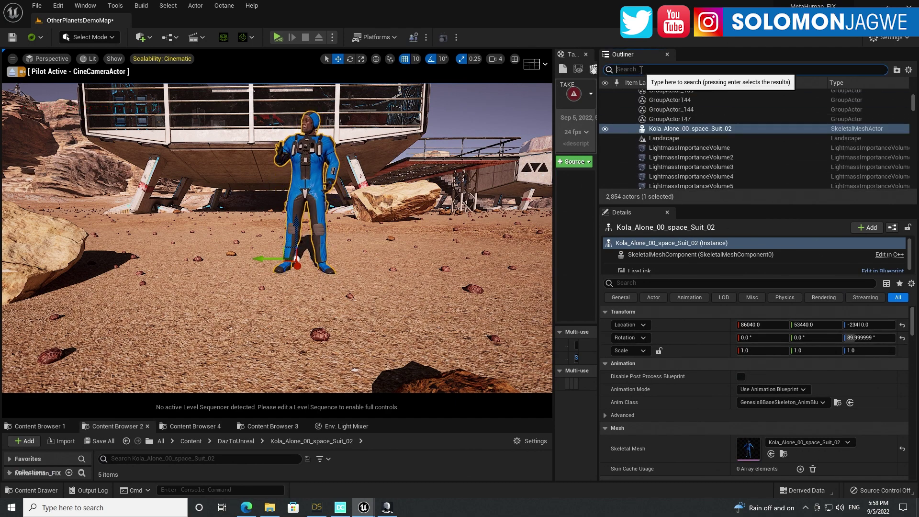
text(cin)
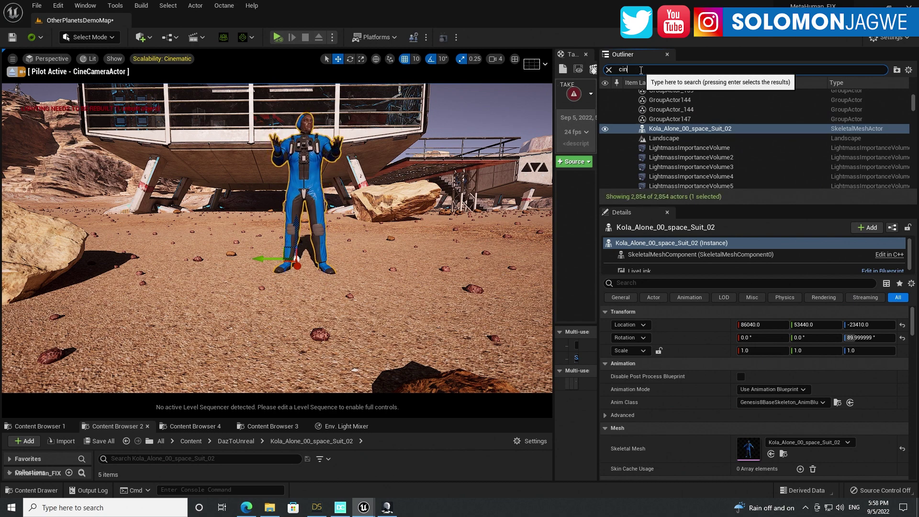
click(699, 104)
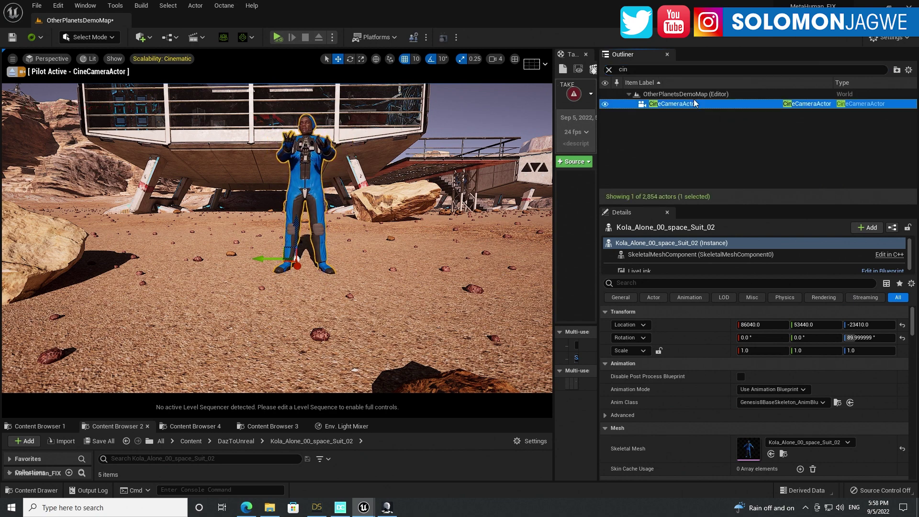
Set the CineCameraActor's Current Focal Length to 100
scroll(851, 397, down, 5)
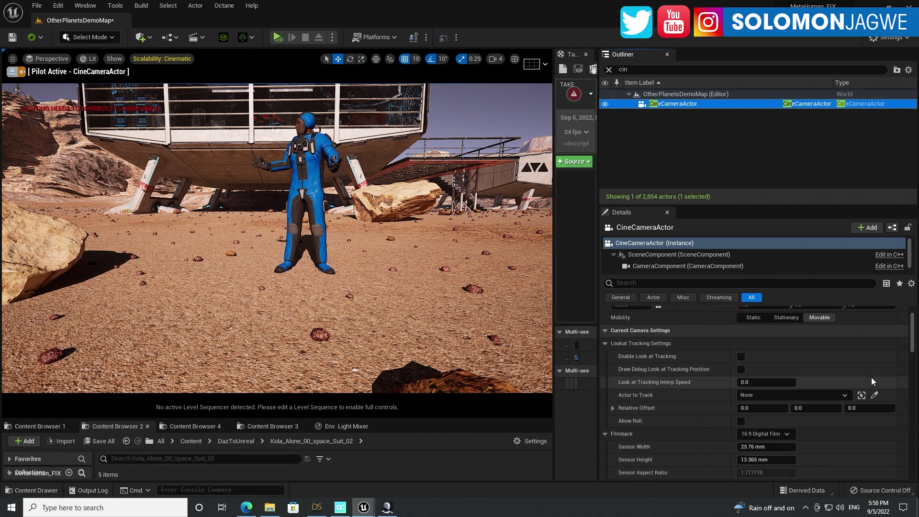
scroll(871, 378, down, 4)
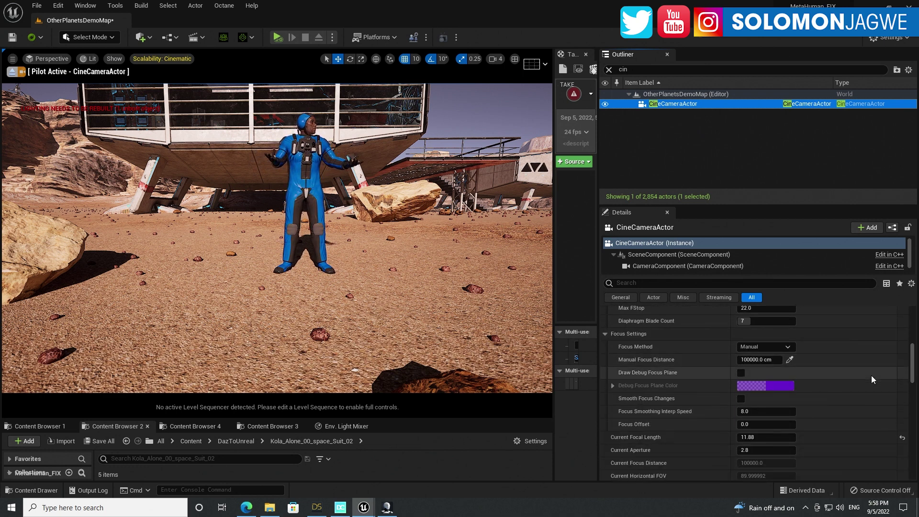
click(774, 407)
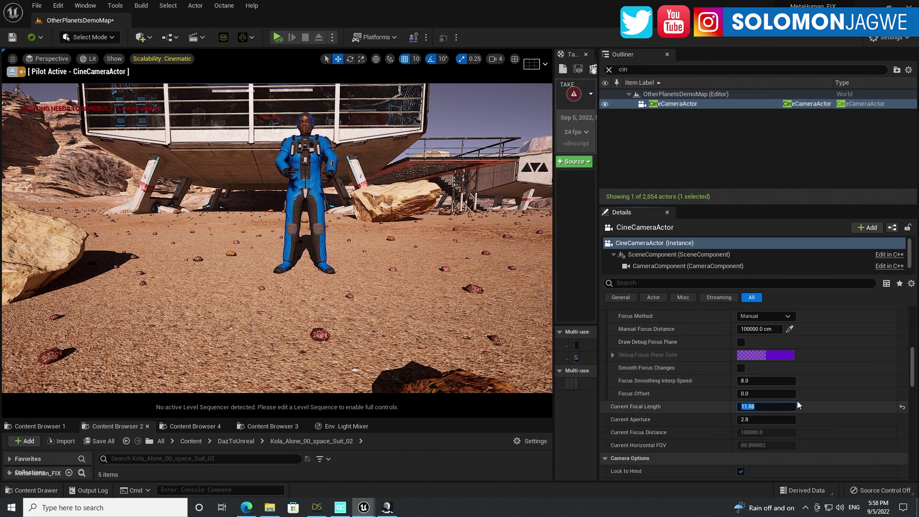
text(100)
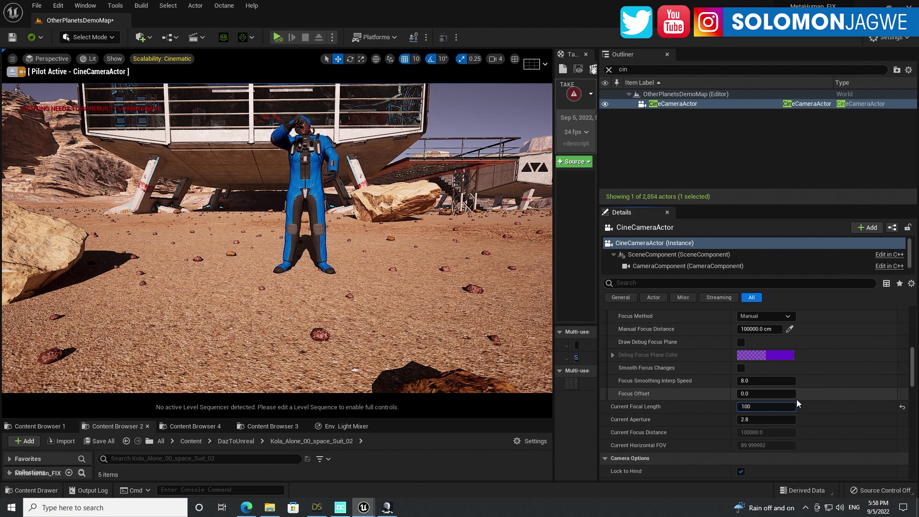
key(Return)
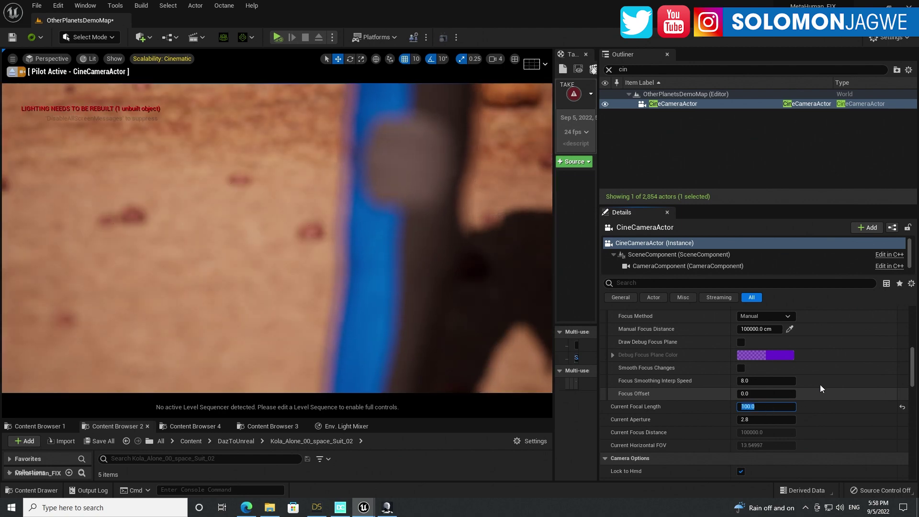
Pull the piloted camera back from the astronaut, aim it higher, and set its Current Focal Length to 35
scroll(429, 240, down, 5)
scroll(429, 240, down, 6)
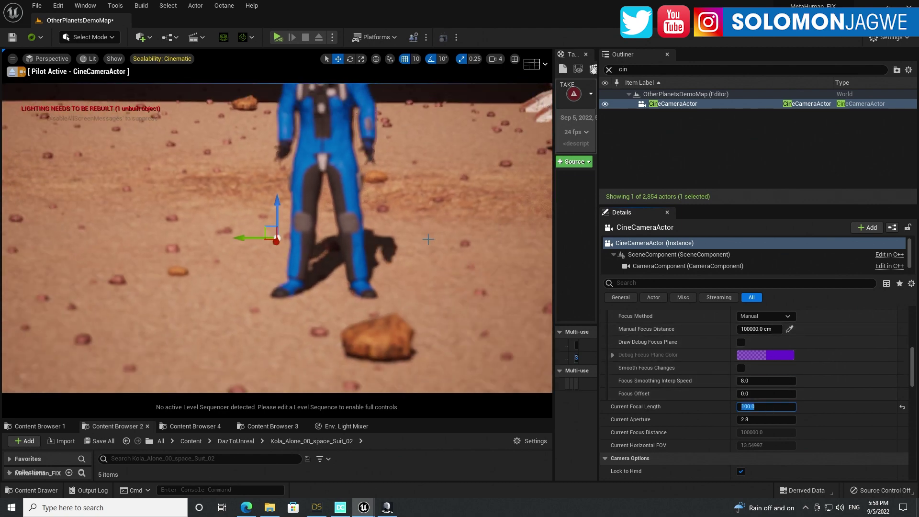
right_drag(429, 240, 504, 302)
scroll(436, 248, down, 4)
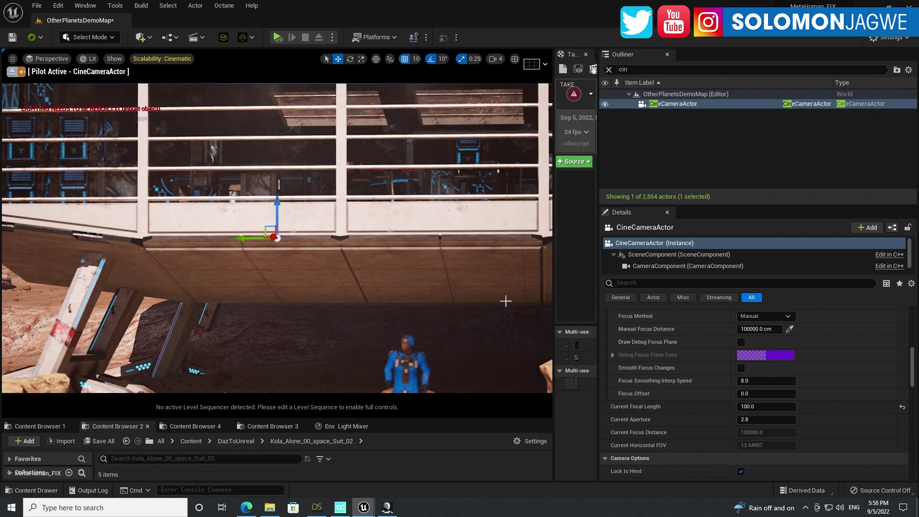
click(756, 406)
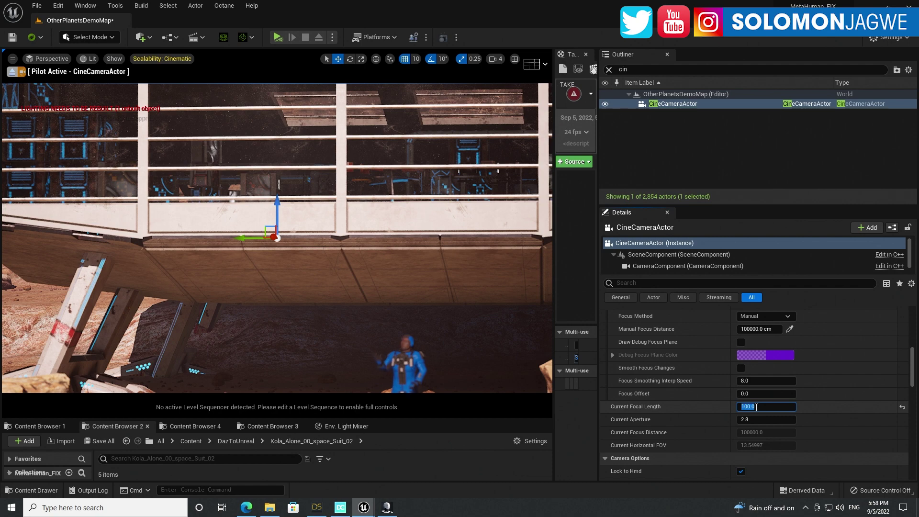
text(35)
key(Return)
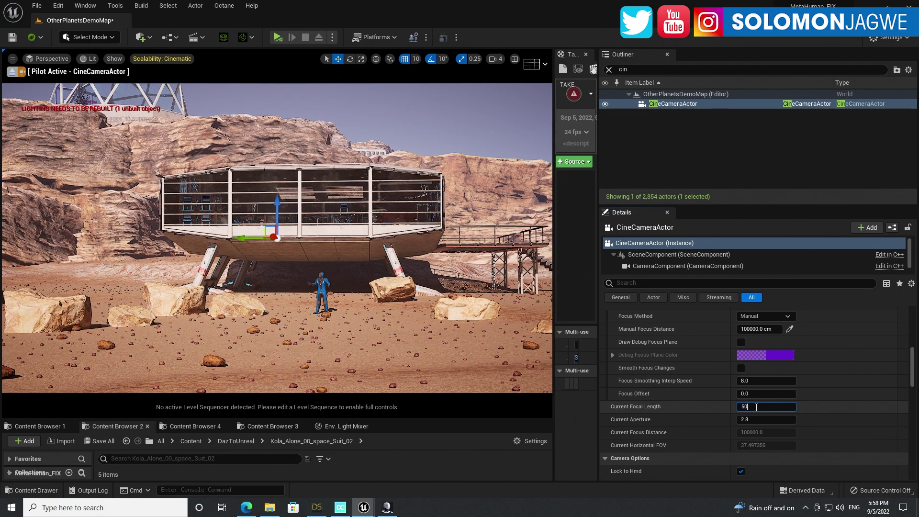
Set the CineCameraActor's Current Focal Length to 50 and focus the piloted view on the astronaut
key(Return)
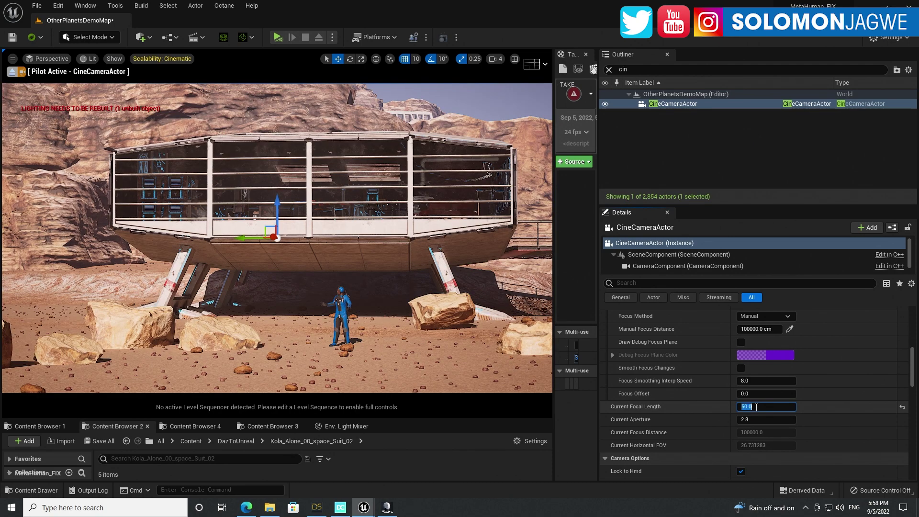
click(345, 310)
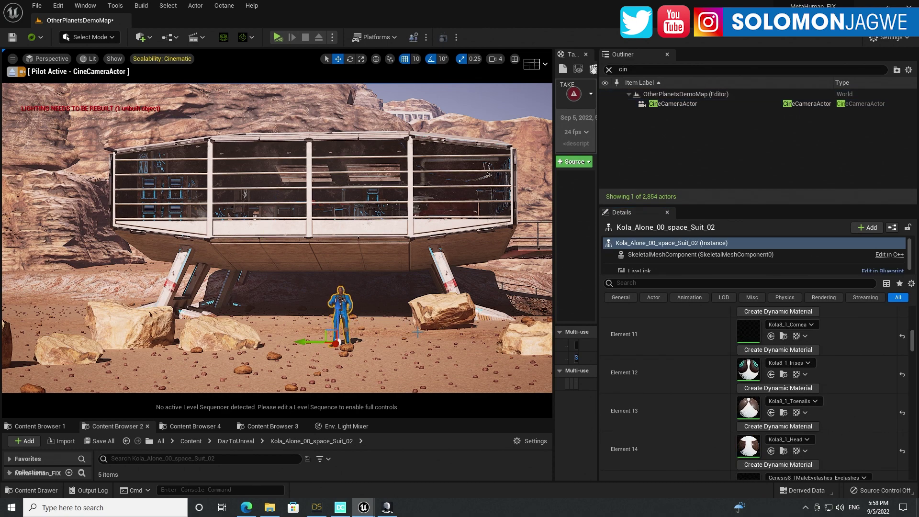
key(f)
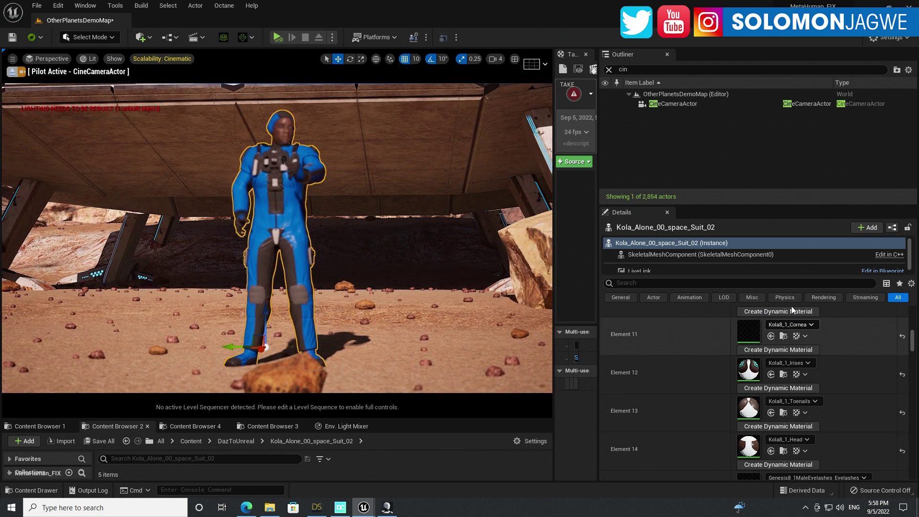
Set the CineCameraActor's Manual Focus Distance by sampling scene depth on the astronaut, showing the debug focus plane only while checking the focus
click(672, 104)
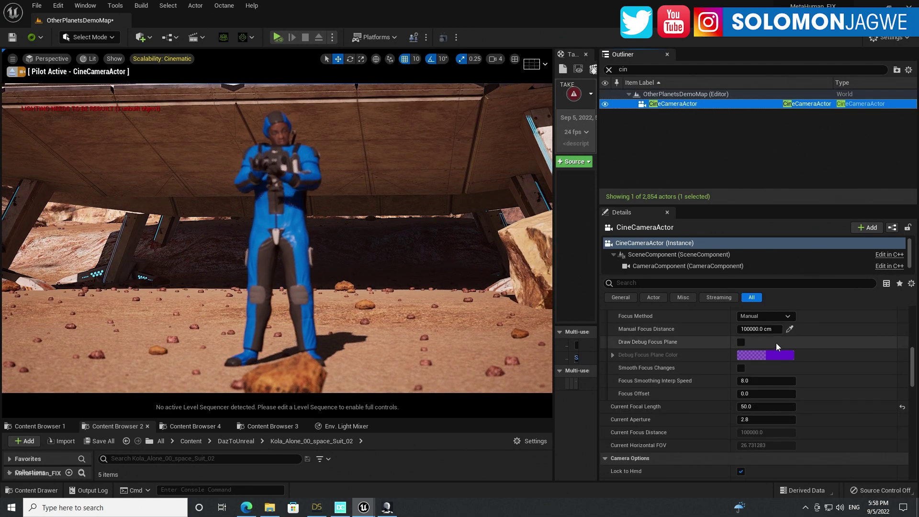
click(740, 342)
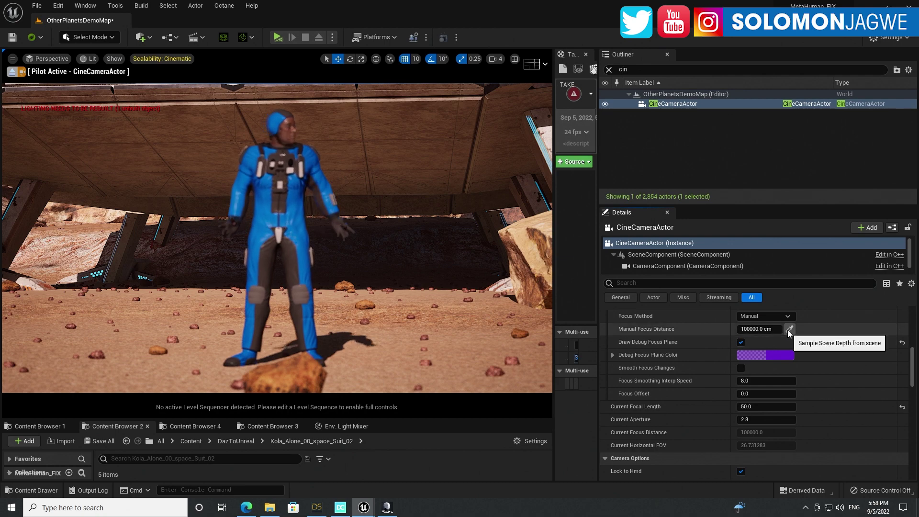
click(298, 233)
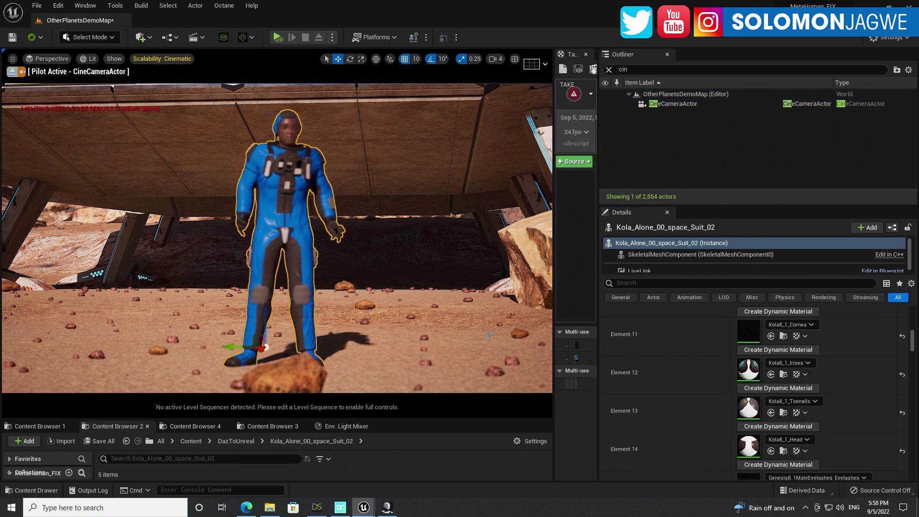
click(674, 105)
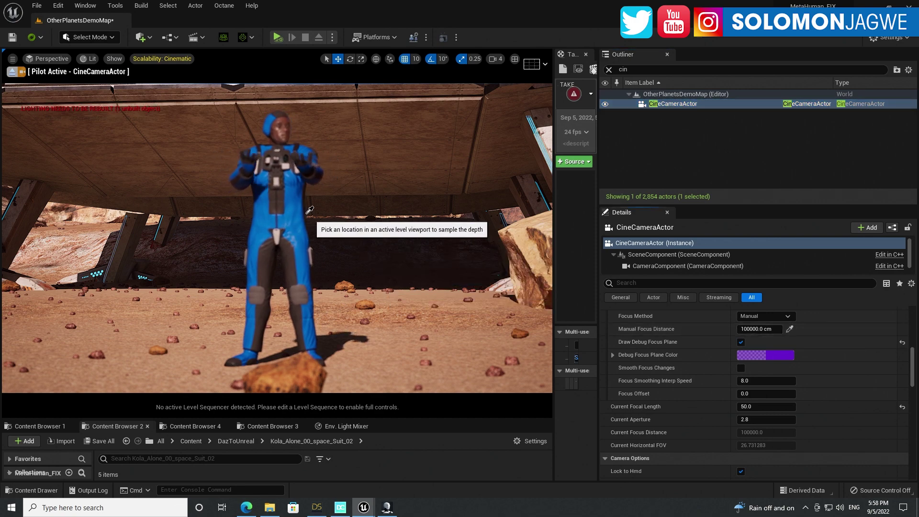
click(291, 203)
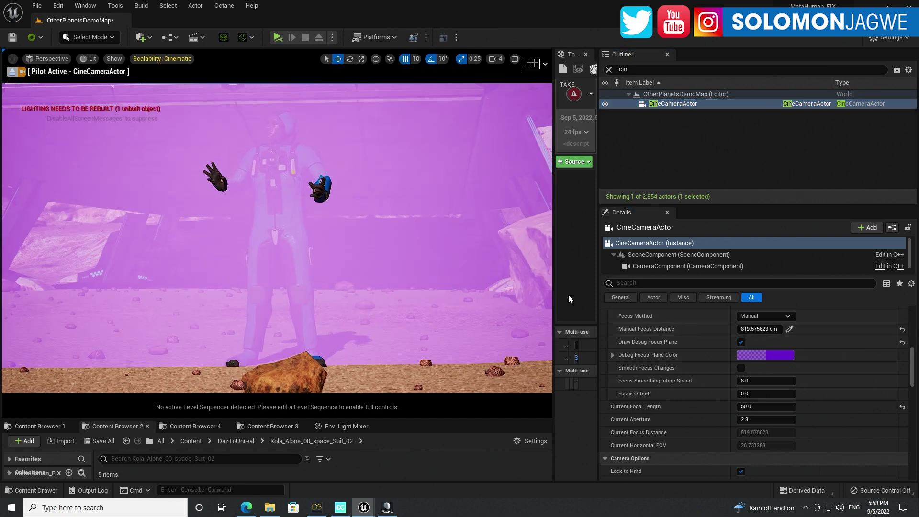
click(741, 342)
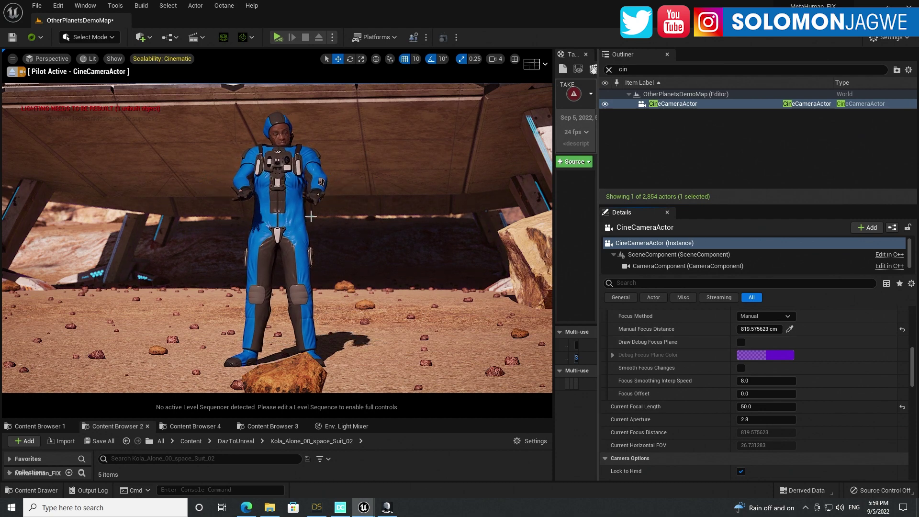
Orbit the piloted camera to the astronaut's side with the domed building behind him, and set the CineCameraActor's Current Aperture to 1.2
click(266, 347)
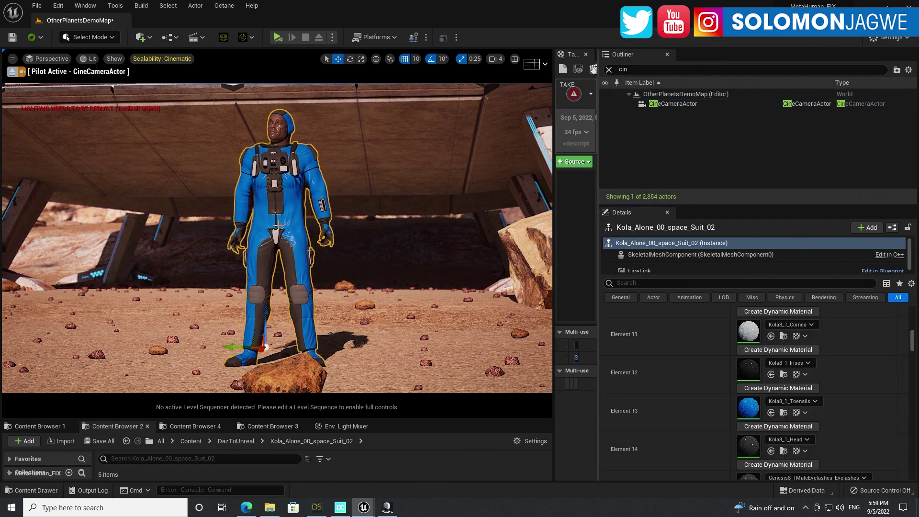
alt+drag(262, 235, 397, 234)
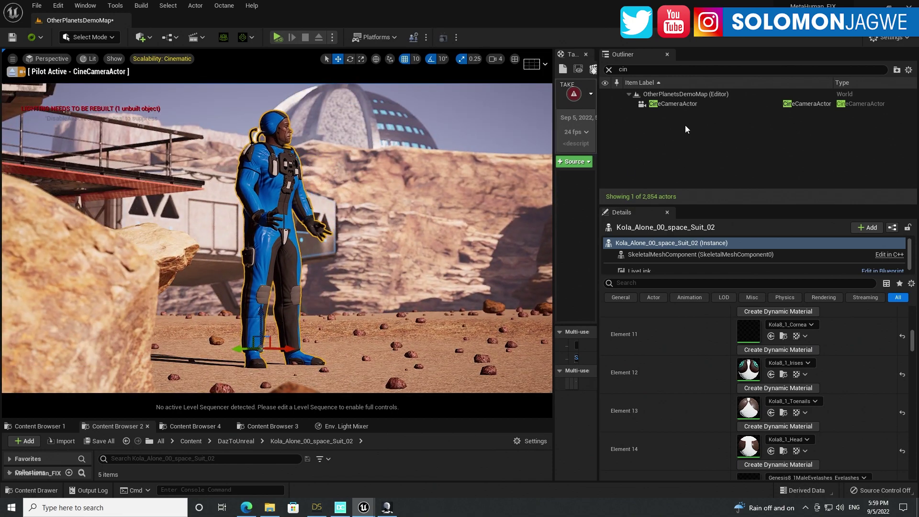
click(679, 103)
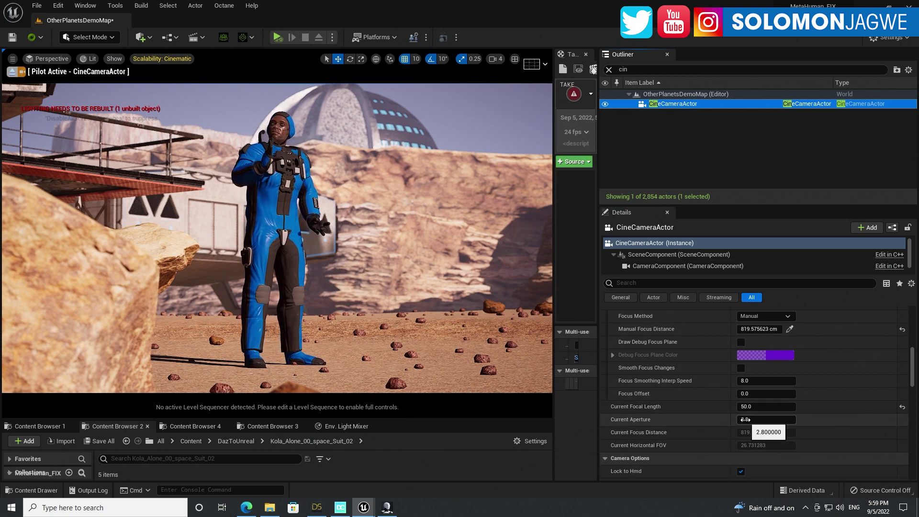
drag(746, 421, 733, 421)
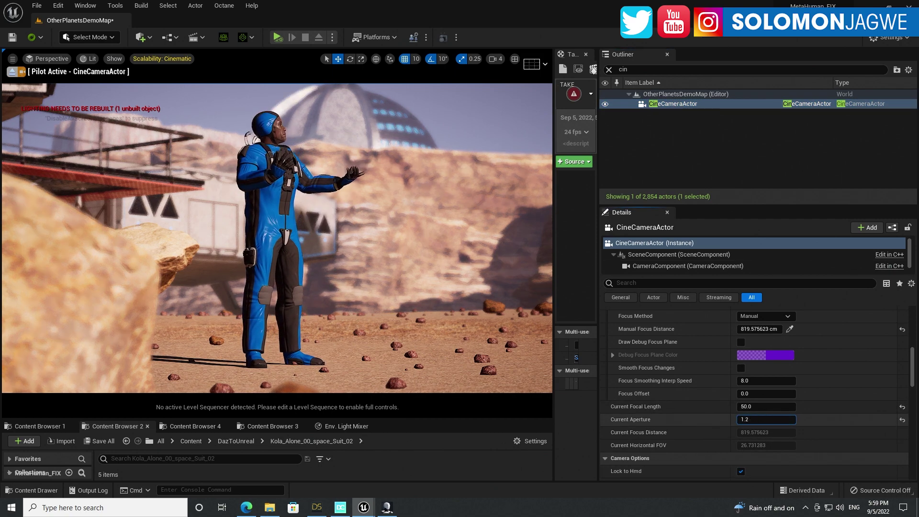
key(Return)
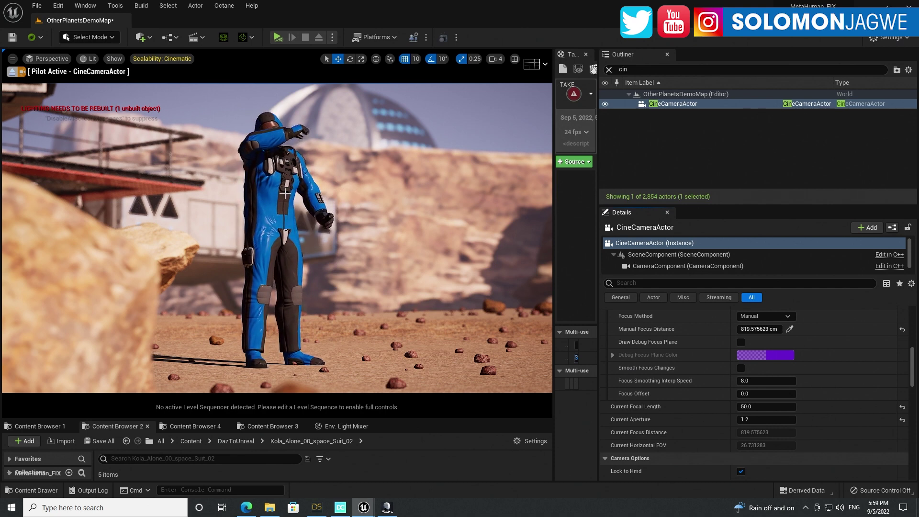
Switch to the Perception Neuron motion capture software and place its reduced window beside the astronaut in the Unreal viewport
click(386, 507)
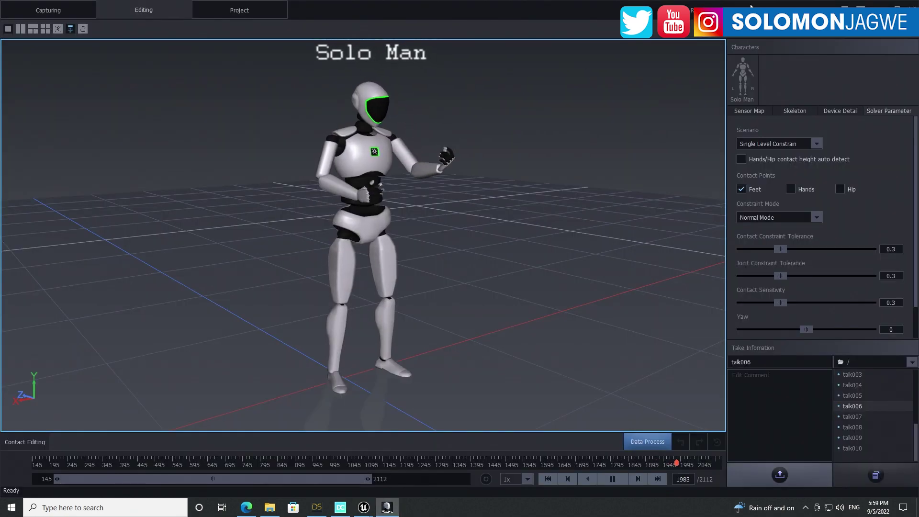
click(896, 5)
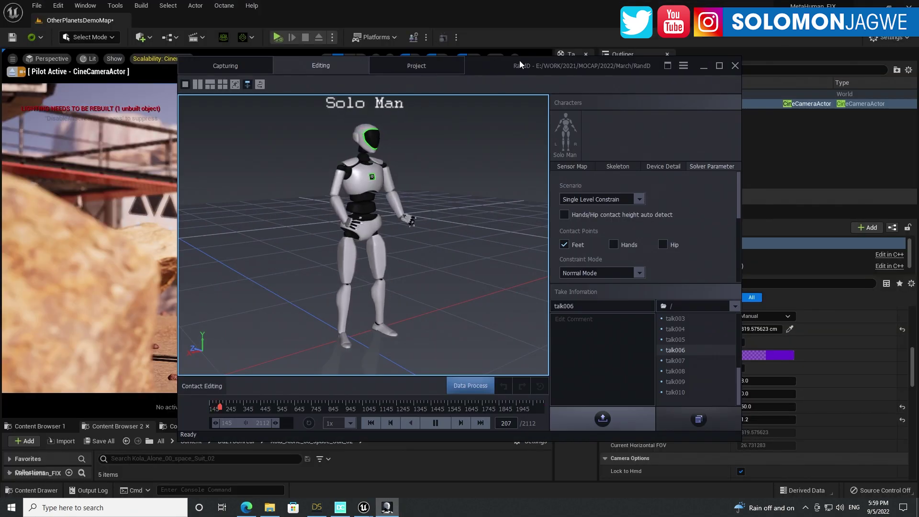
drag(498, 67, 683, 84)
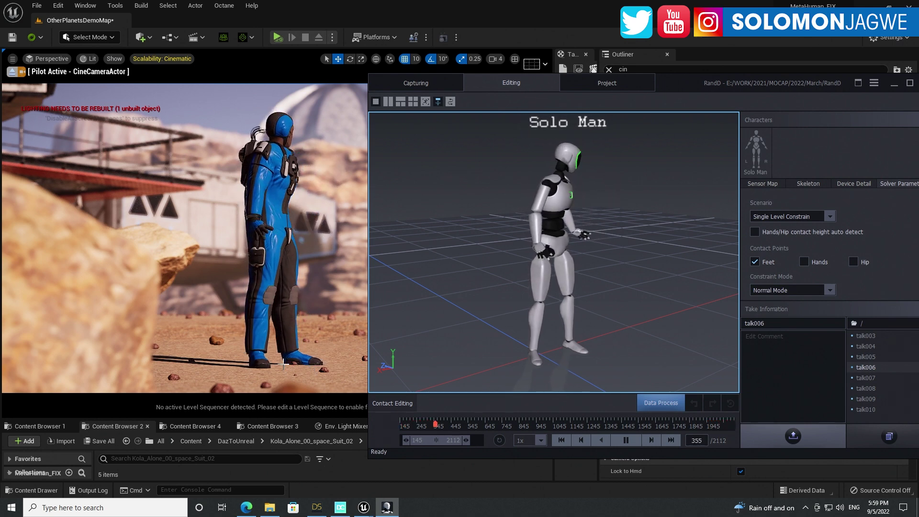
mouse_move(363, 508)
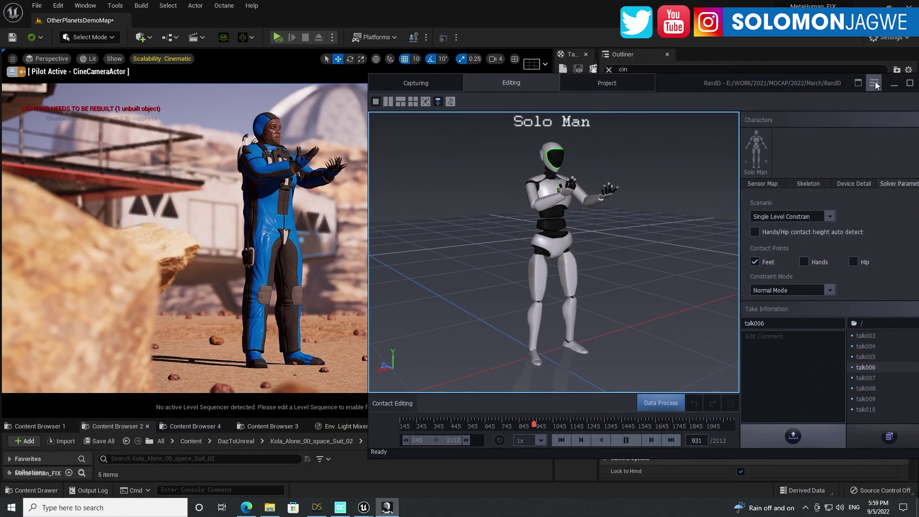
Enable Displacement in the BVH - Edit broadcasting settings and return to the astronaut in Unreal Engine
click(873, 85)
click(811, 214)
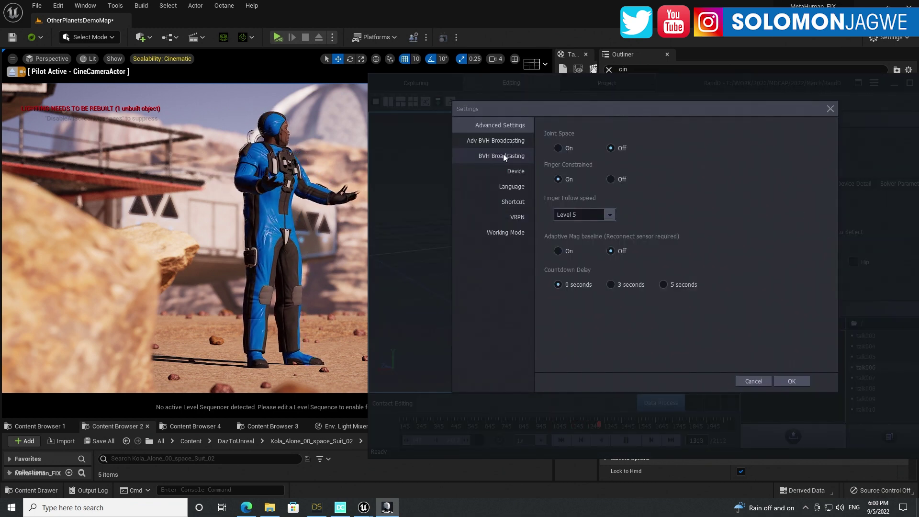
click(503, 157)
drag(836, 182, 838, 292)
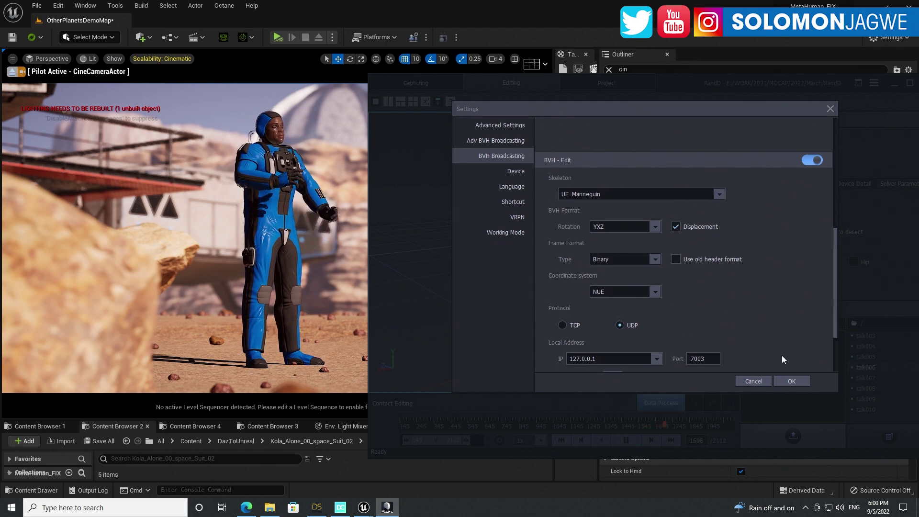
click(788, 381)
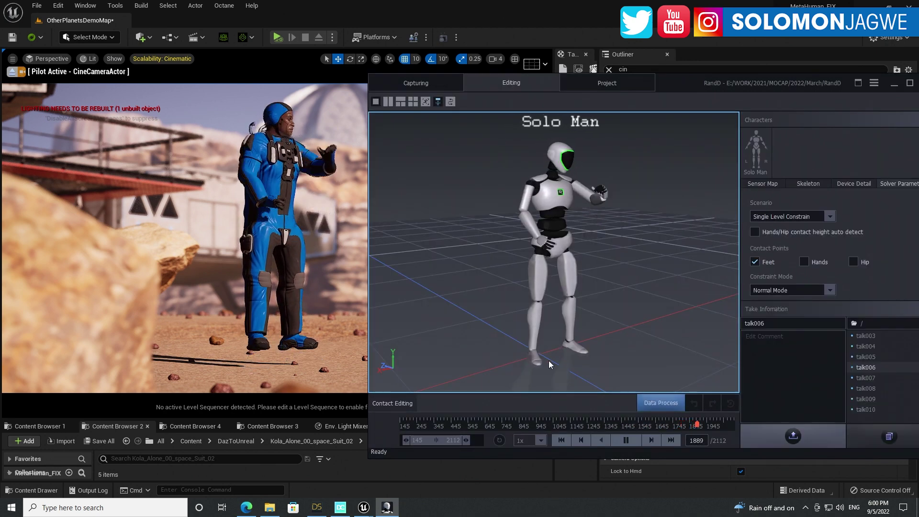
click(273, 318)
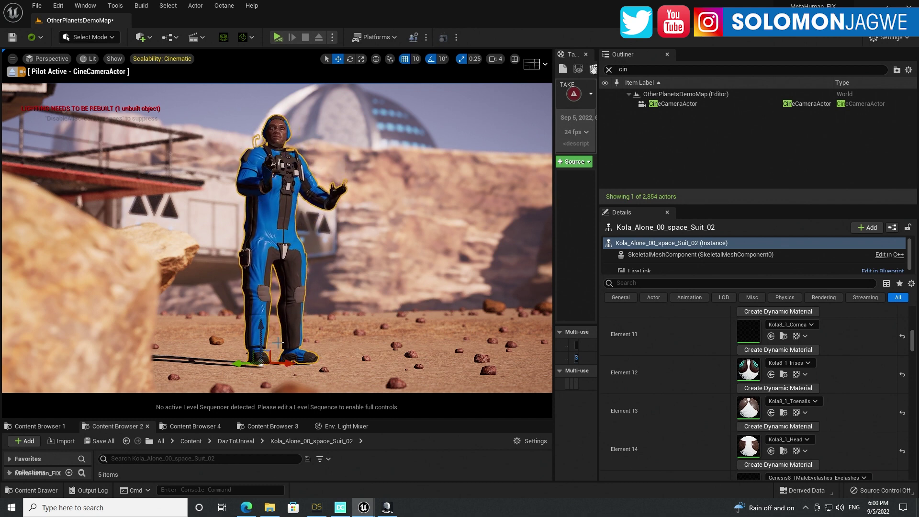
Return to the motion capture software and disable Displacement in the BVH - Edit broadcasting settings
click(387, 507)
click(874, 83)
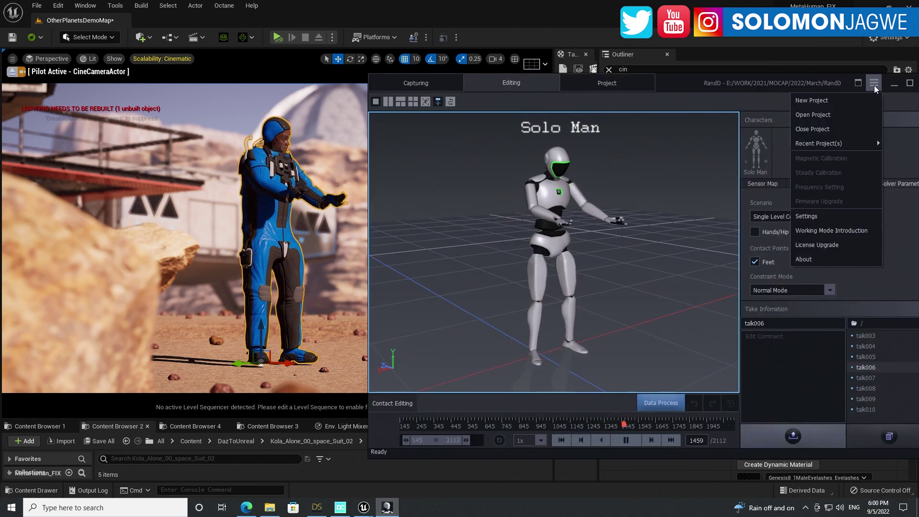
click(809, 218)
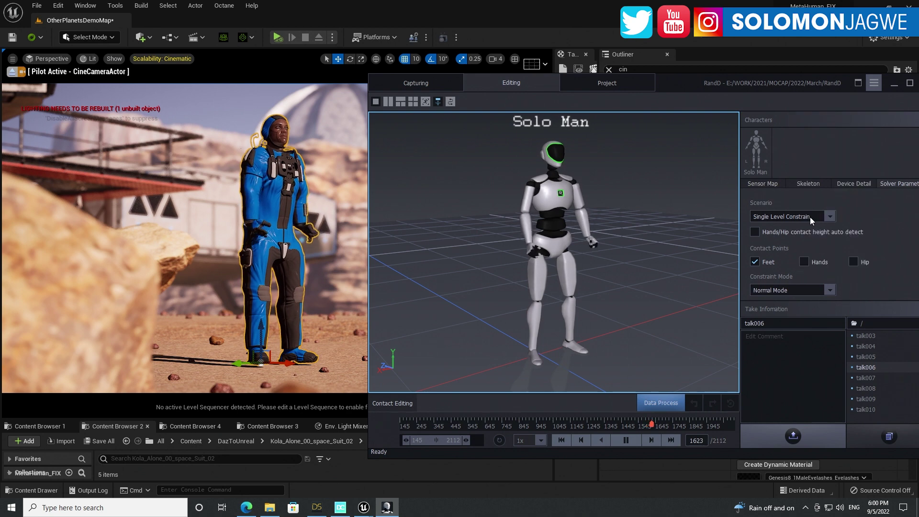
click(504, 157)
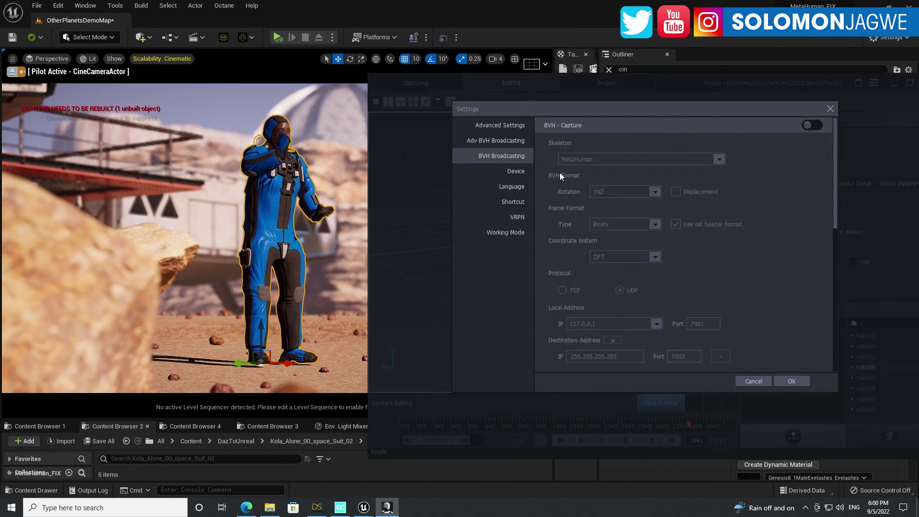
drag(836, 193, 839, 286)
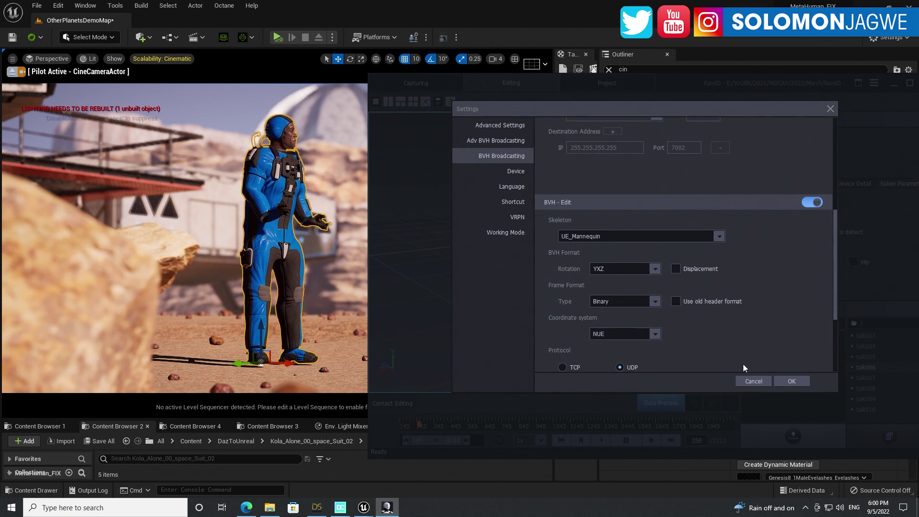
click(793, 385)
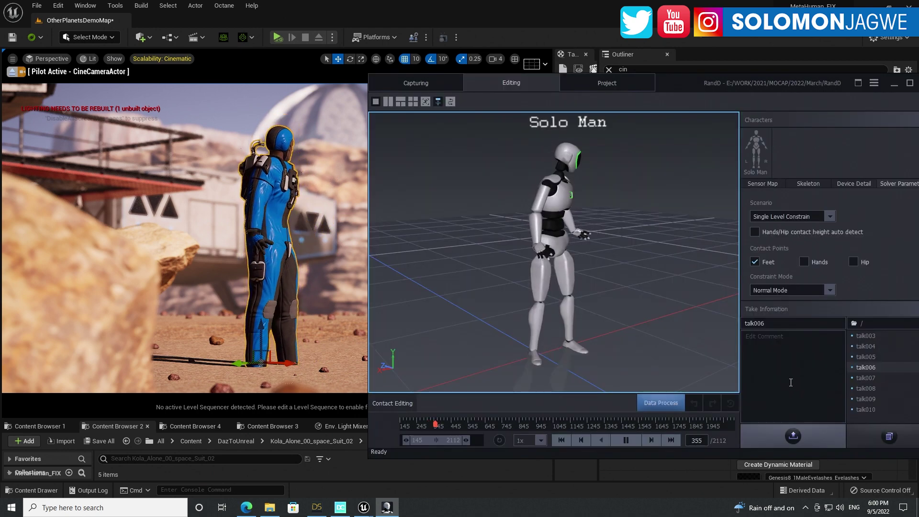
Switch back to Unreal Engine and orbit the piloted camera around the astronaut so the habitat's underside and legs are behind him
click(259, 326)
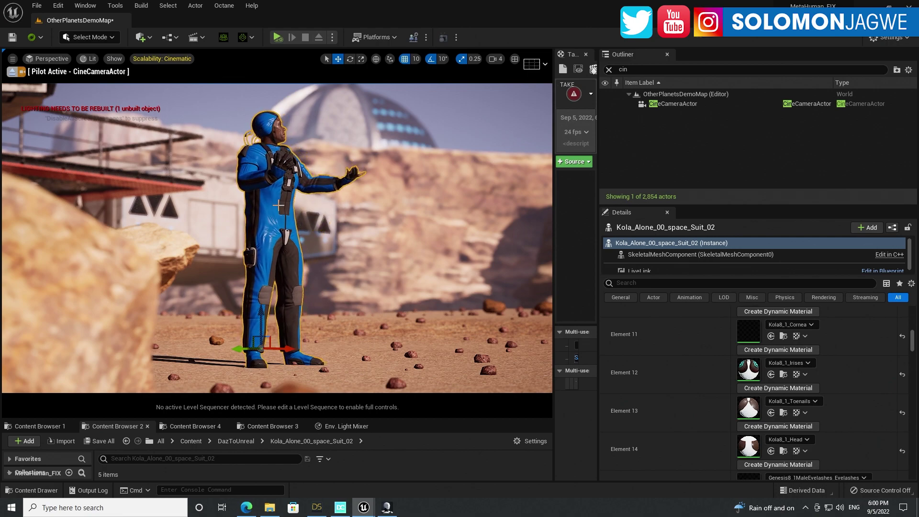
alt+drag(279, 205, 115, 222)
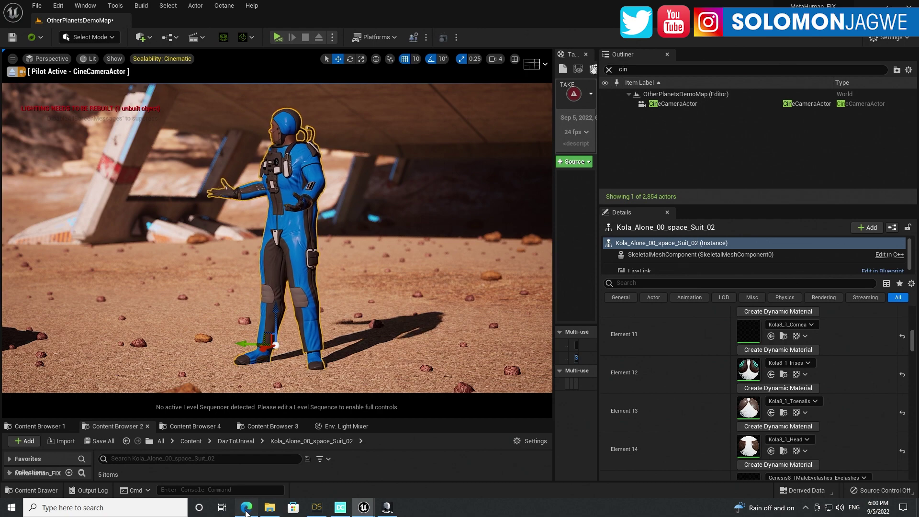
Switch to the web browser and review the creator's YouTube channel and the Perception Neuron, Neuron Live Link and Unreal Engine pages
click(246, 507)
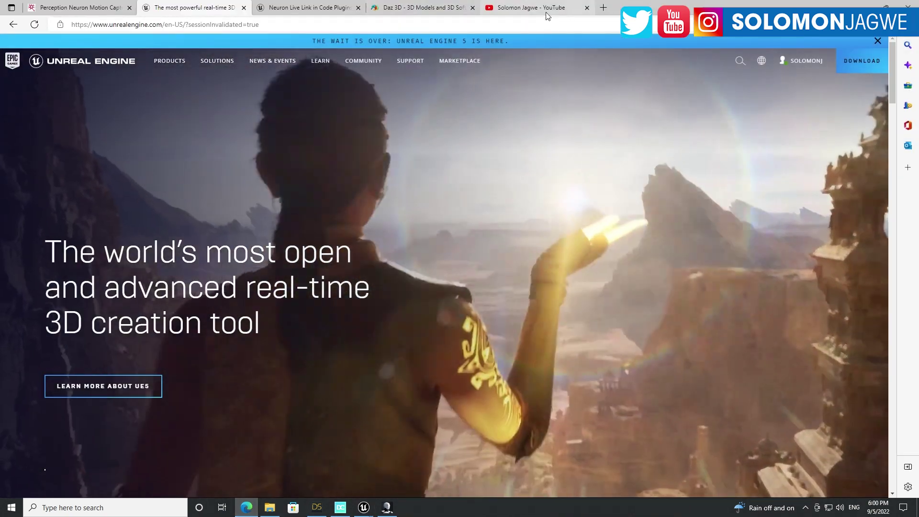
click(543, 9)
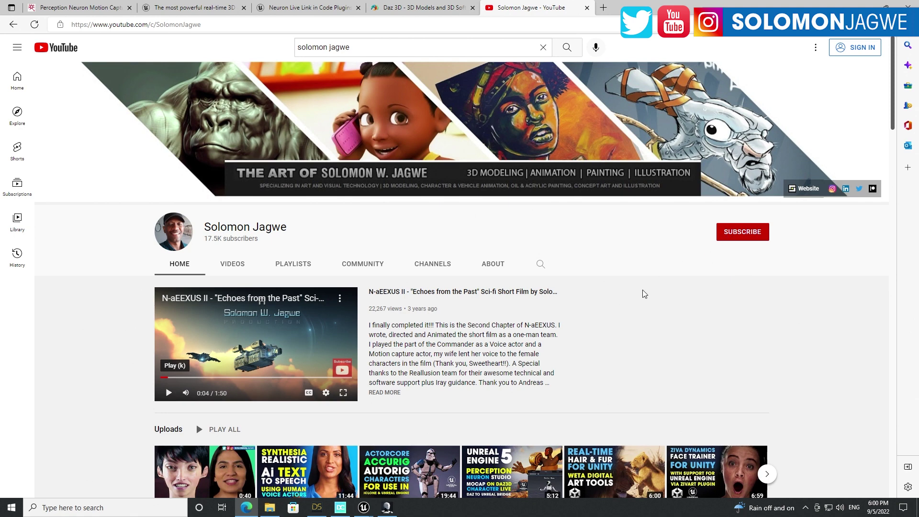
scroll(642, 285, down, 1)
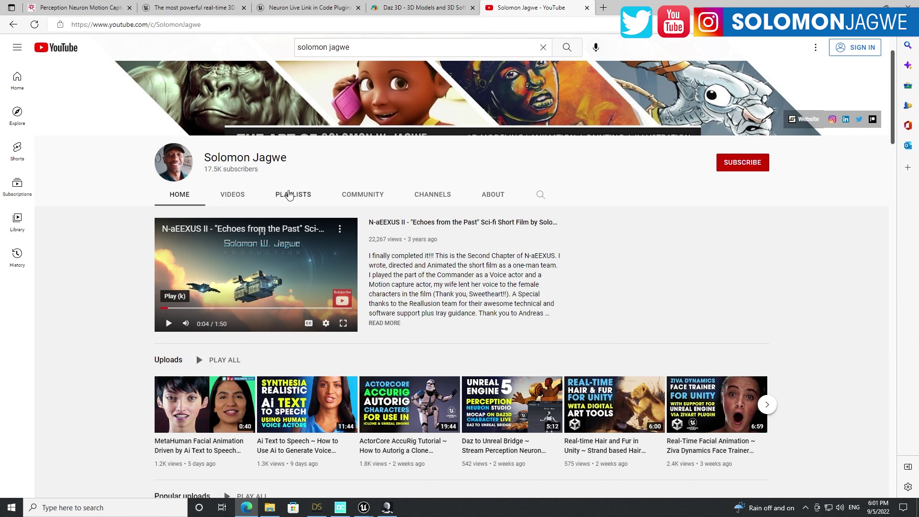
click(117, 12)
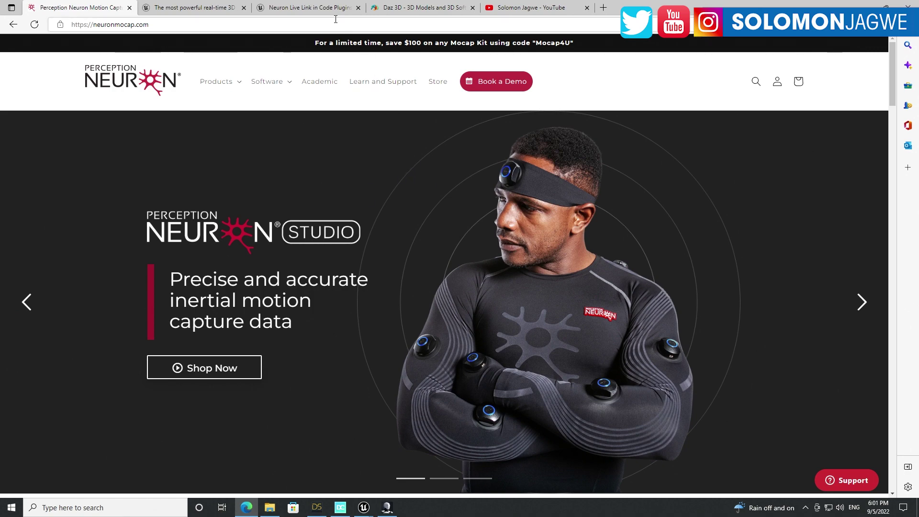
click(306, 8)
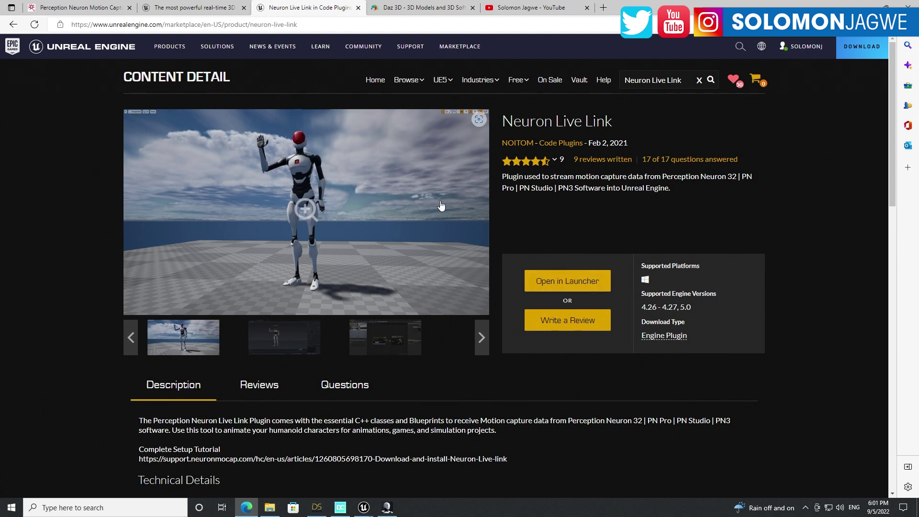
click(192, 8)
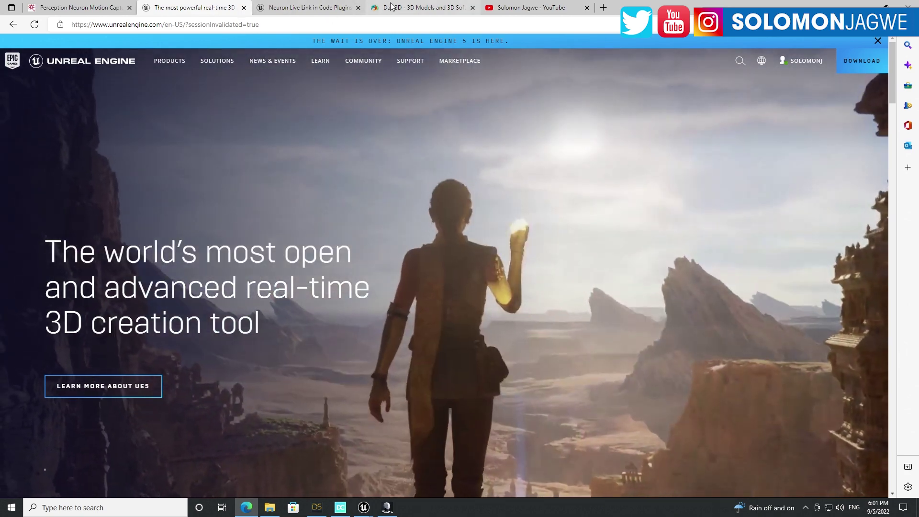
Review the Daz 3D home page and go back to the Unreal Engine page in the browser
click(391, 7)
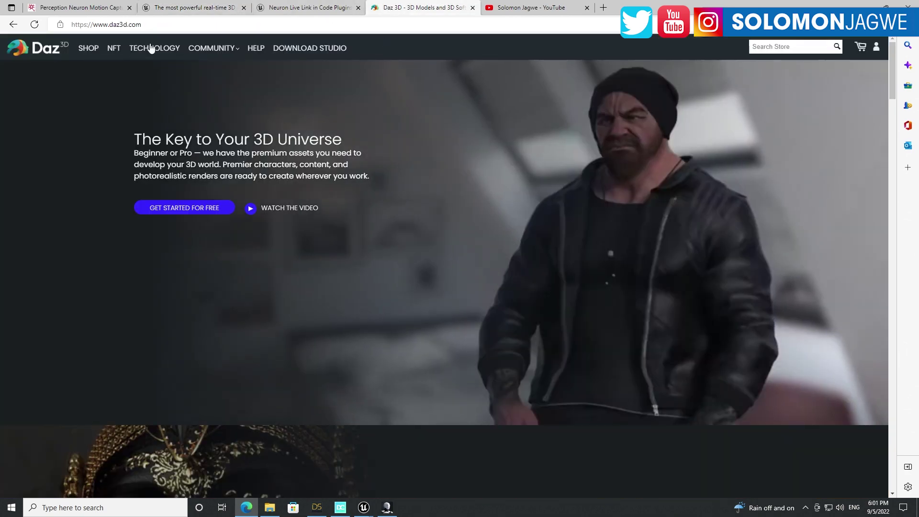
click(187, 7)
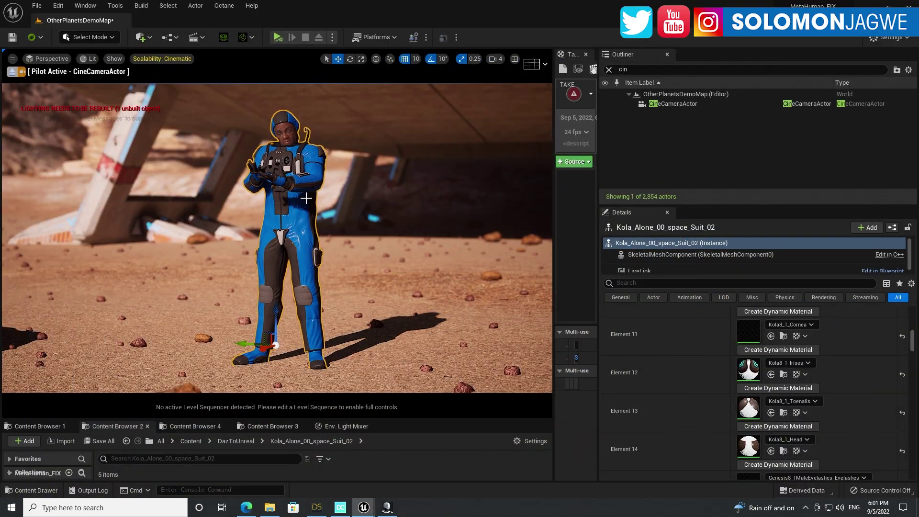
In Unreal Engine, stop piloting the CineCameraActor and view the astronaut from several sides in front of the Mars habitat
click(12, 72)
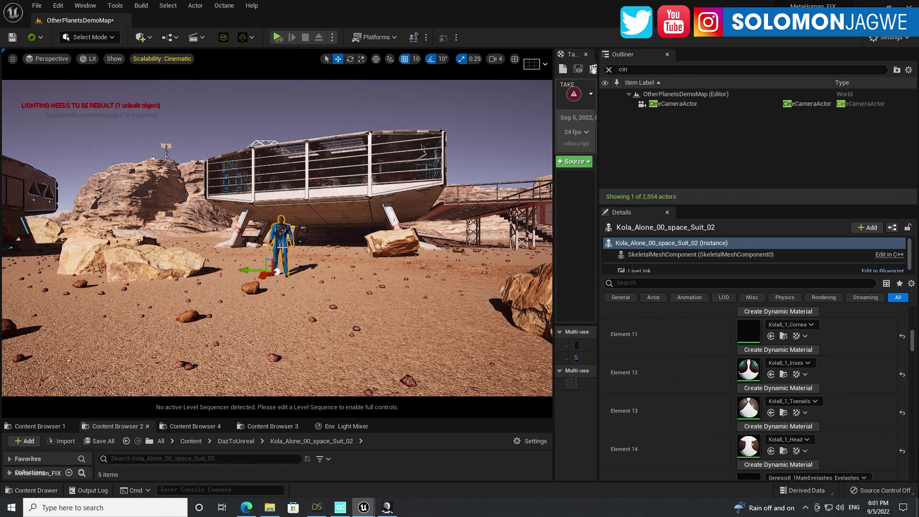
alt+drag(282, 247, 398, 246)
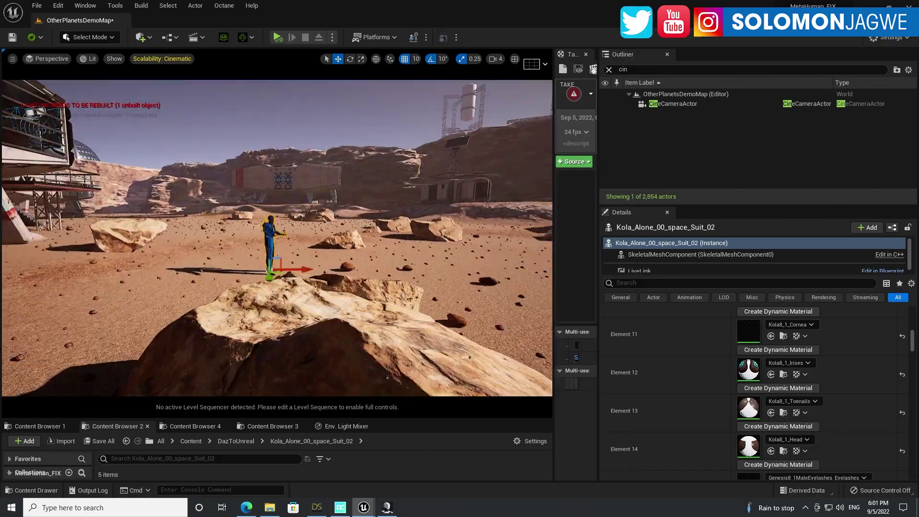
alt+drag(442, 219, 244, 244)
scroll(271, 244, up, 10)
scroll(271, 244, down, 5)
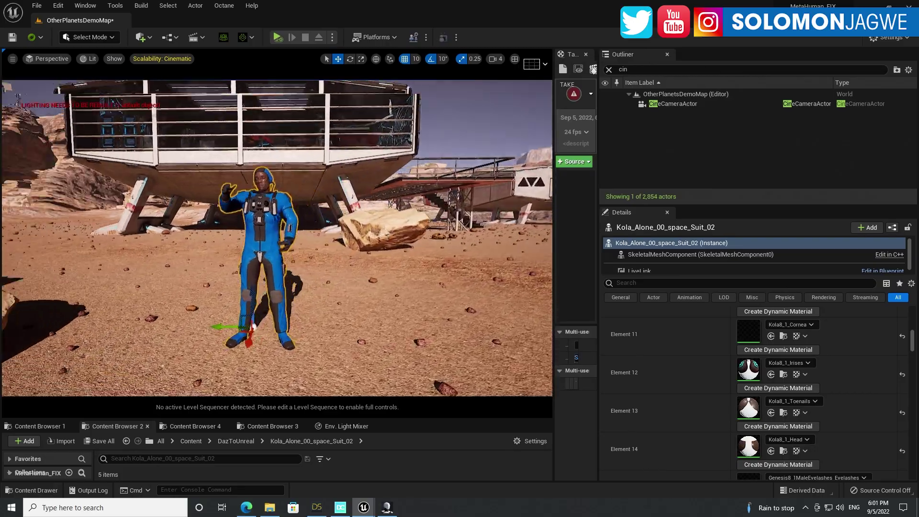
alt+drag(302, 245, 313, 245)
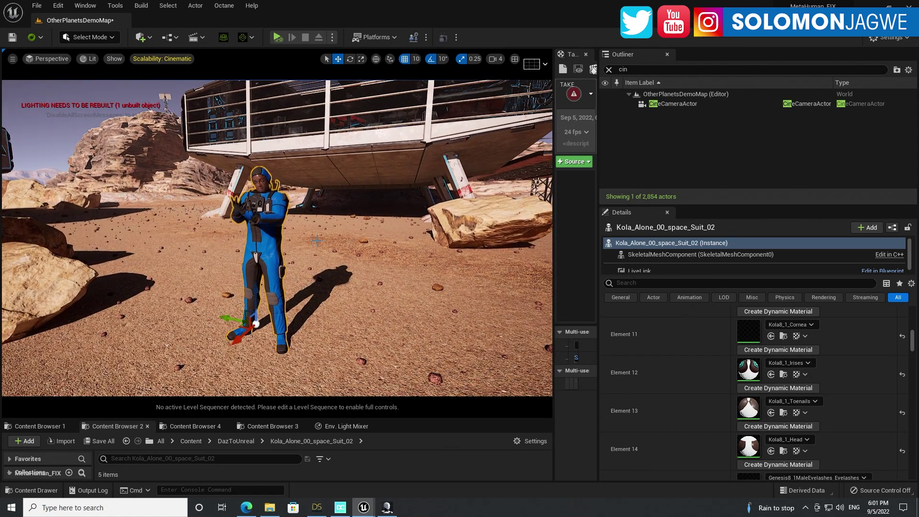
Examine the astronaut's live upper-body and hand motion up close and from different angles
scroll(219, 201, up, 6)
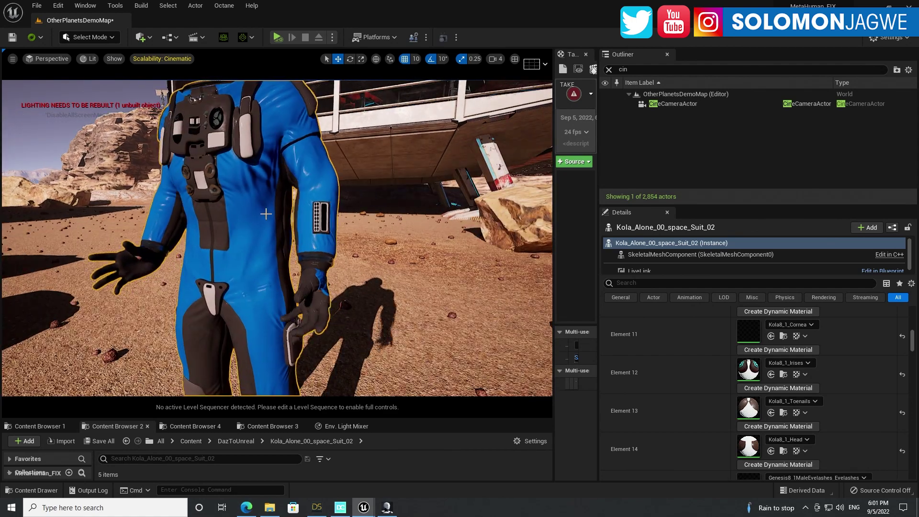
alt+middle_drag(274, 219, 281, 297)
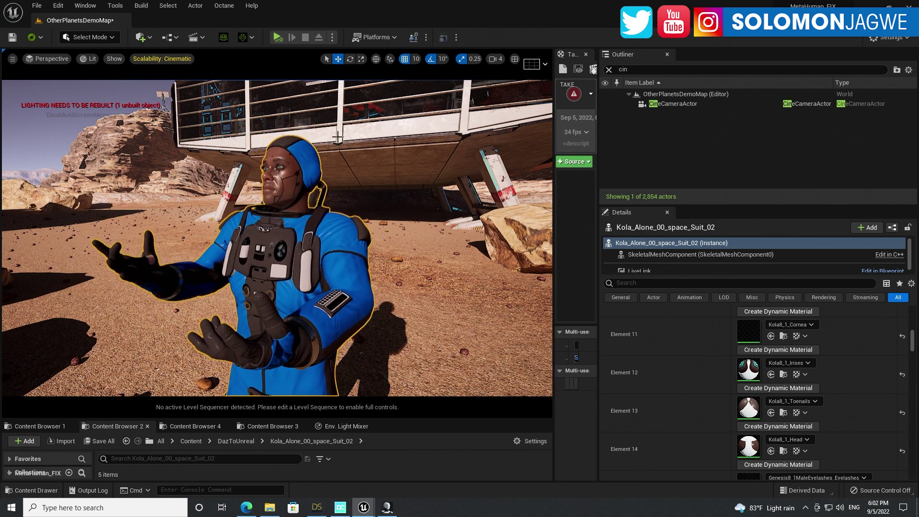
alt+drag(273, 221, 383, 220)
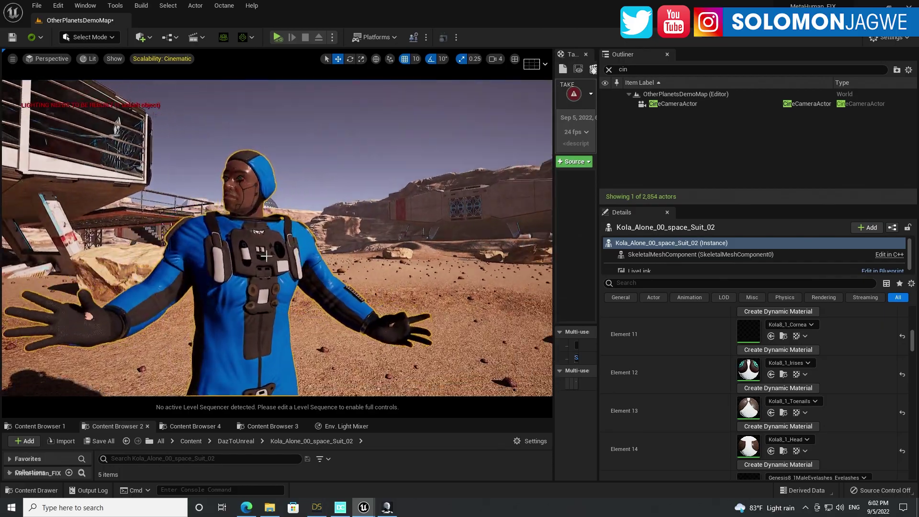
scroll(235, 249, down, 4)
scroll(234, 249, up, 1)
scroll(235, 249, down, 5)
alt+drag(235, 248, 98, 248)
alt+drag(282, 249, 239, 250)
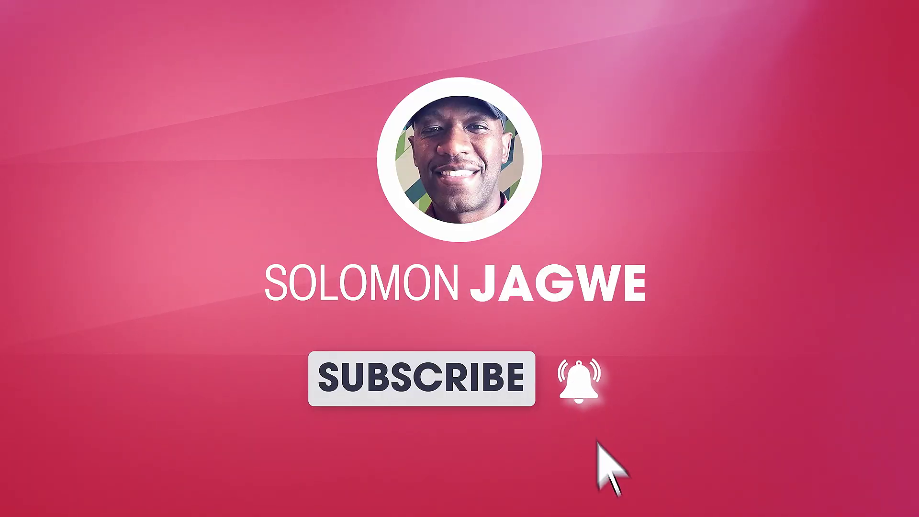